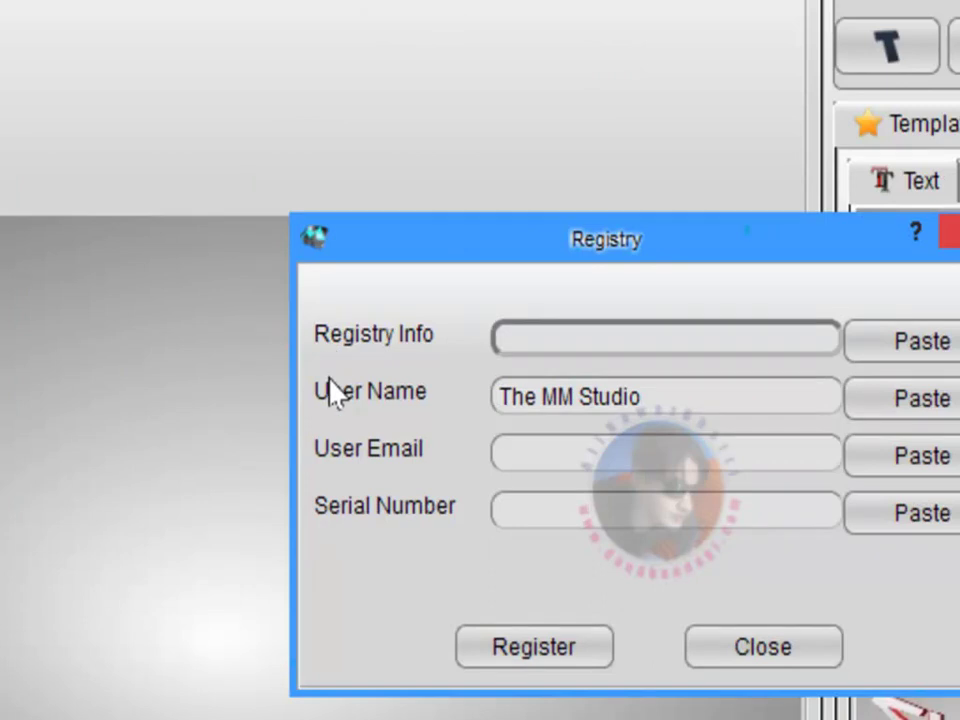
Fill in the registry info and copy the user e-mail from the Key text file into the registration form.
text(Love4All)
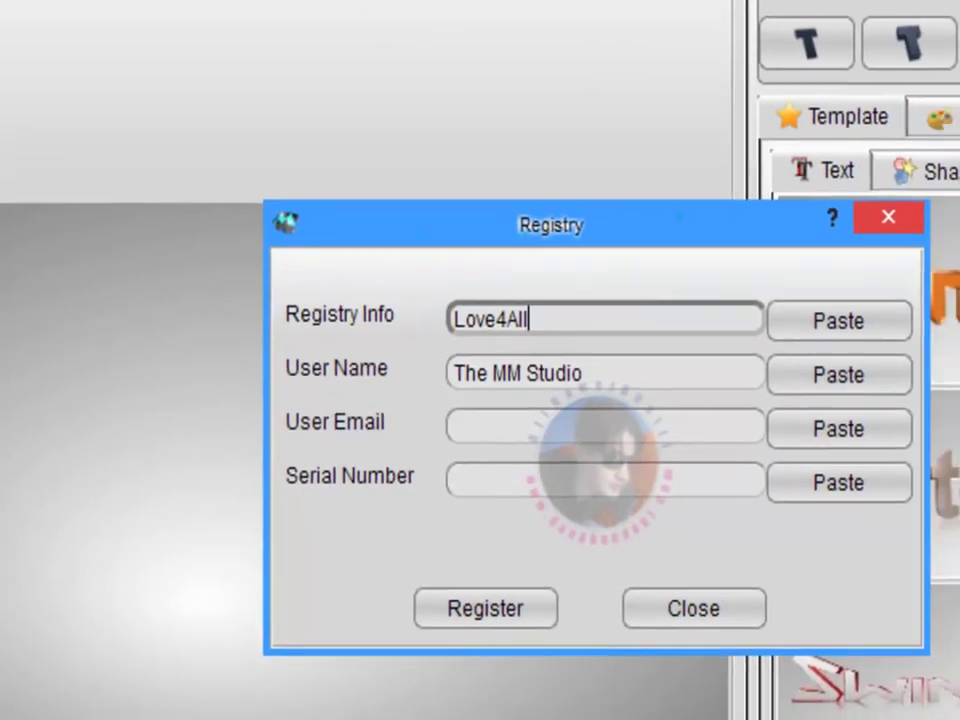
key(alt+Tab)
drag(419, 287, 234, 284)
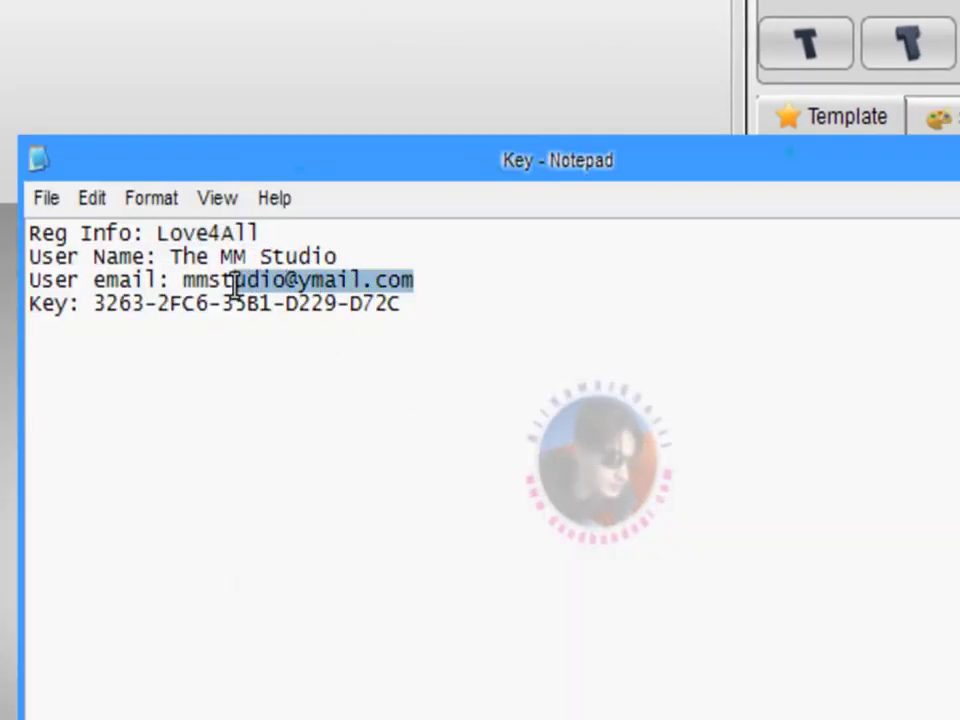
right_click(188, 284)
click(255, 384)
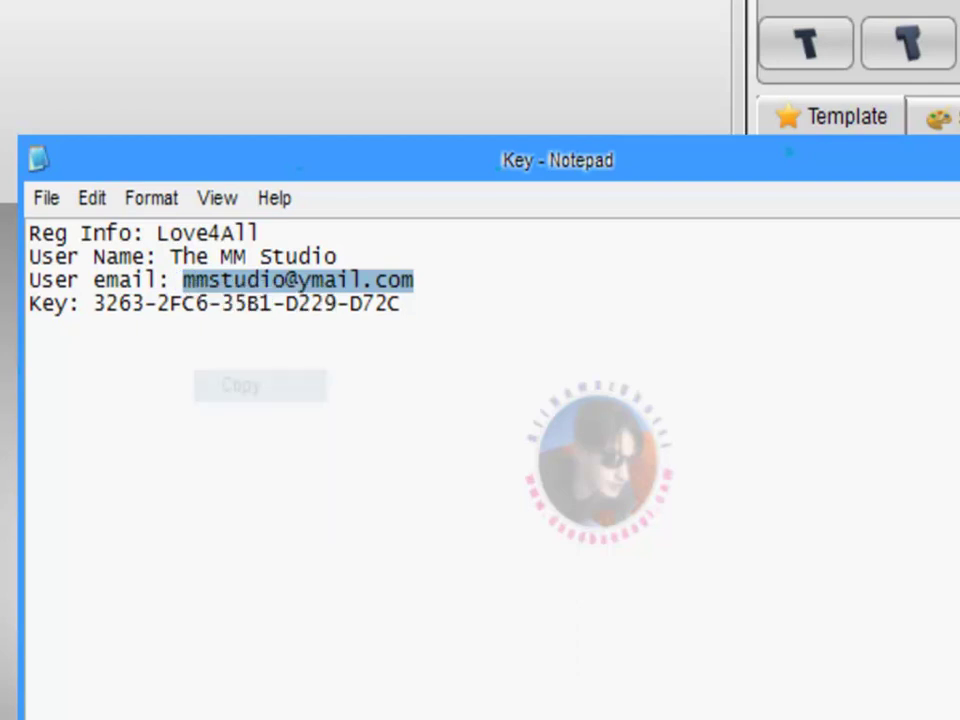
key(alt+Tab)
click(587, 428)
right_click(587, 428)
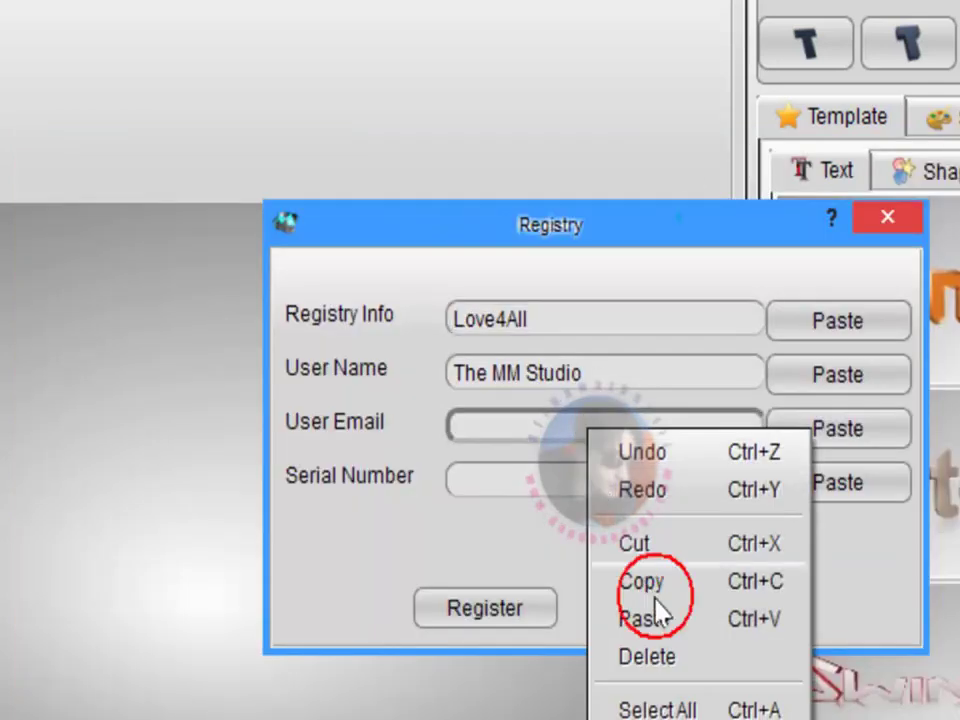
click(654, 615)
Copy the serial number from the Key text file into the form, submit the registration and close the form.
key(alt+Tab)
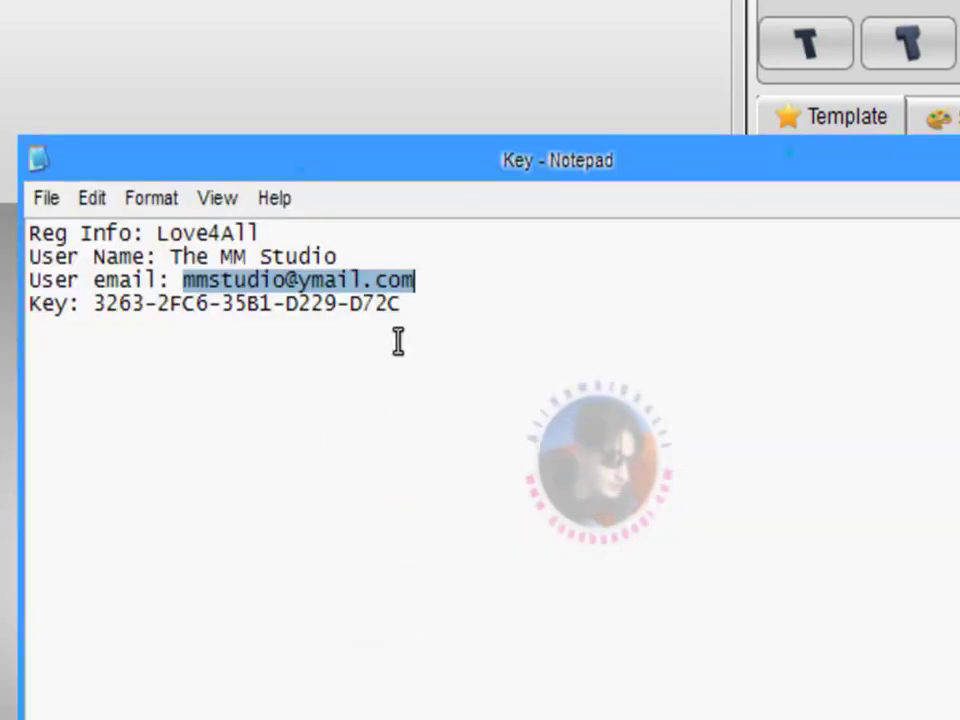
drag(400, 303, 117, 303)
right_click(97, 303)
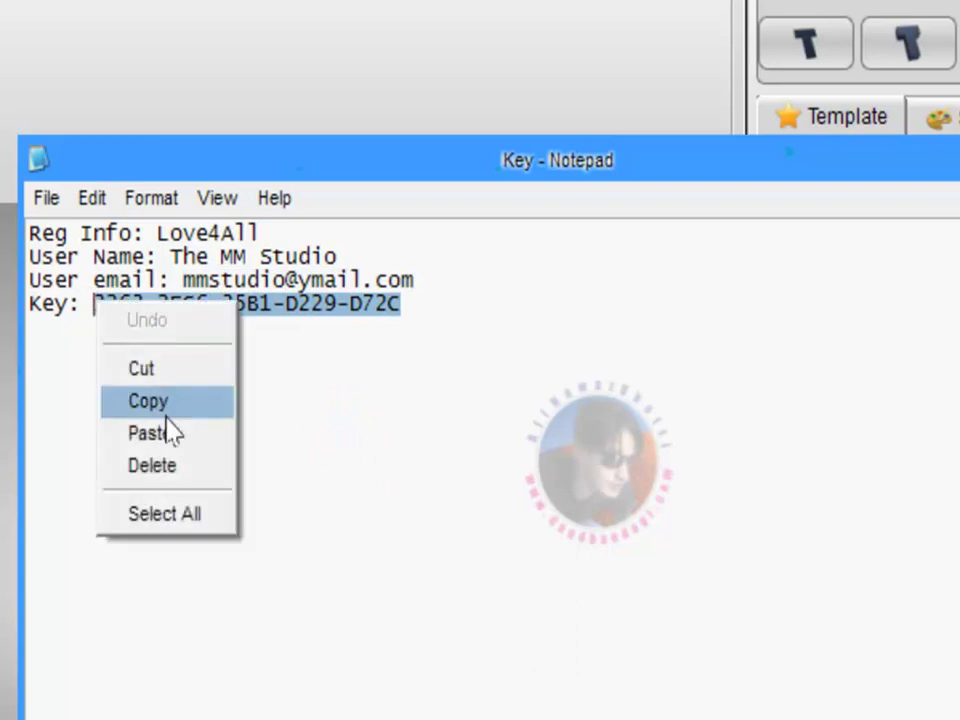
click(160, 400)
key(alt+Tab)
right_click(551, 482)
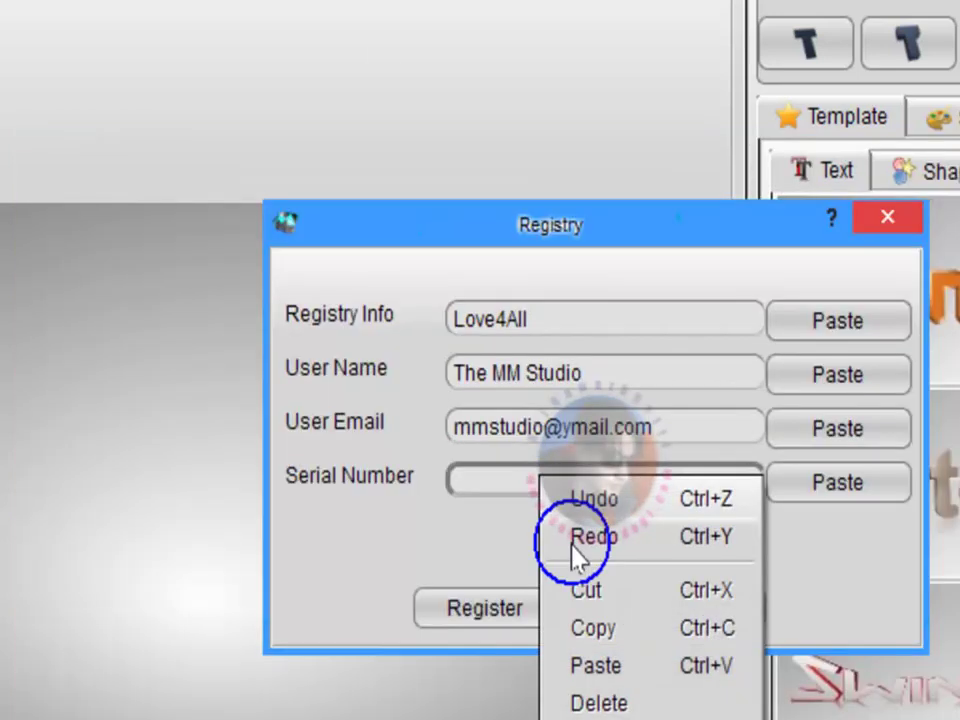
click(606, 669)
click(506, 617)
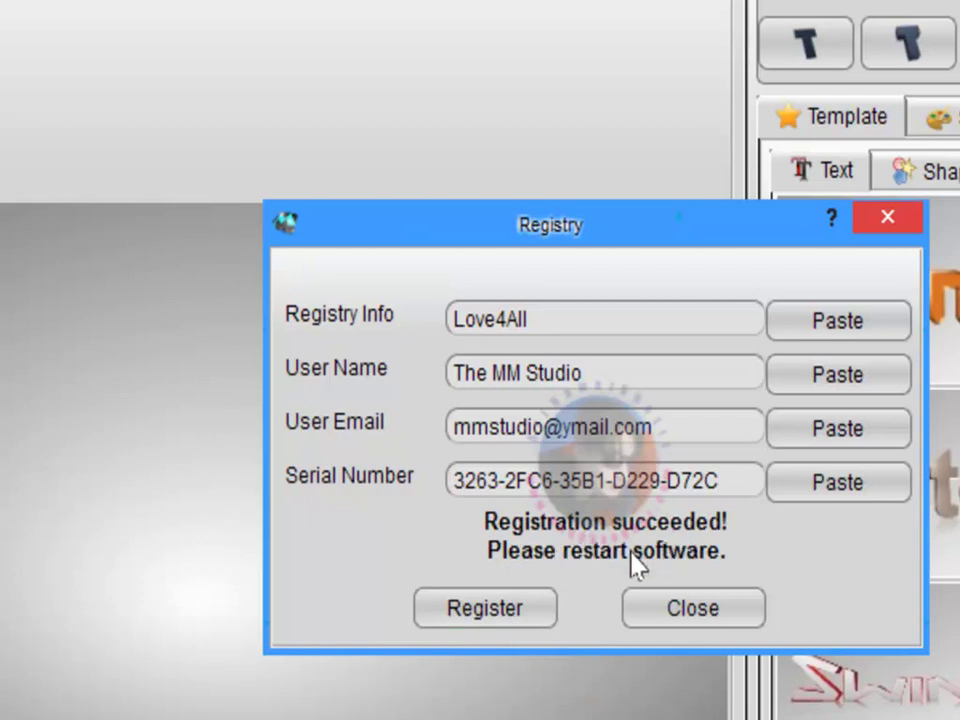
click(700, 610)
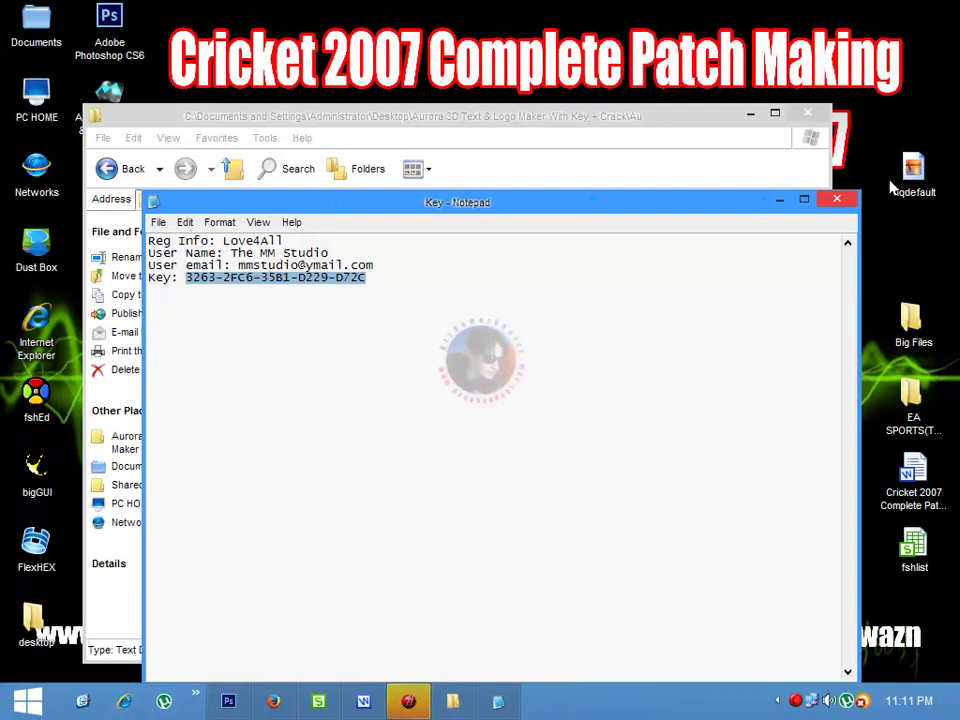
Close the Key text file and its folder, and launch Aurora 3D Text & Logo Maker from the desktop.
click(838, 200)
click(809, 116)
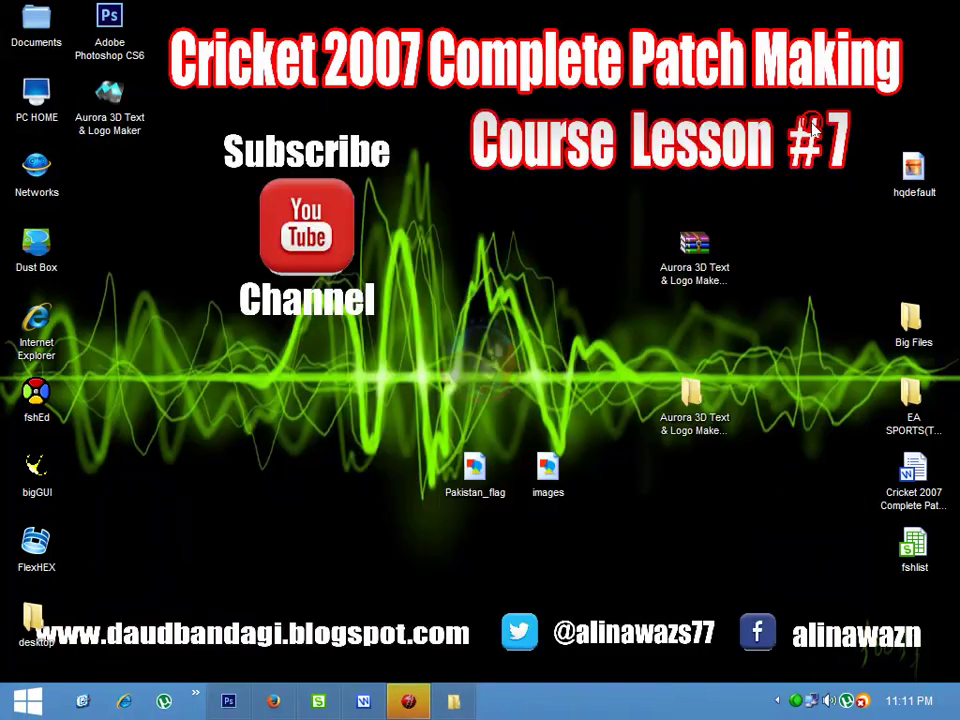
double_click(110, 100)
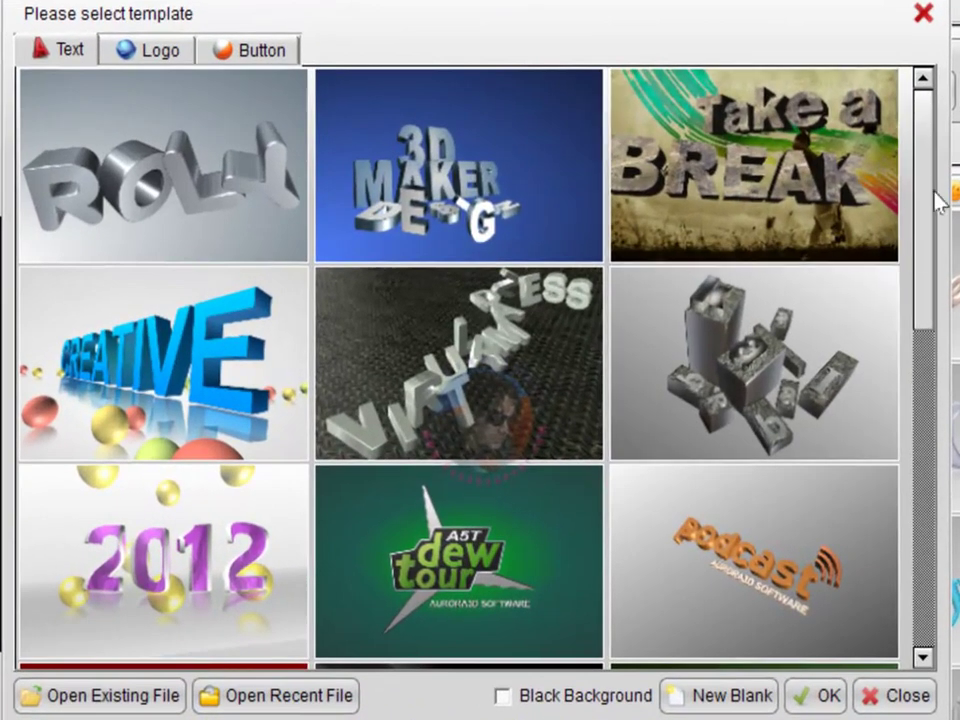
Browse the template categories and open the Logo template showing a red play triangle inside a silver ring.
drag(937, 198, 937, 172)
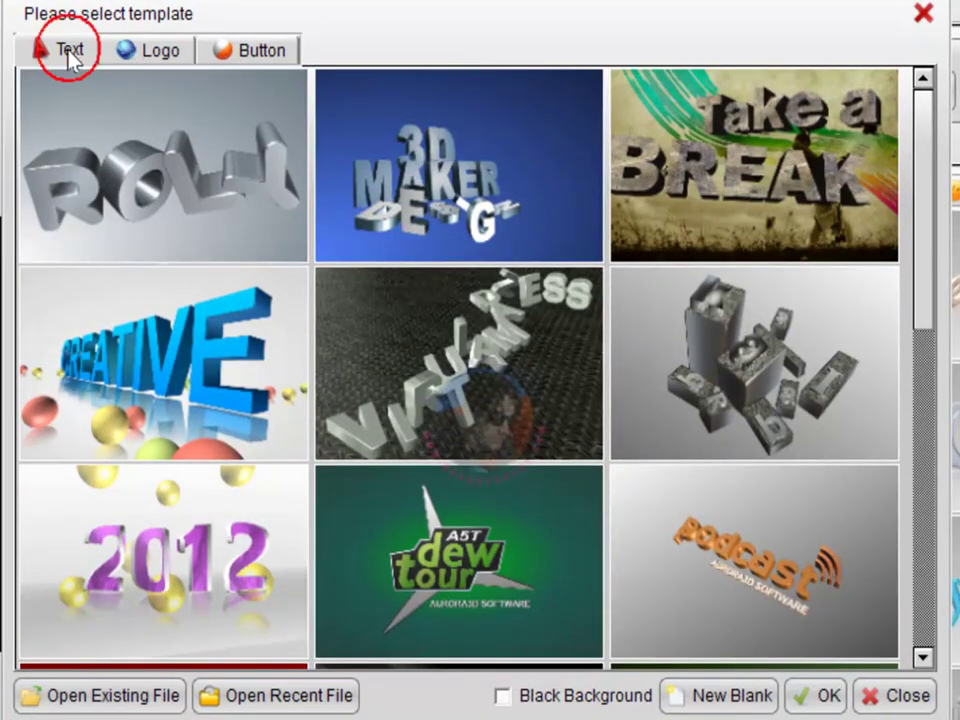
click(155, 55)
click(262, 55)
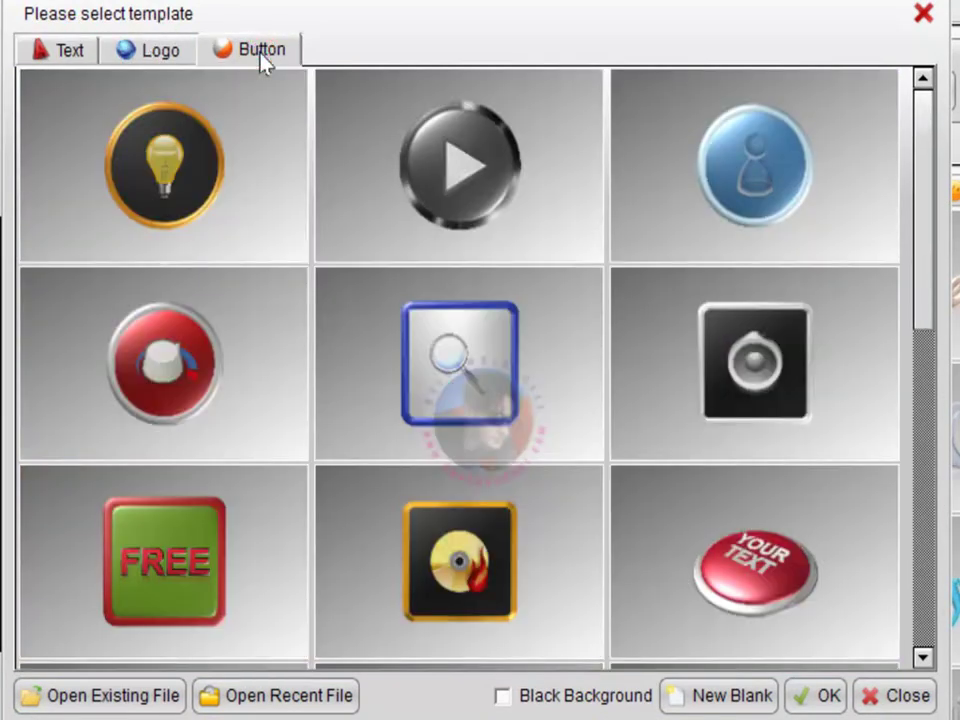
click(137, 55)
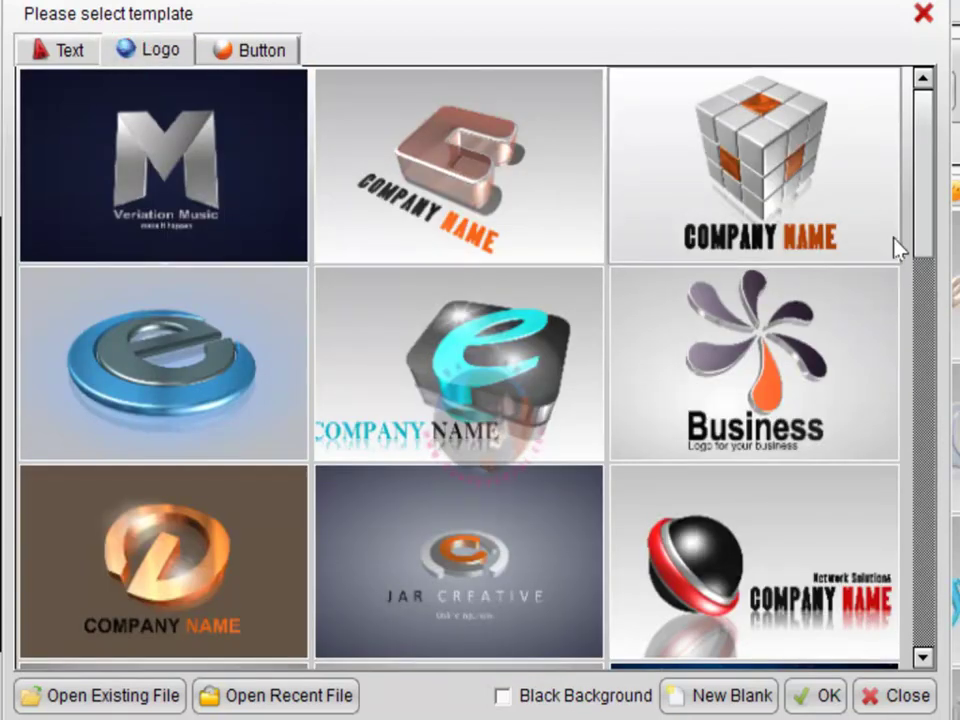
drag(932, 250, 906, 630)
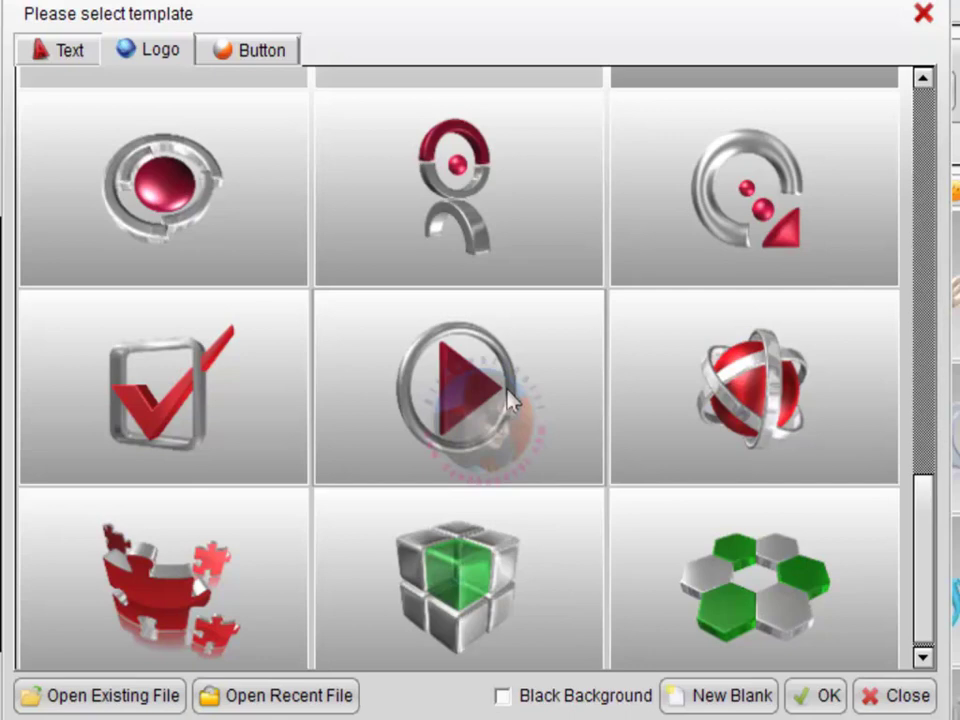
double_click(495, 392)
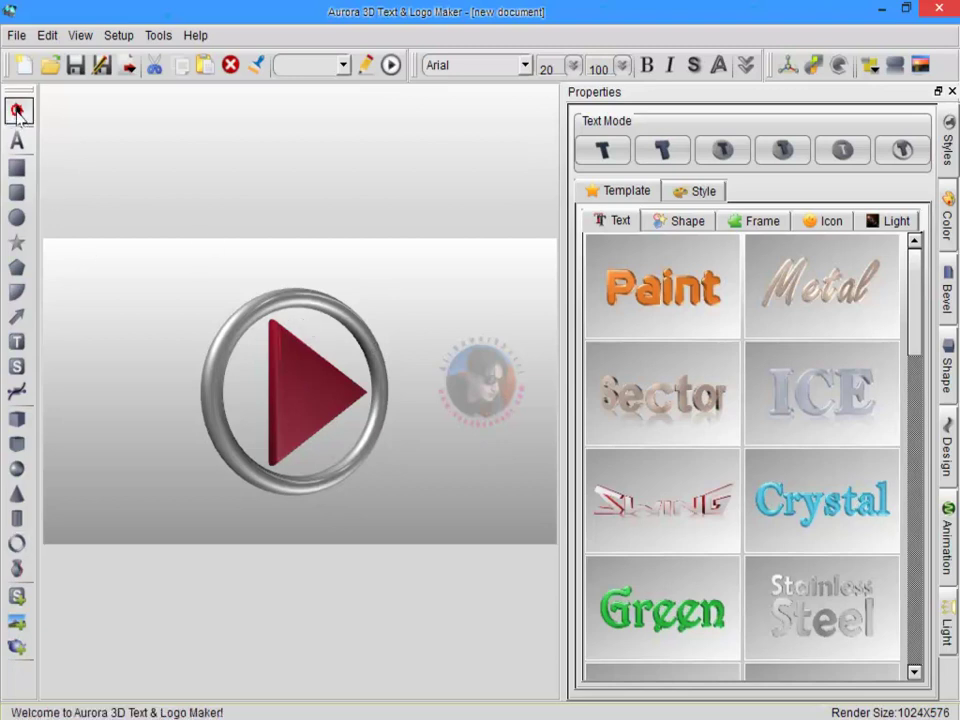
Delete the red play triangle from inside the silver ring.
click(300, 380)
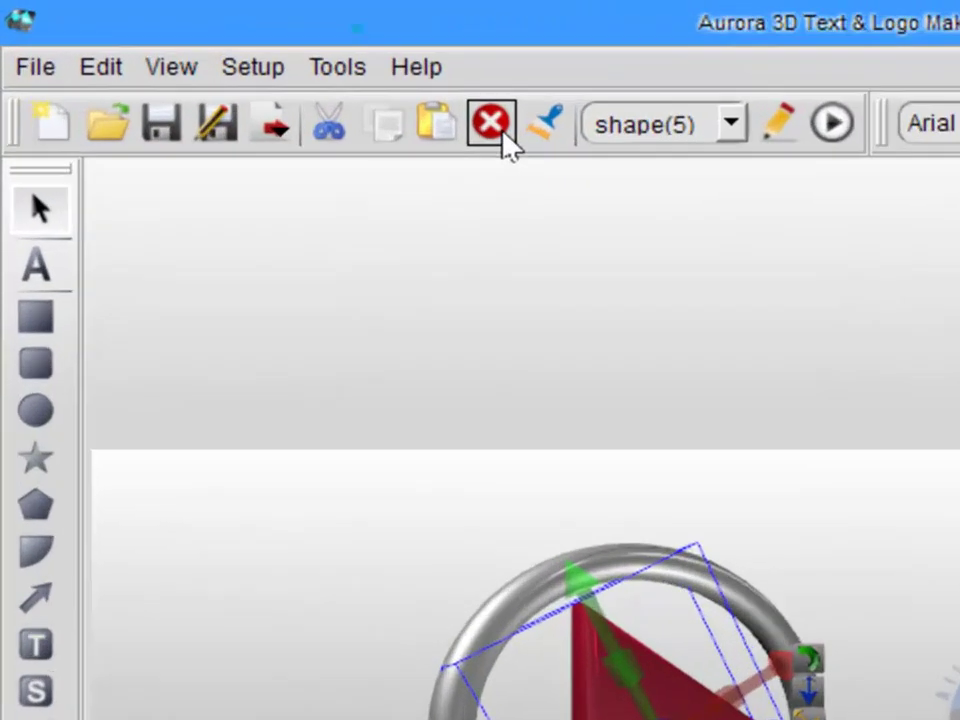
click(496, 128)
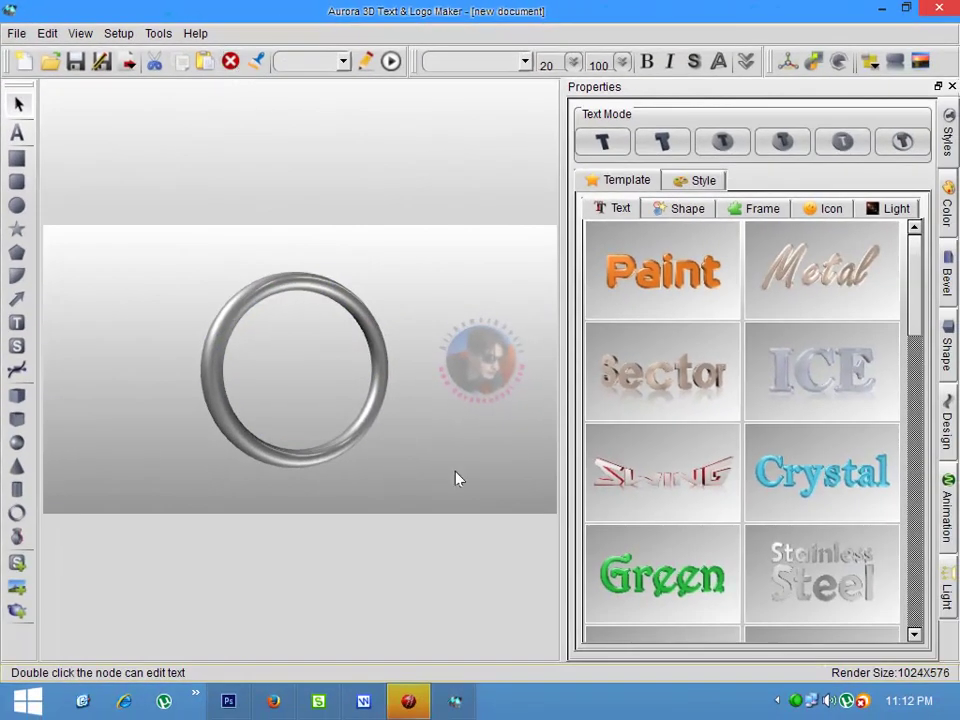
Widen the silver ring slightly, adjust its Y position and shift it a little to the right along the X axis.
click(370, 388)
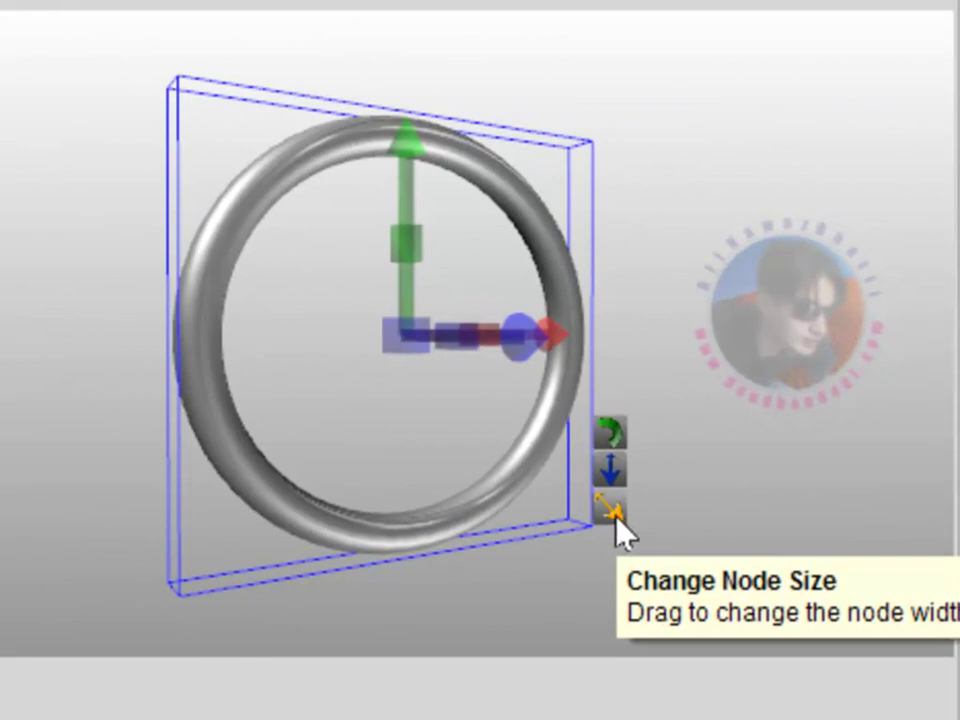
drag(621, 531, 636, 529)
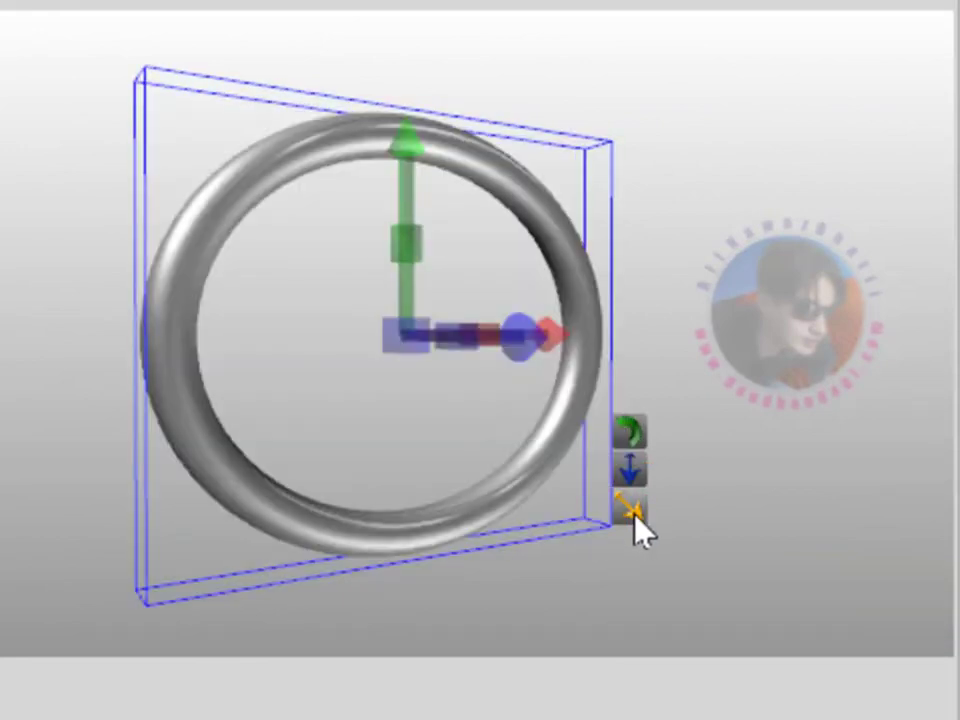
drag(636, 484, 634, 519)
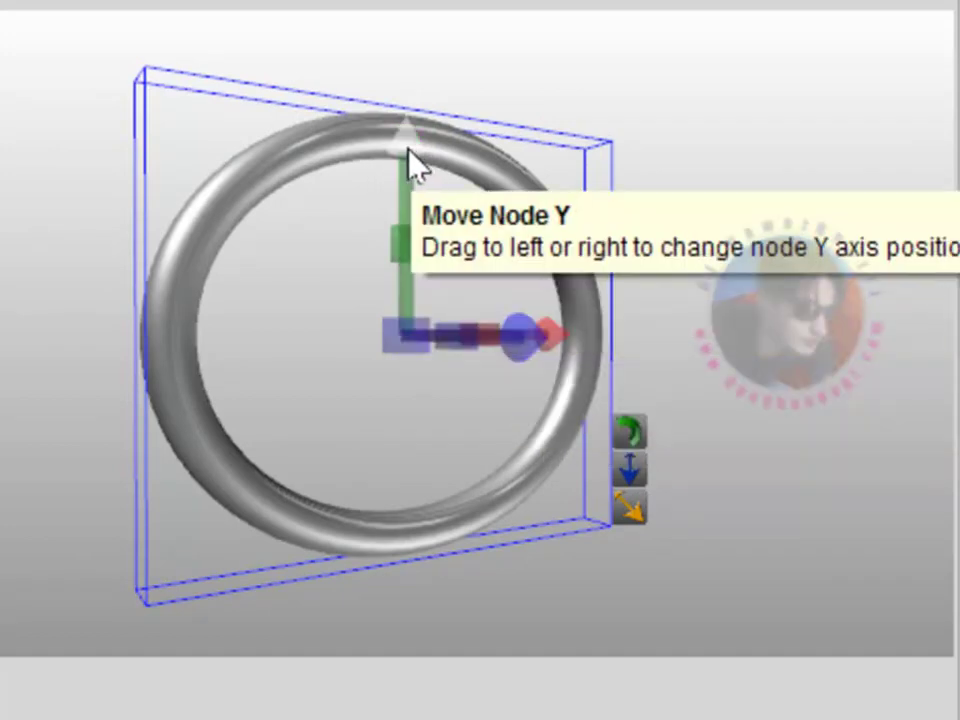
drag(405, 160, 390, 35)
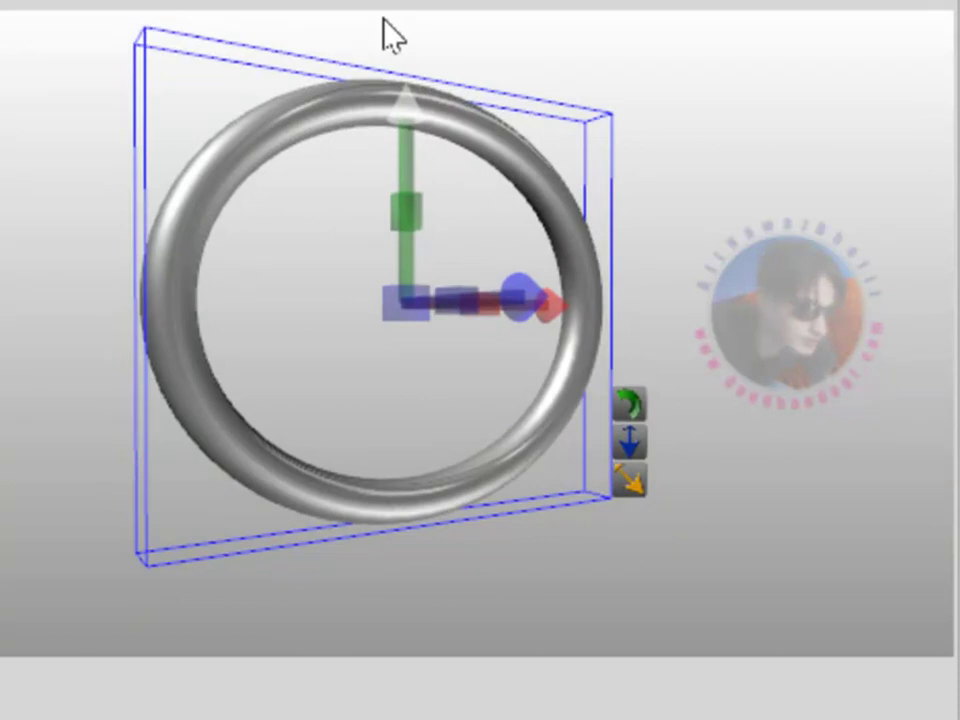
drag(383, 20, 299, 198)
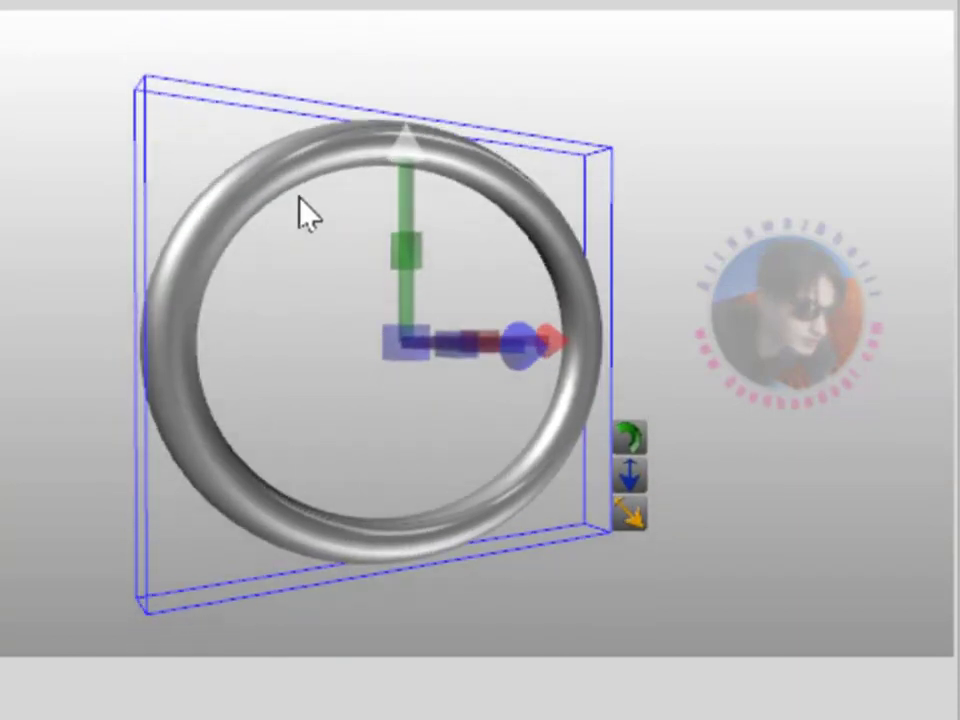
drag(558, 345, 524, 242)
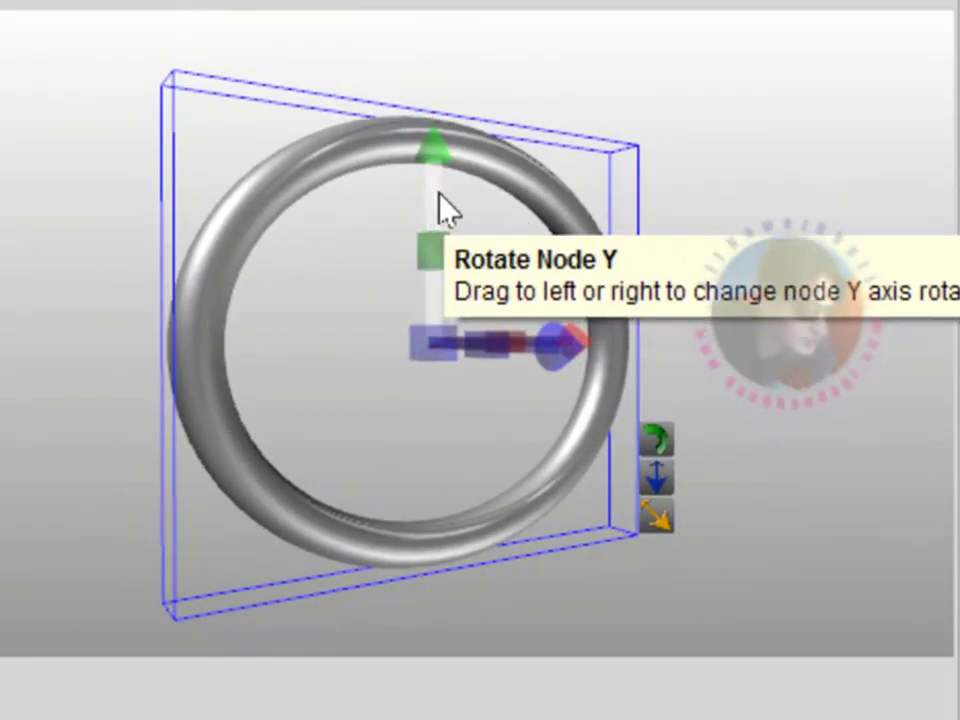
Rotate the silver ring slightly about its Y axis, keep it upright and deselect it.
drag(430, 197, 489, 251)
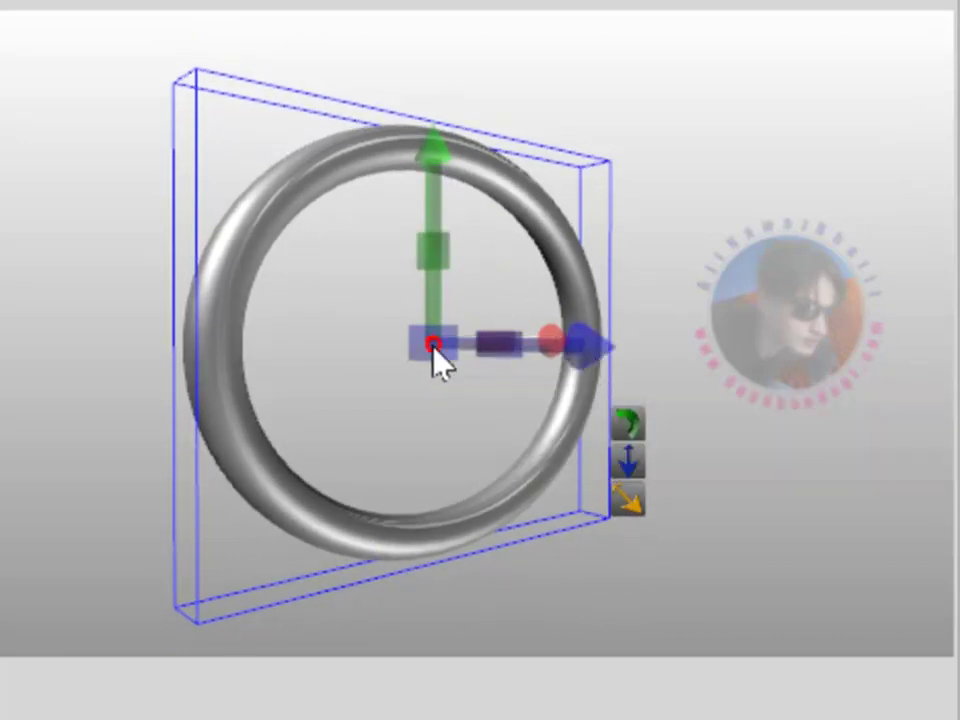
drag(435, 350, 465, 365)
mouse_move(439, 200)
mouse_down()
mouse_move(411, 189)
mouse_move(455, 200)
mouse_up()
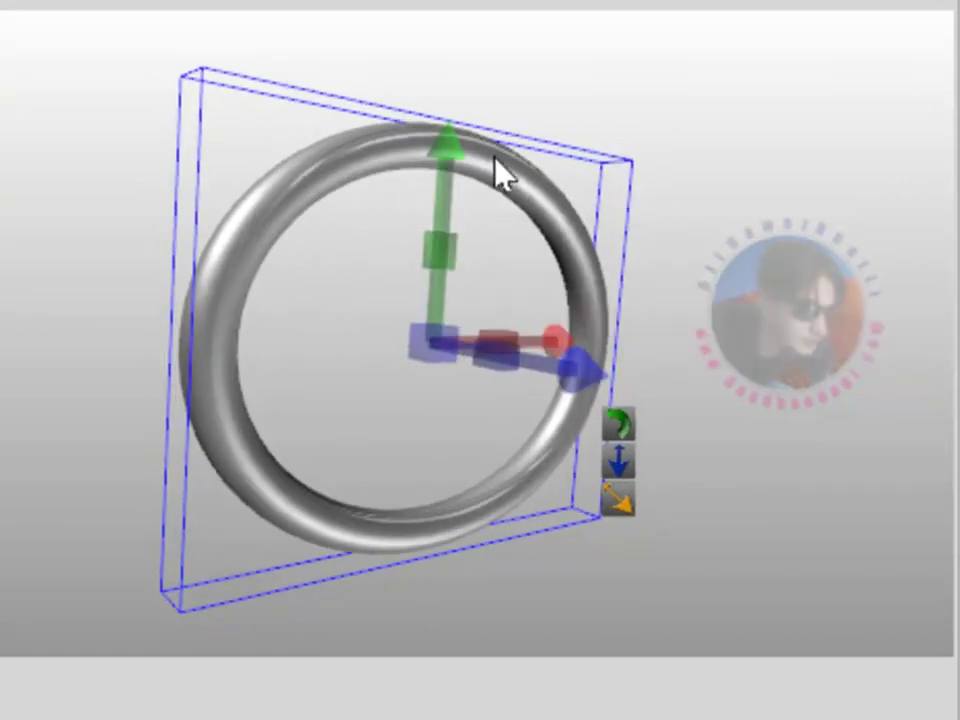
mouse_move(440, 335)
mouse_down()
mouse_move(435, 311)
mouse_move(461, 343)
mouse_move(503, 343)
mouse_move(506, 317)
mouse_move(513, 340)
mouse_move(510, 322)
mouse_up()
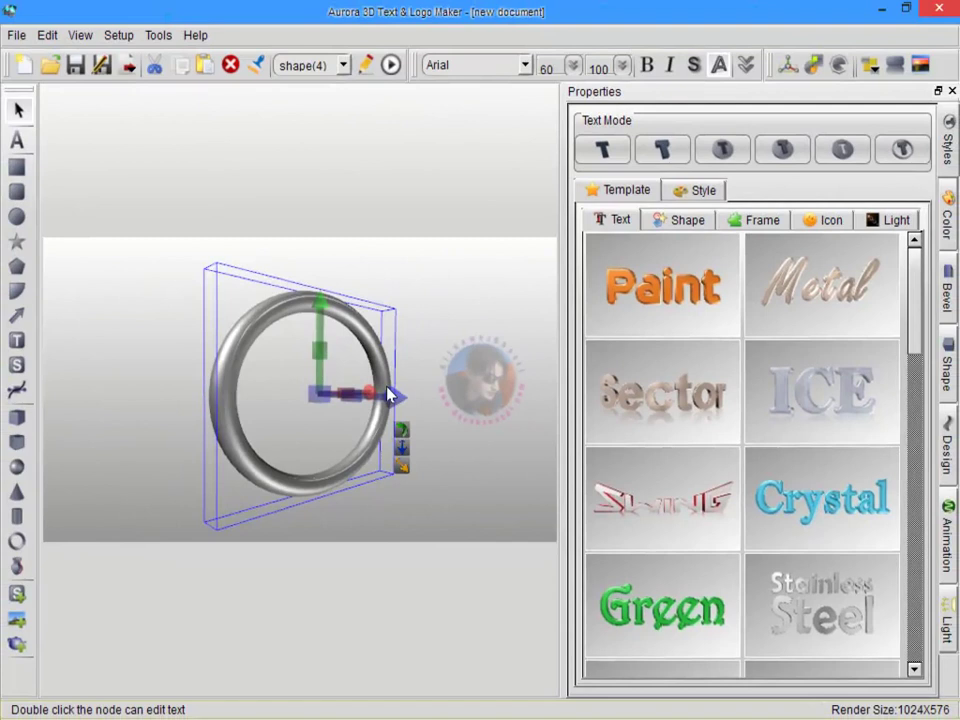
click(305, 420)
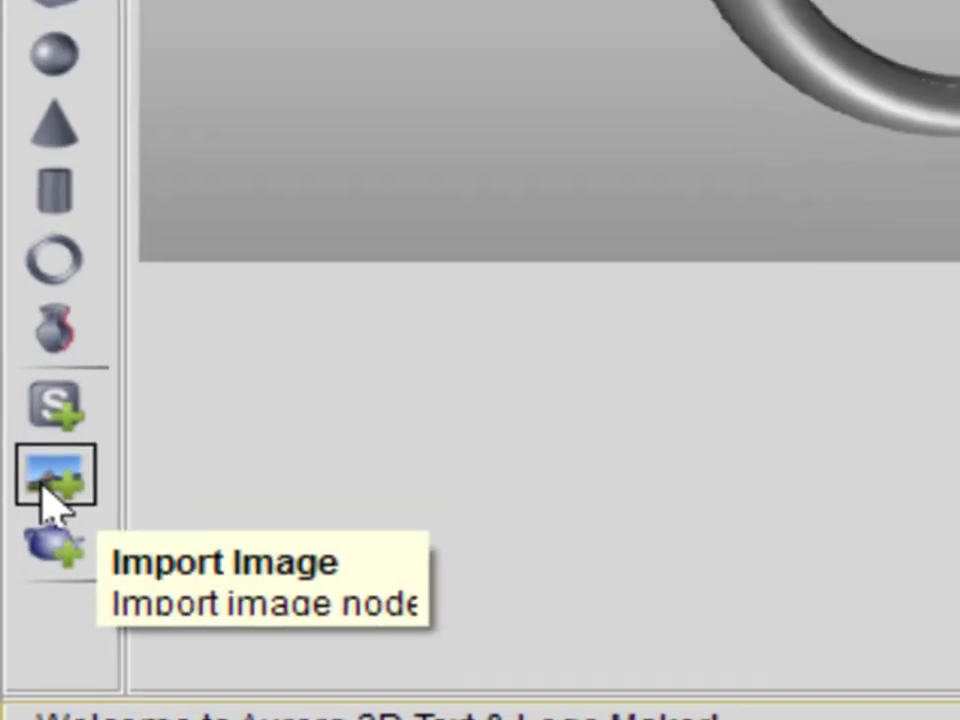
Import the Pakistan_flag image from the Desktop into the logo.
click(70, 455)
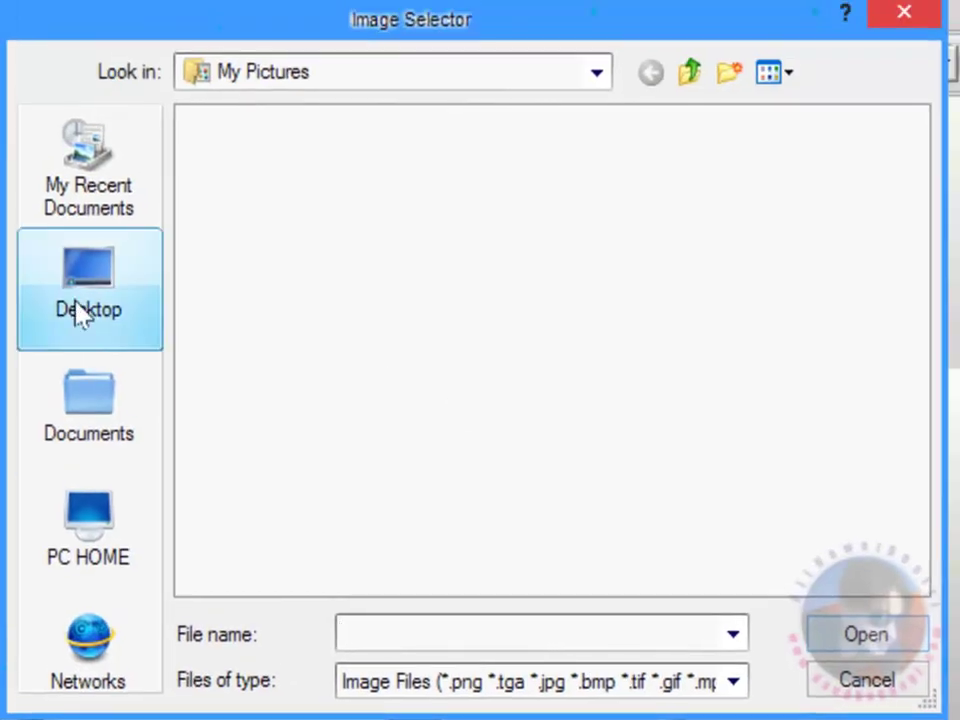
click(80, 312)
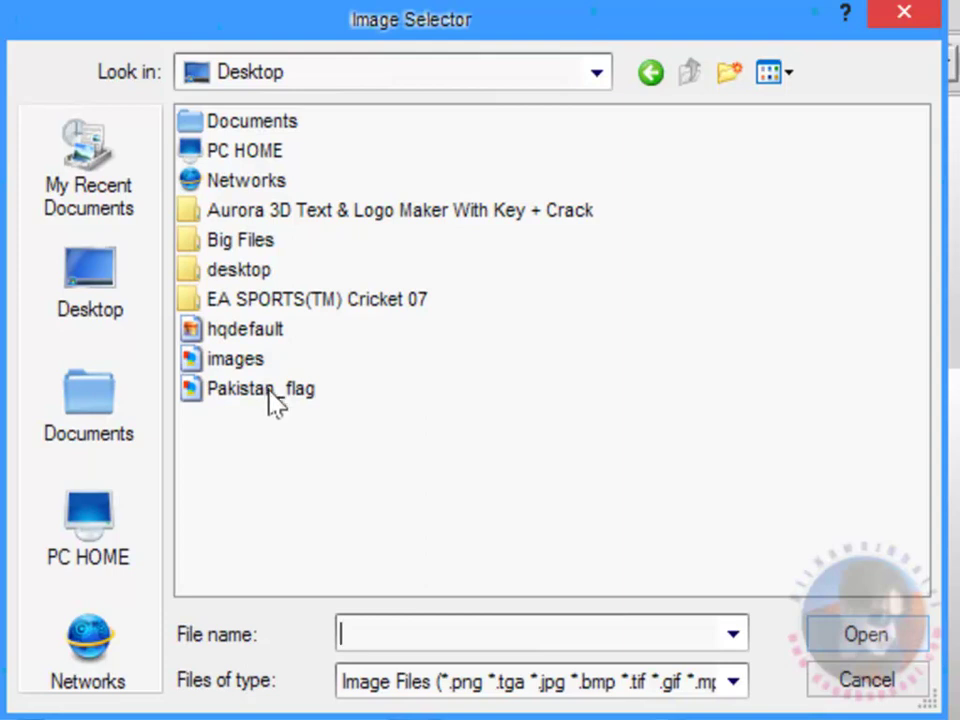
click(262, 391)
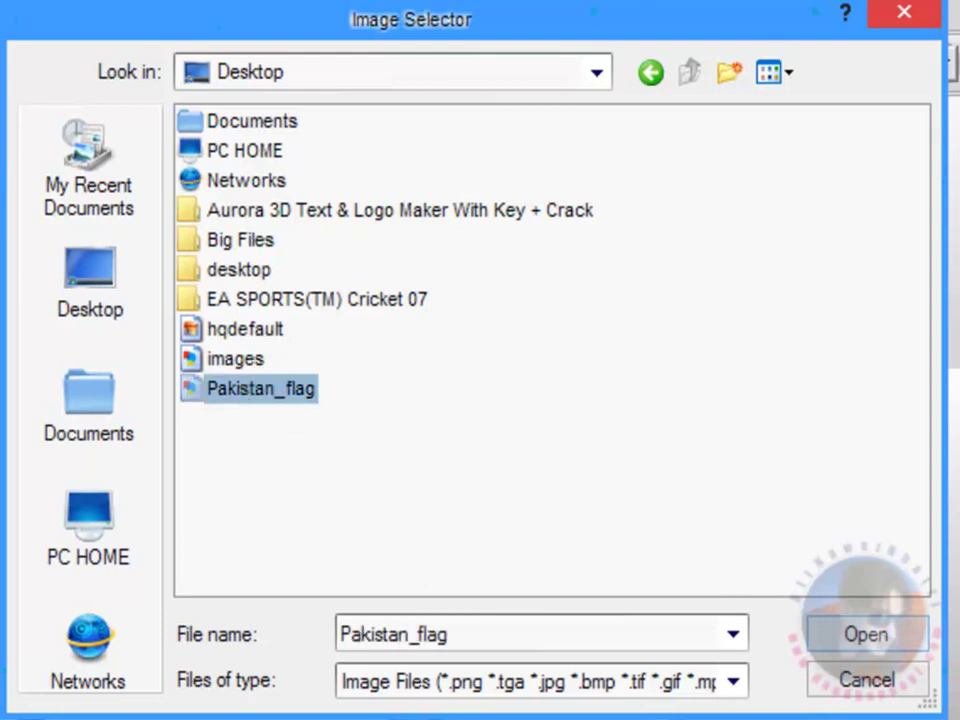
click(855, 637)
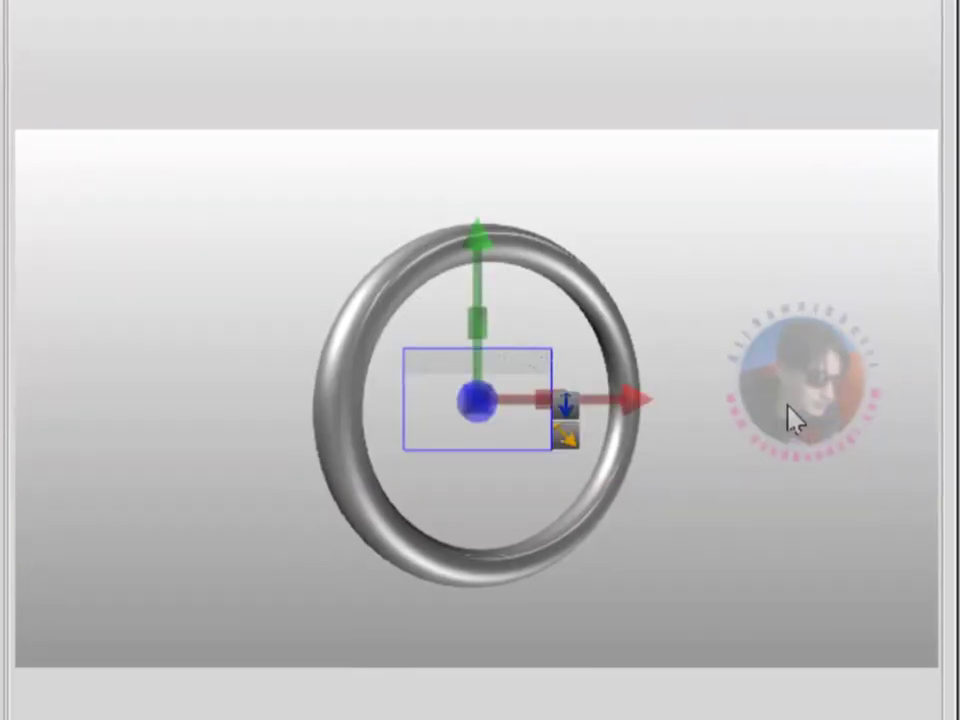
Enlarge the imported flag image proportionally to roughly the inner width of the silver ring.
drag(485, 380, 727, 290)
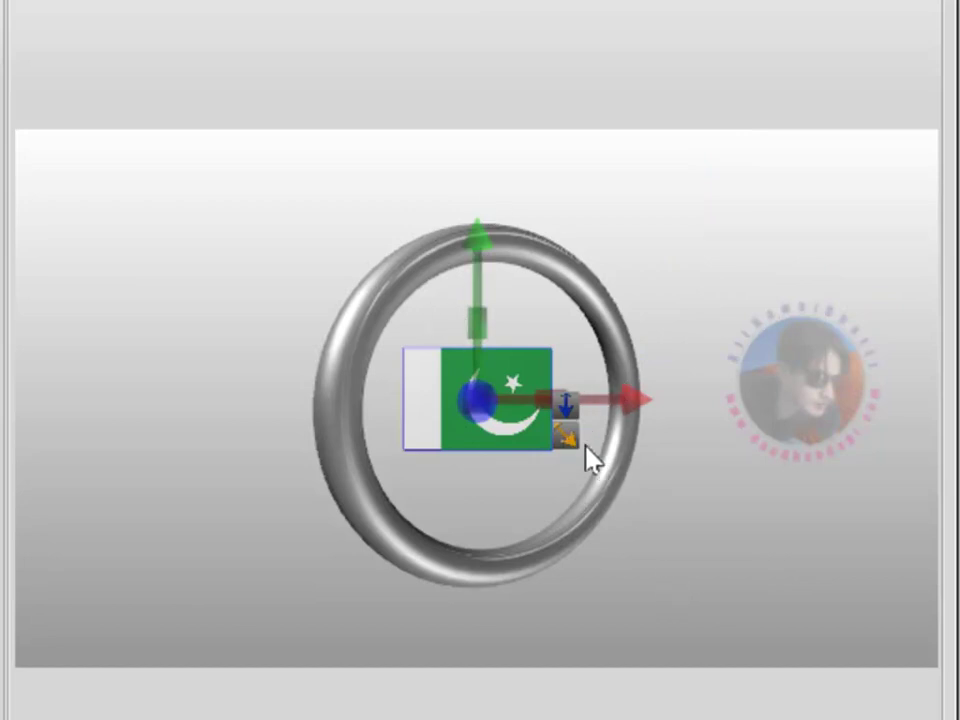
drag(570, 438, 650, 522)
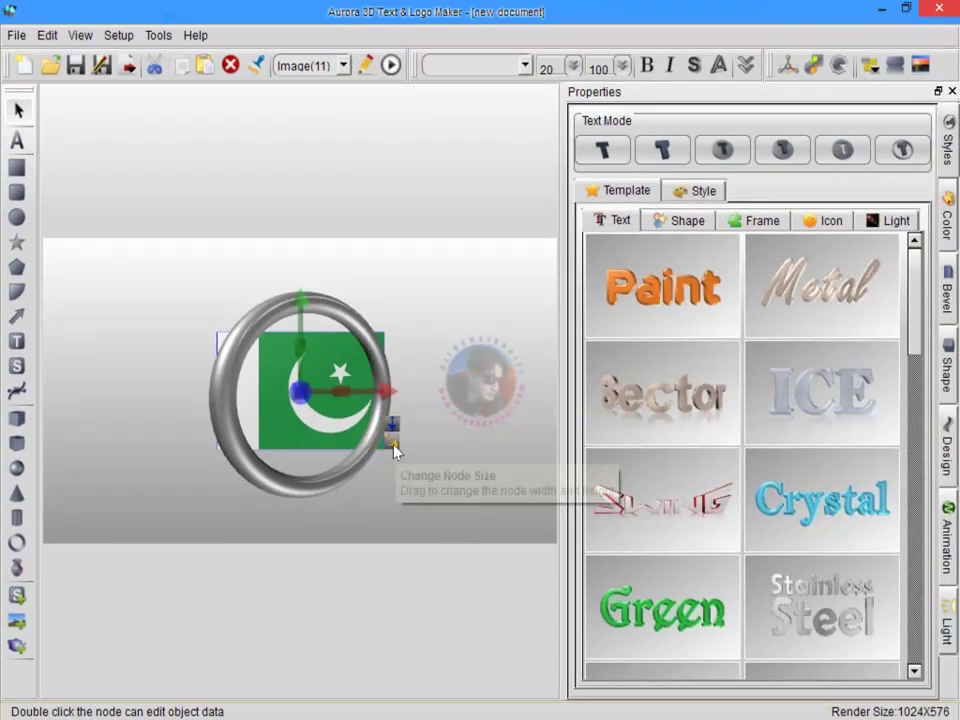
drag(393, 449, 373, 432)
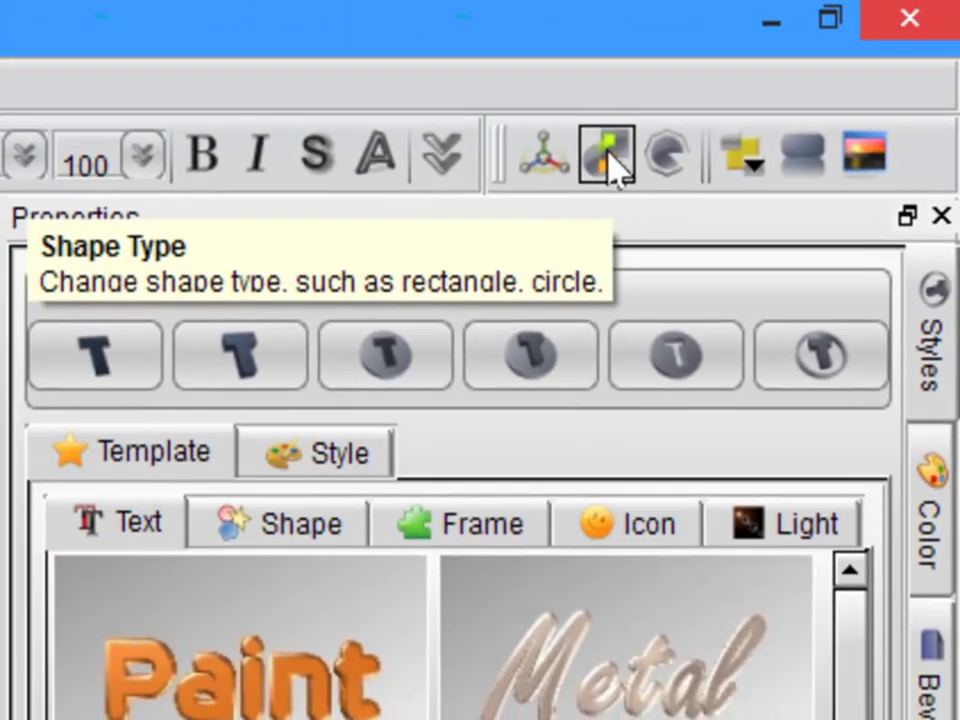
Change the flag image's shape to an ellipse and stretch its height to fill the silver ring's opening.
click(540, 195)
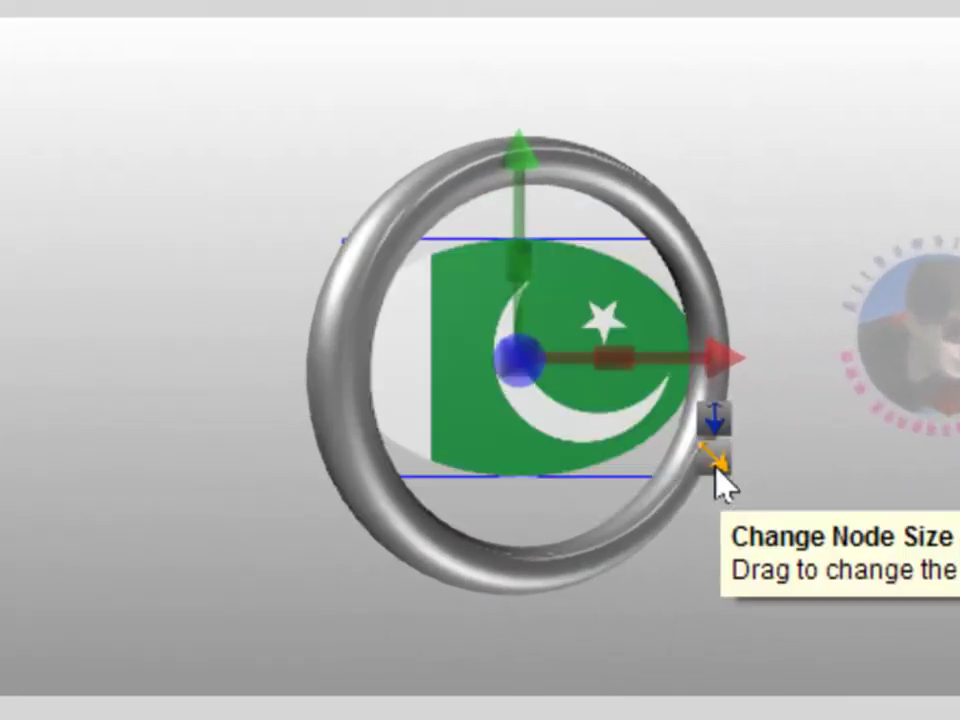
click(714, 510)
click(718, 435)
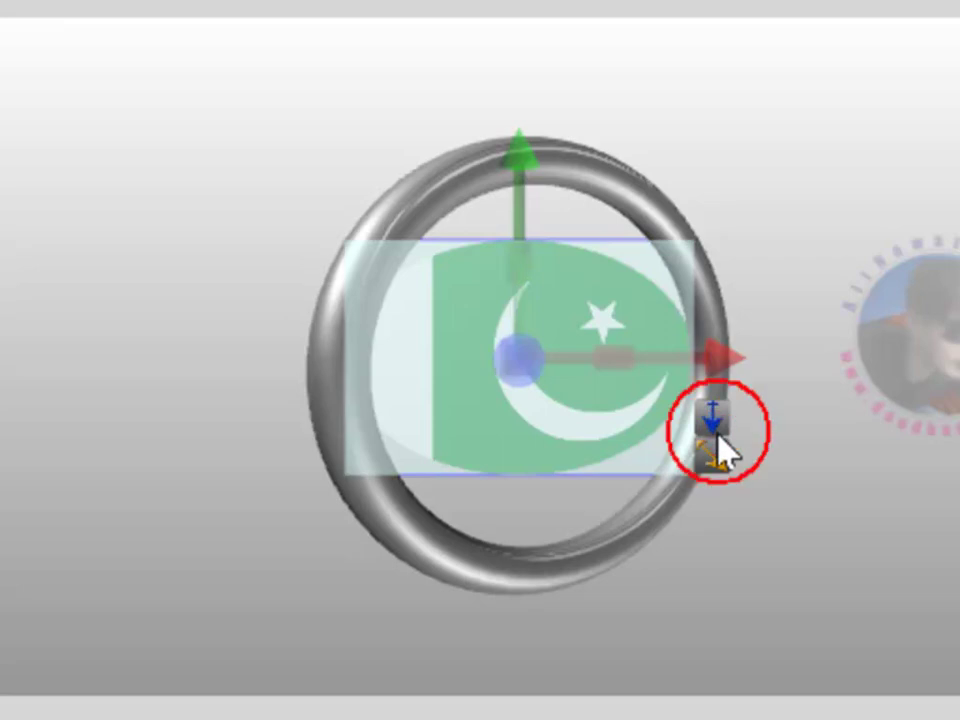
click(620, 362)
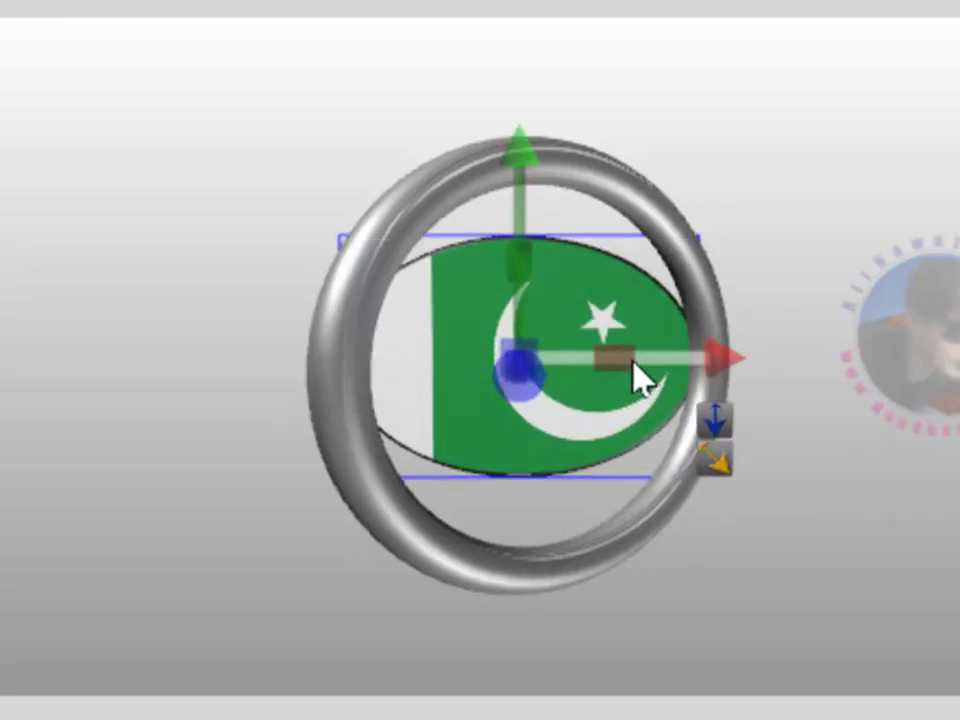
mouse_move(531, 252)
mouse_down()
mouse_move(707, 266)
mouse_move(579, 236)
mouse_move(557, 163)
mouse_move(566, 378)
mouse_move(587, 396)
mouse_move(583, 407)
mouse_up()
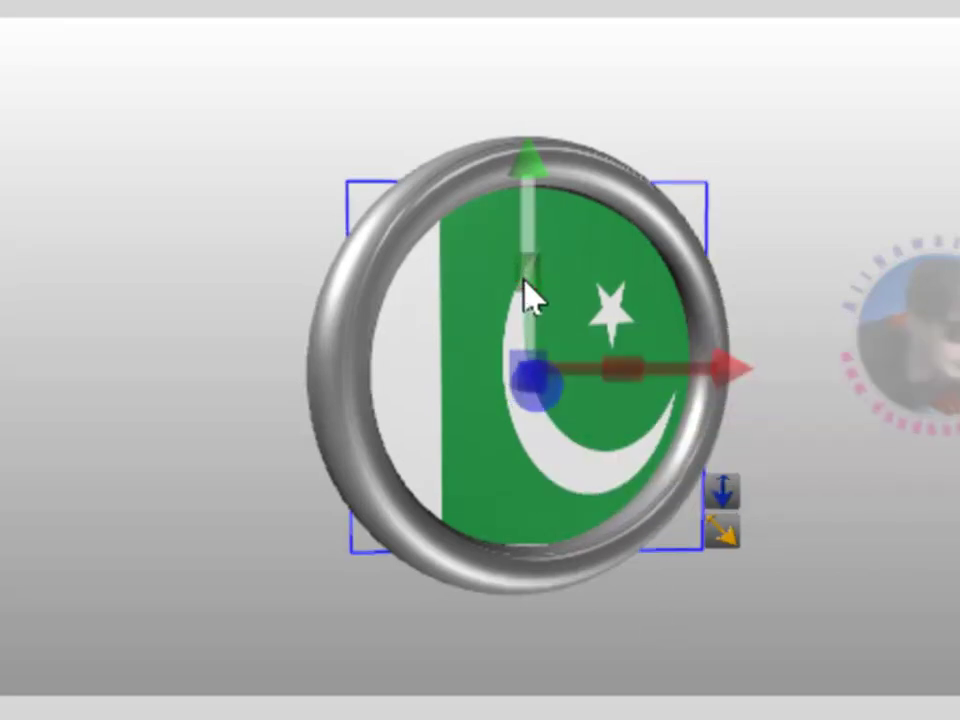
Rotate the flag slightly about its Y axis, adjust its position and height to fit behind the ring, and deselect it.
drag(527, 296, 521, 323)
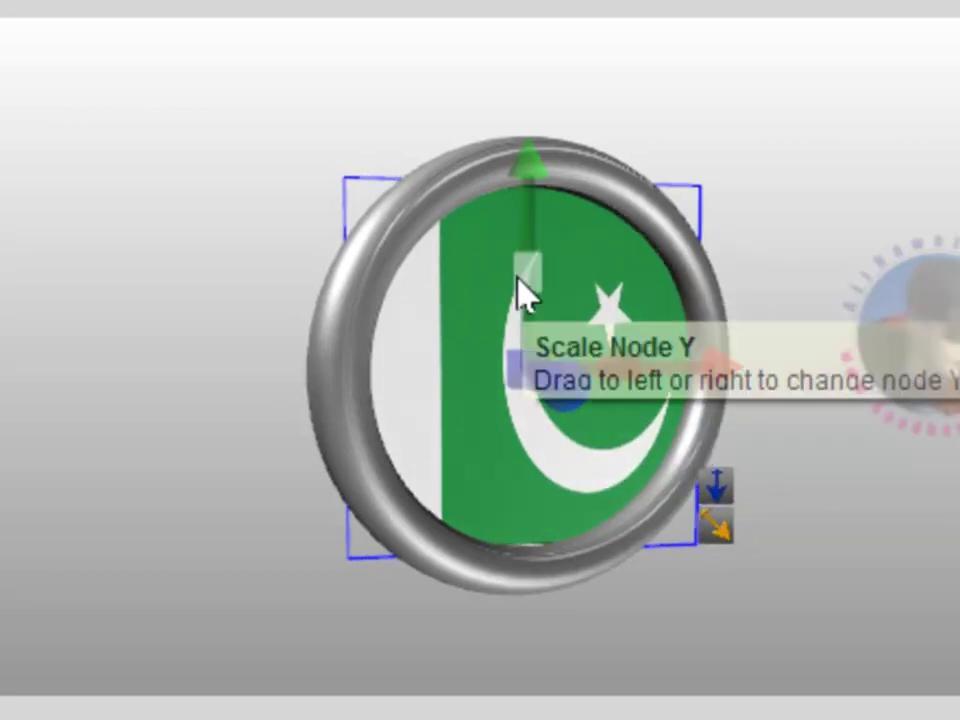
click(528, 277)
mouse_move(528, 277)
mouse_down()
mouse_move(536, 306)
mouse_move(523, 285)
mouse_up()
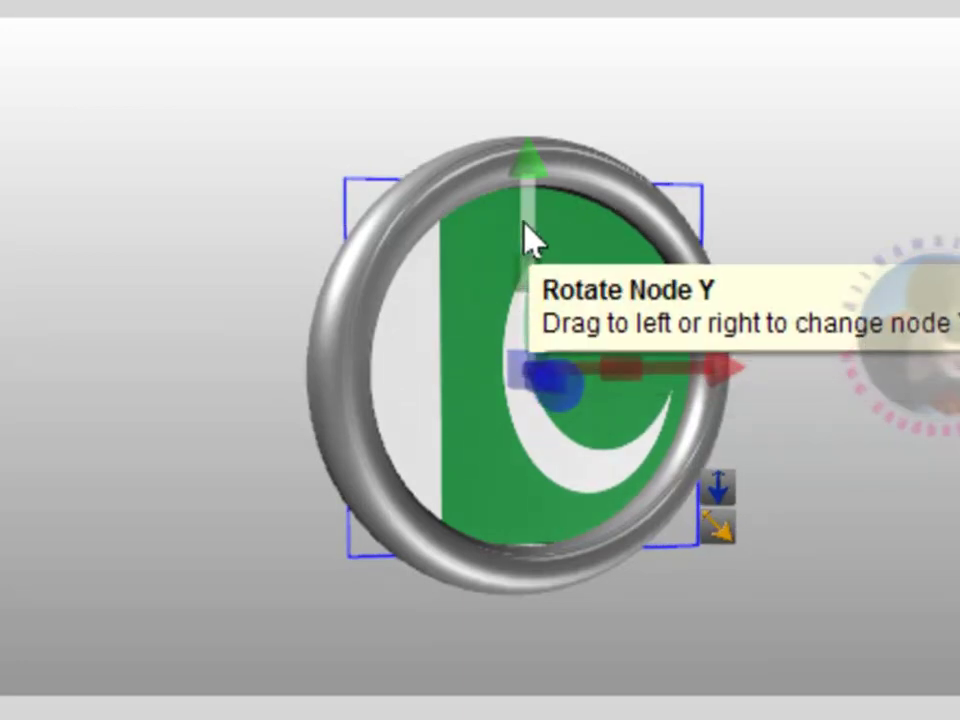
drag(537, 212, 532, 207)
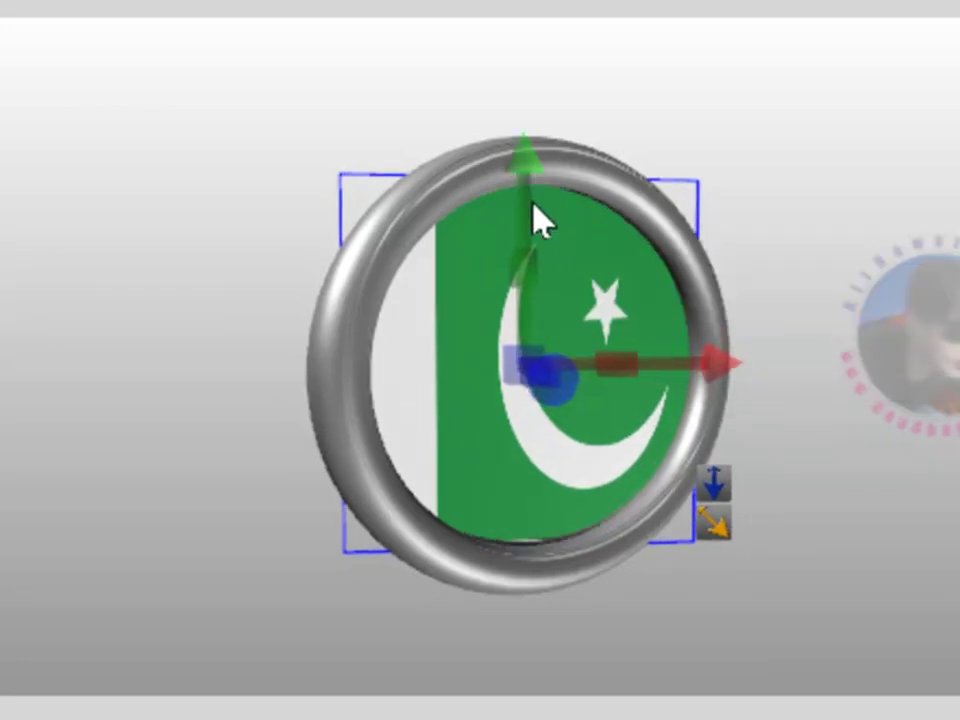
click(531, 269)
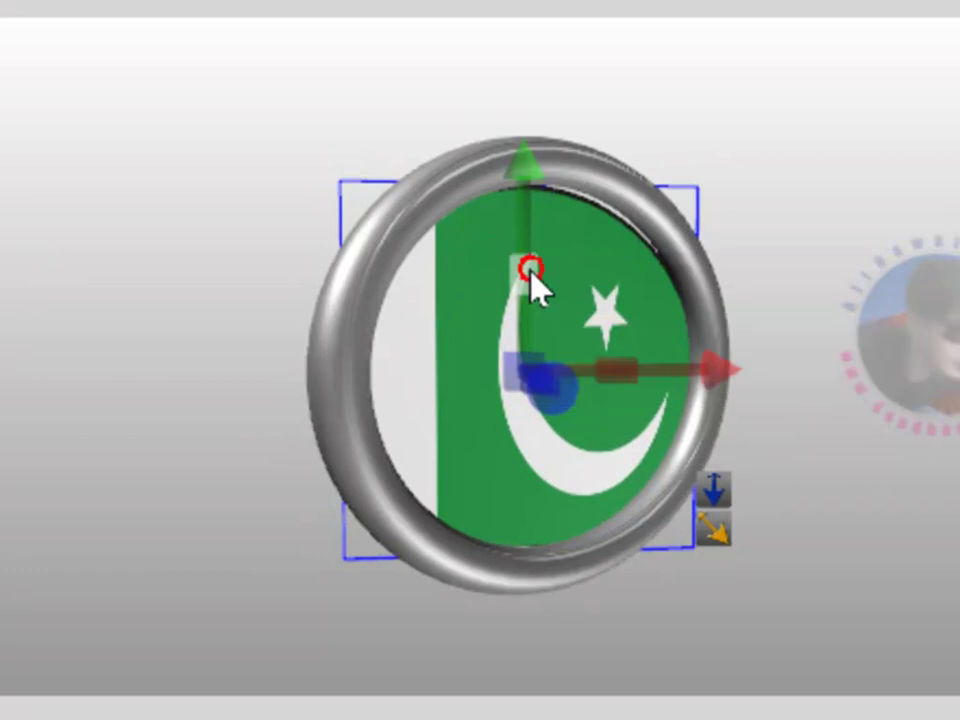
drag(531, 269, 540, 323)
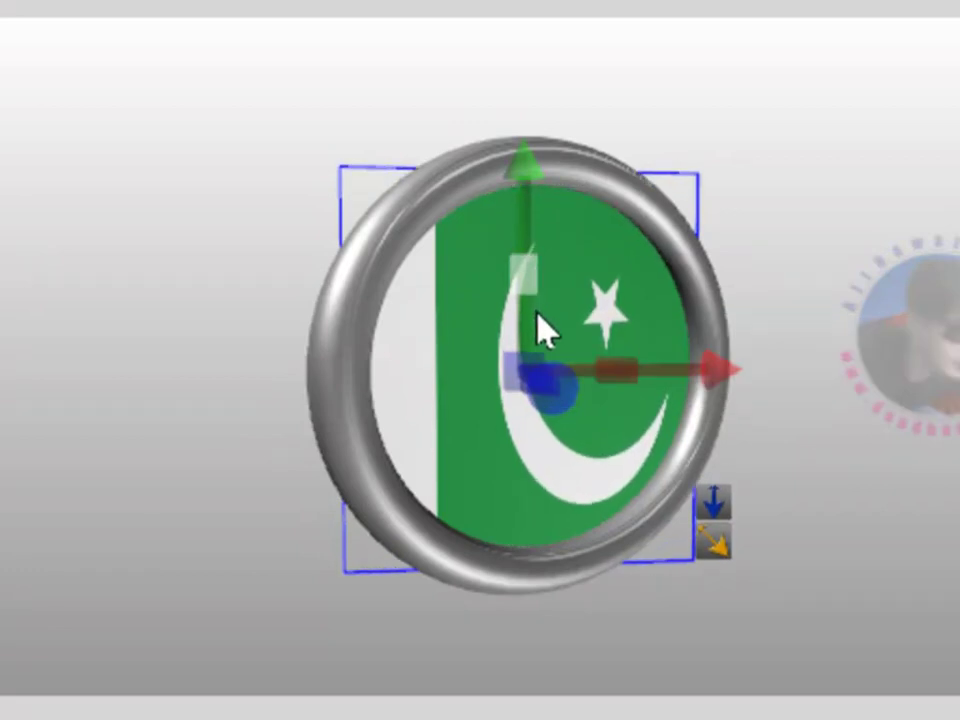
click(380, 75)
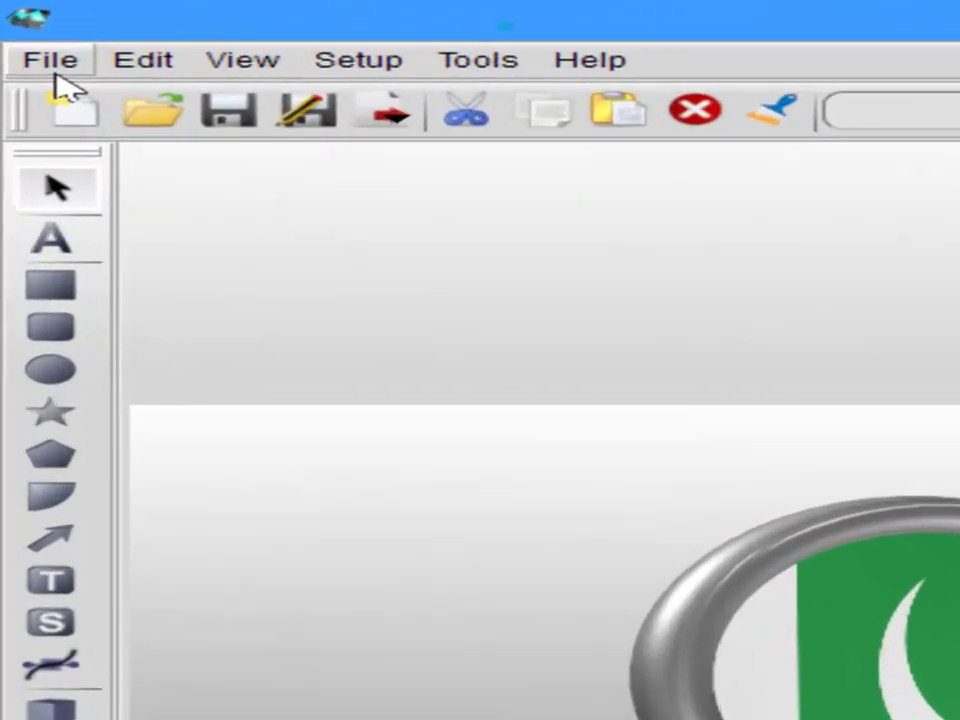
Set up an image export with a transparent background and Software AA:high quality antialiasing.
click(18, 34)
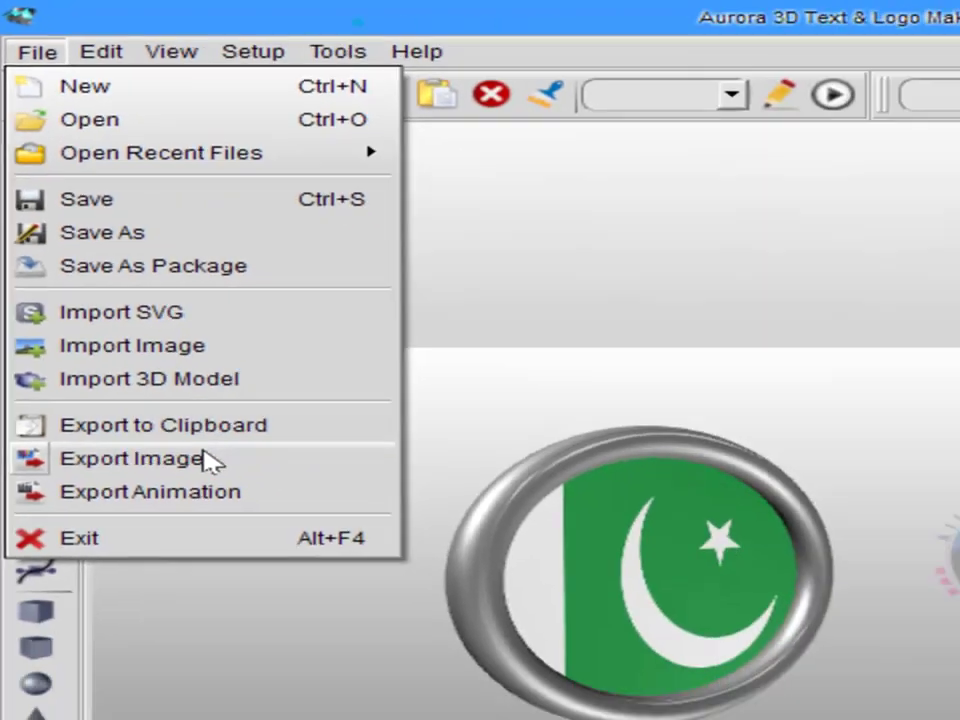
click(310, 555)
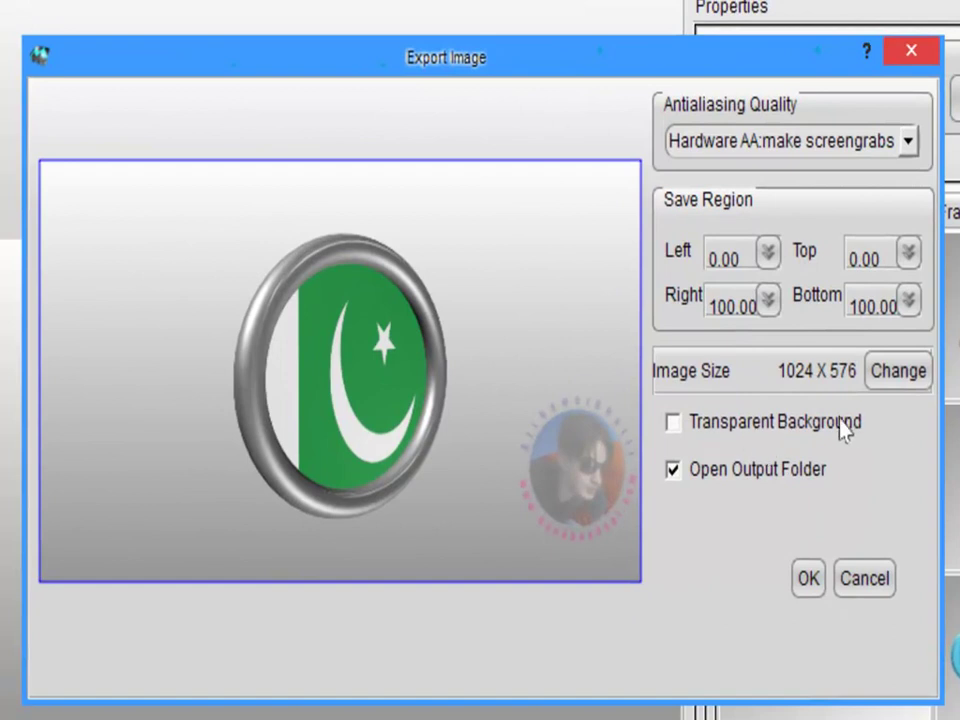
click(728, 423)
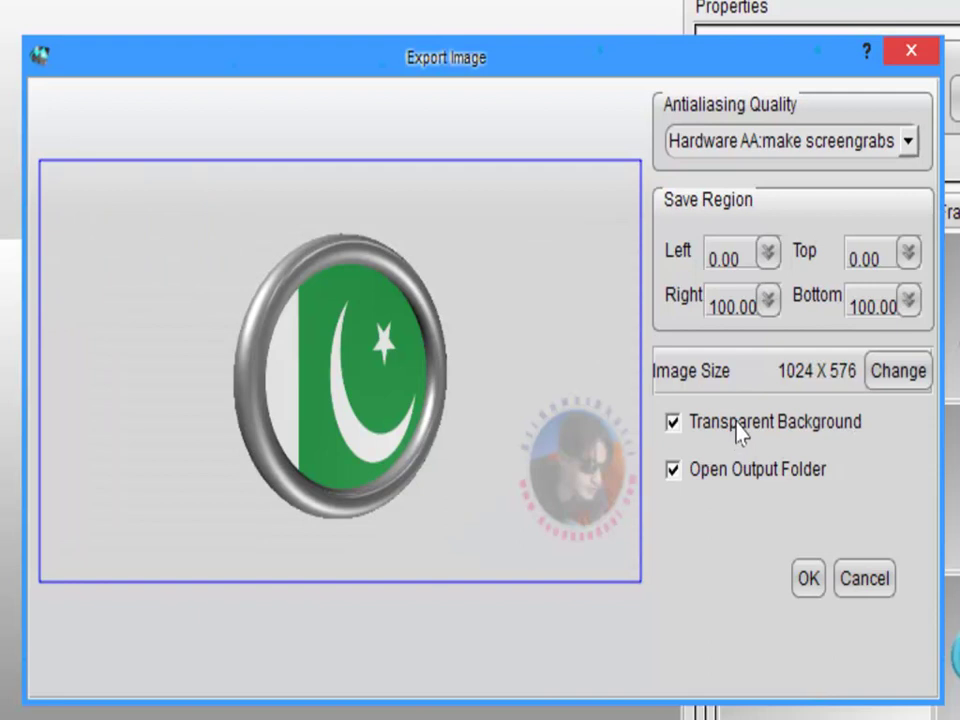
click(898, 140)
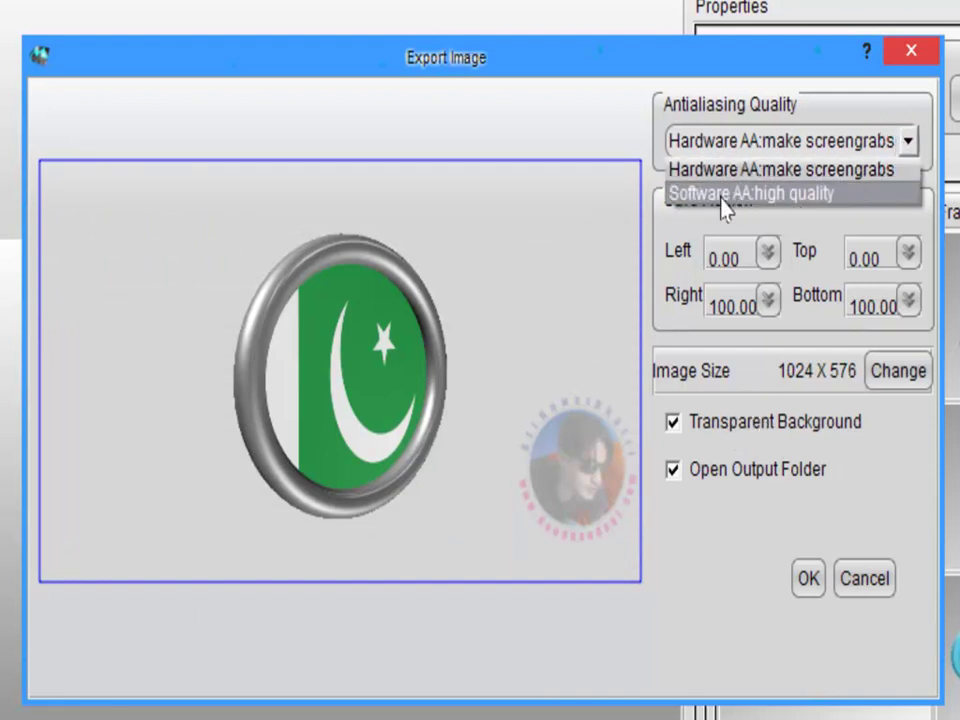
click(722, 196)
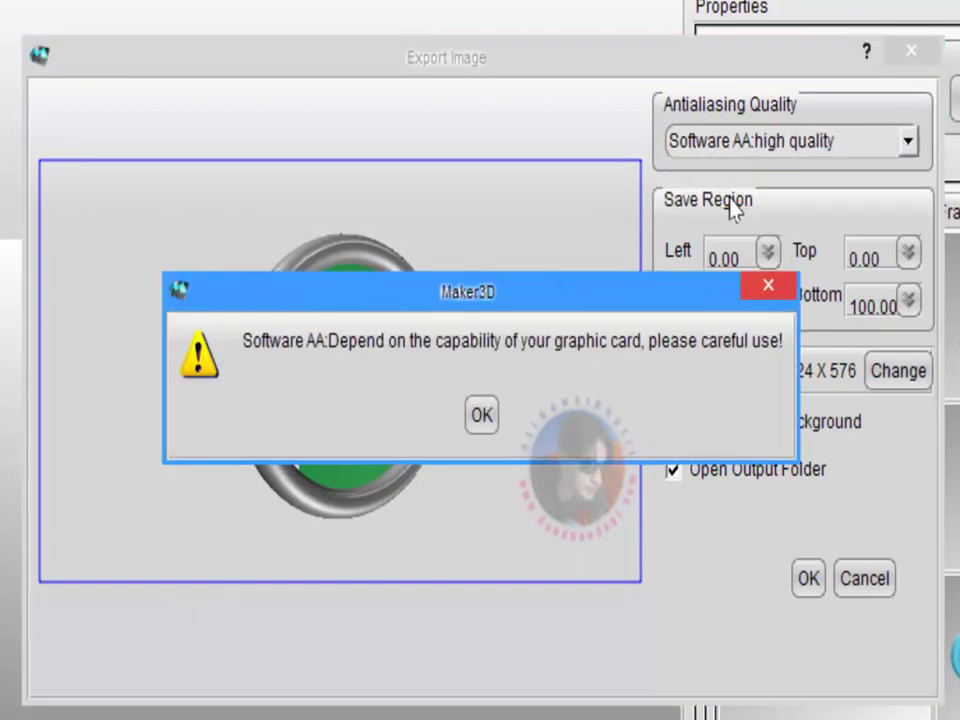
click(482, 416)
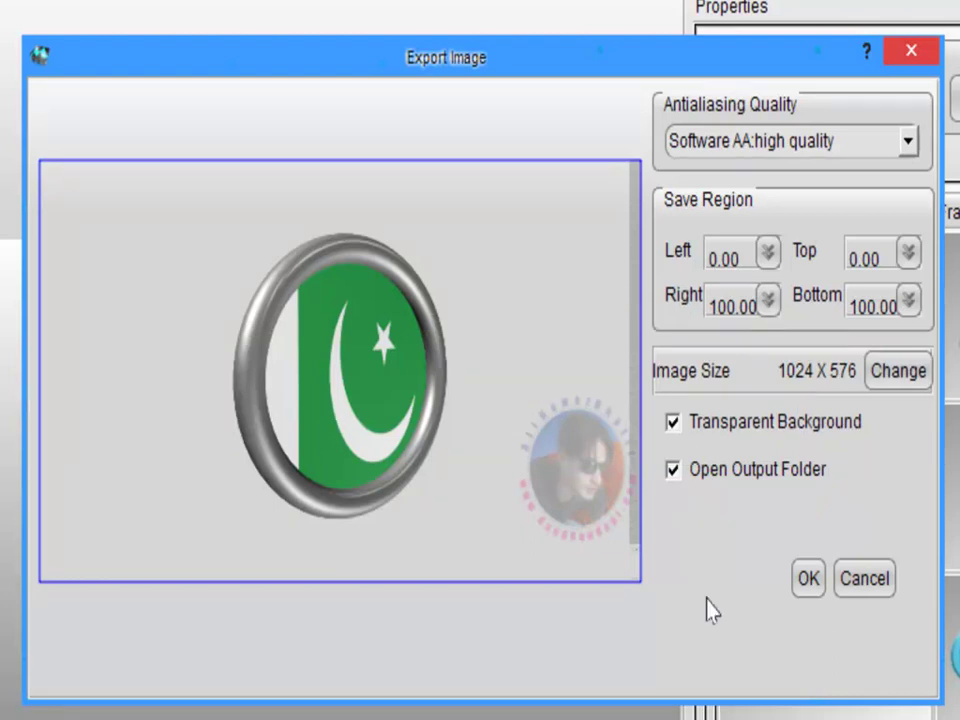
Export the logo to the Desktop as a PNG named pak and close the output folder.
click(822, 584)
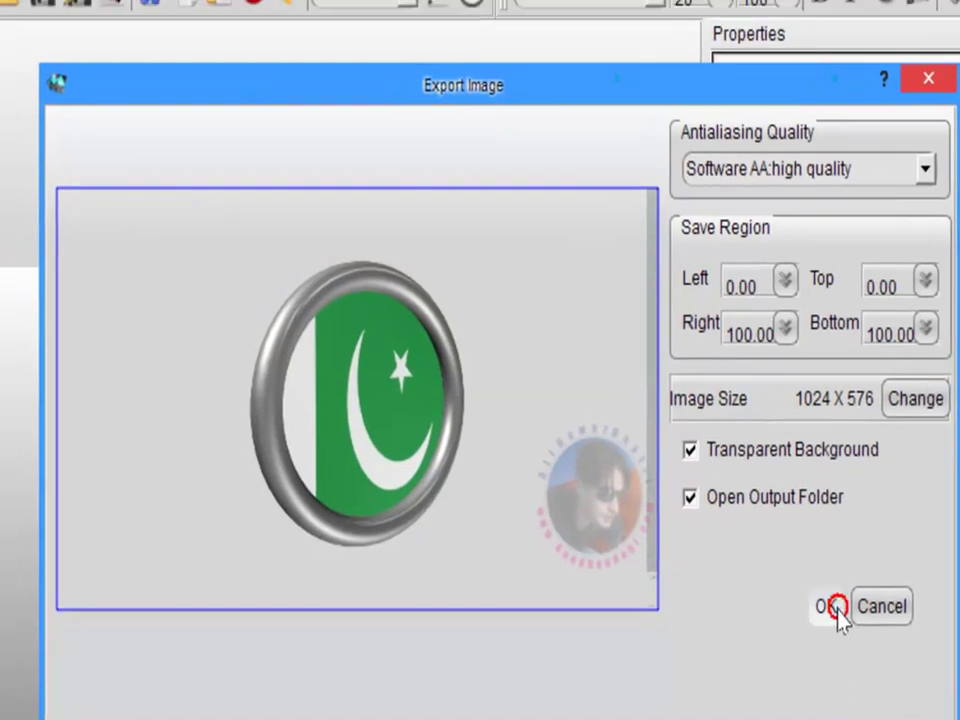
click(0, 179)
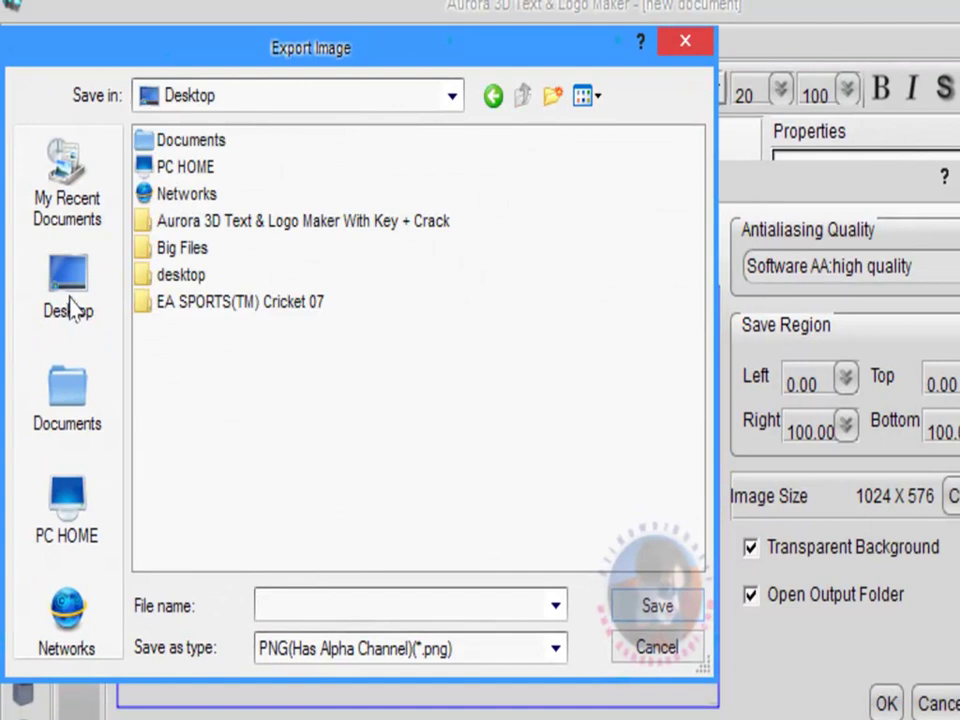
click(283, 604)
text(pak)
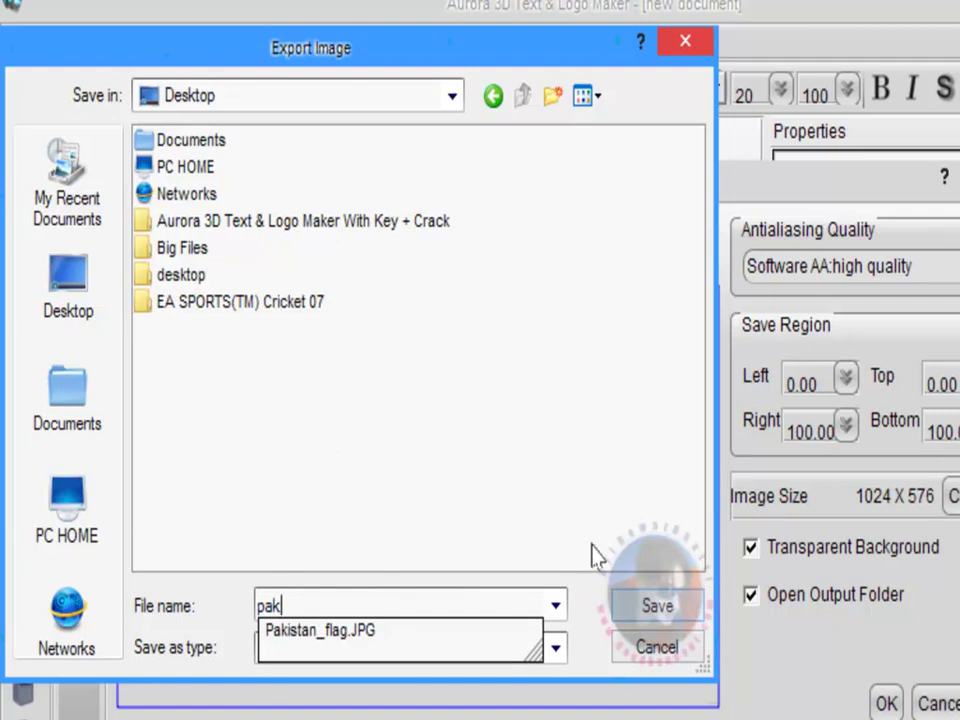
click(684, 614)
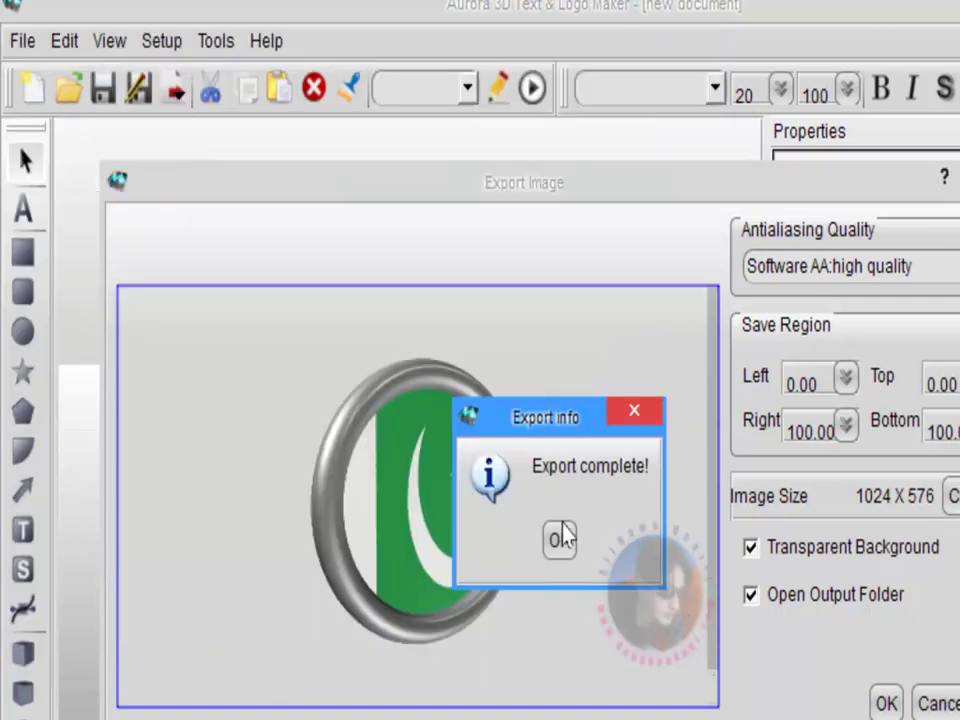
click(560, 540)
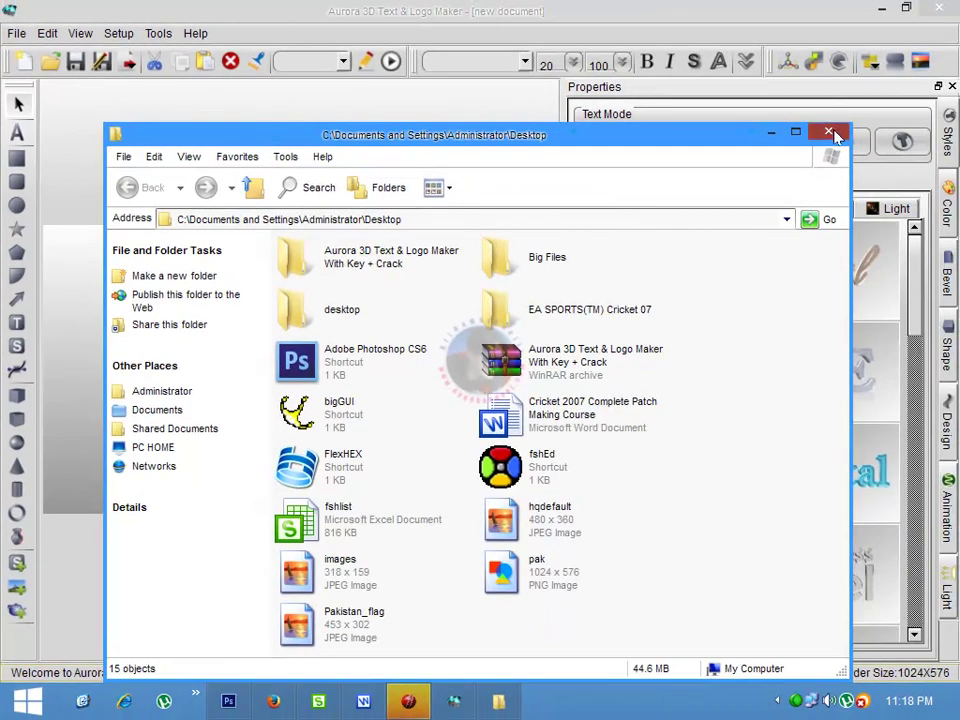
click(829, 133)
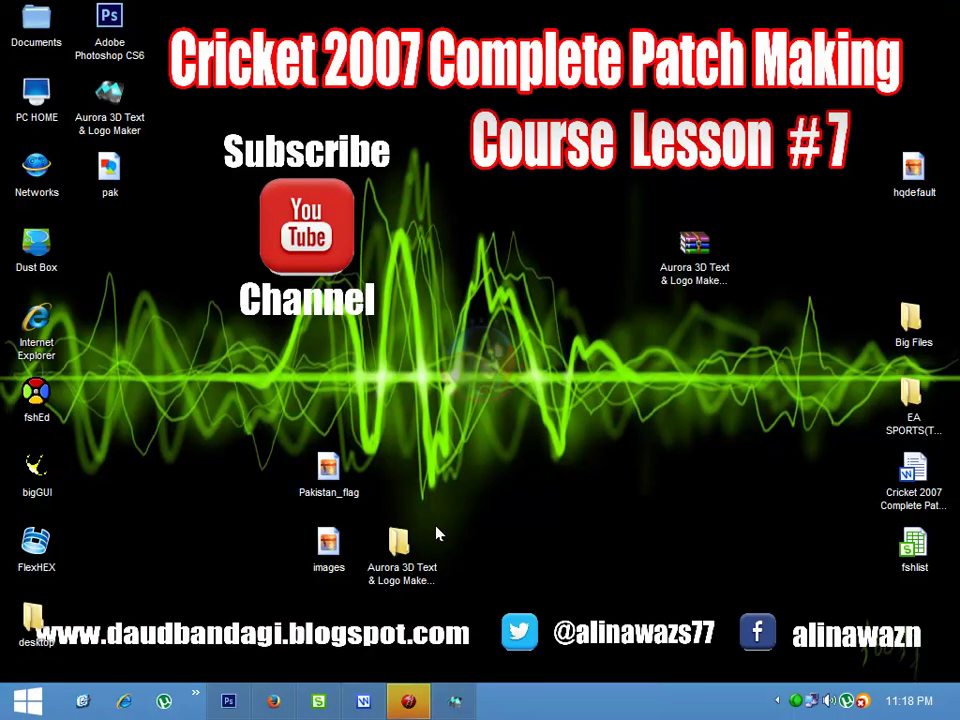
Place the pak file near Pakistan_flag on the desktop and check the exported image in the picture viewer.
drag(113, 176, 482, 460)
double_click(478, 462)
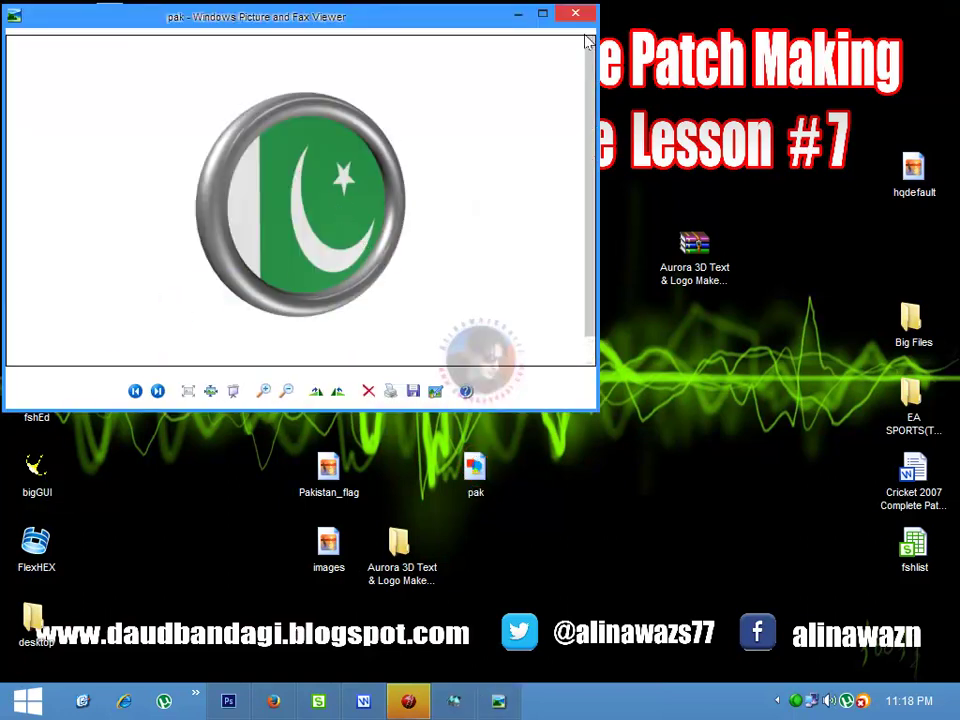
click(576, 13)
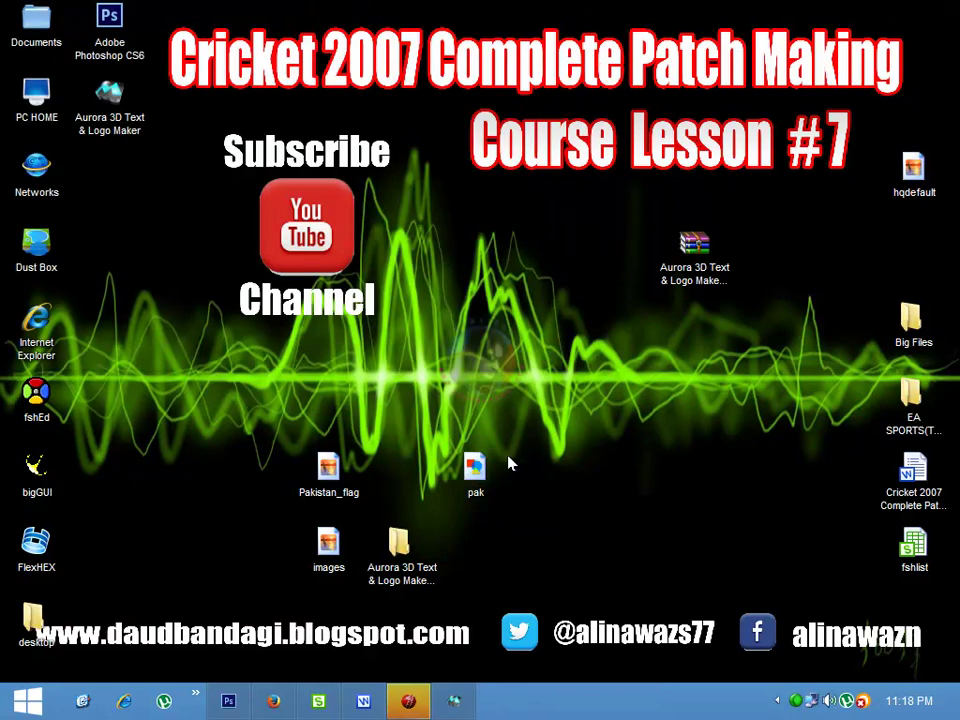
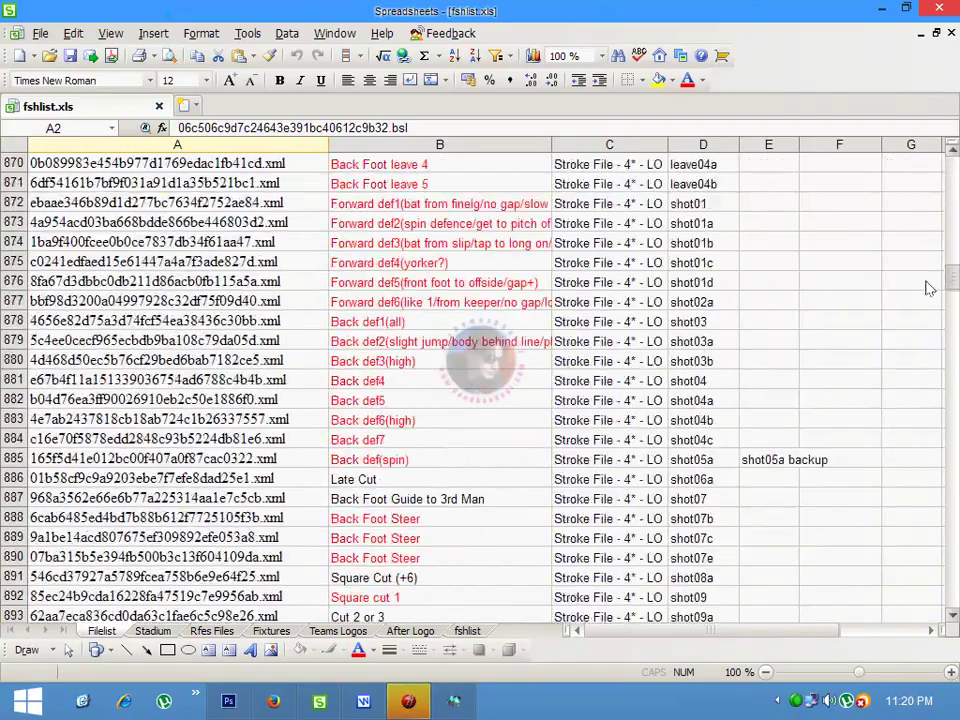
Find the Pakistan entry among the team logos in fshlist.xls and copy its .fsh file name from cell A1310.
scroll(553, 341, up, 18)
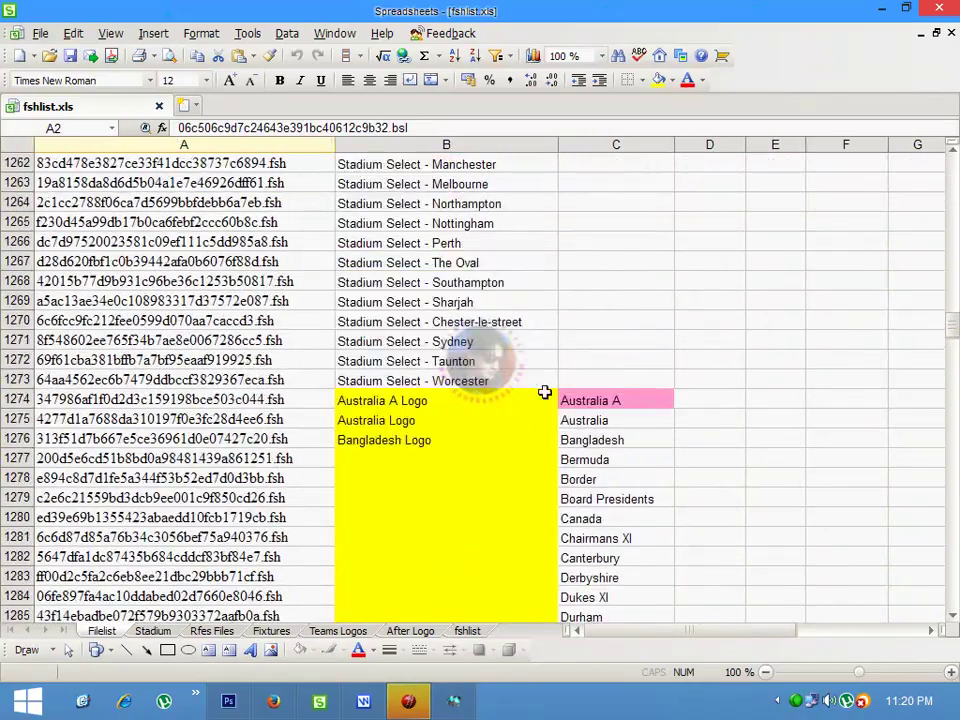
scroll(607, 423, down, 15)
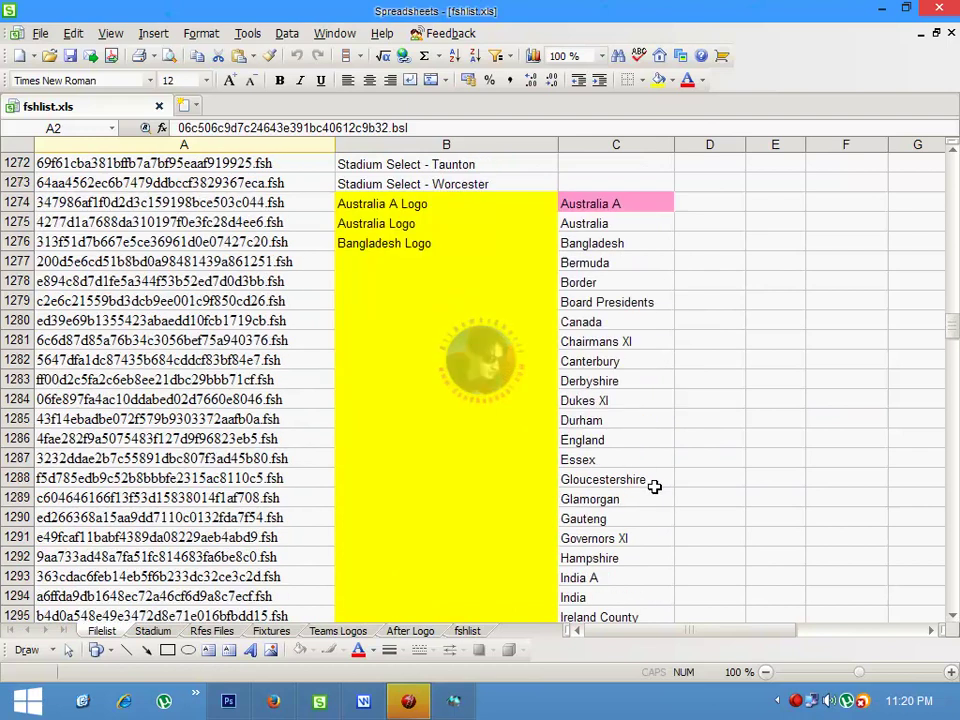
scroll(639, 504, down, 5)
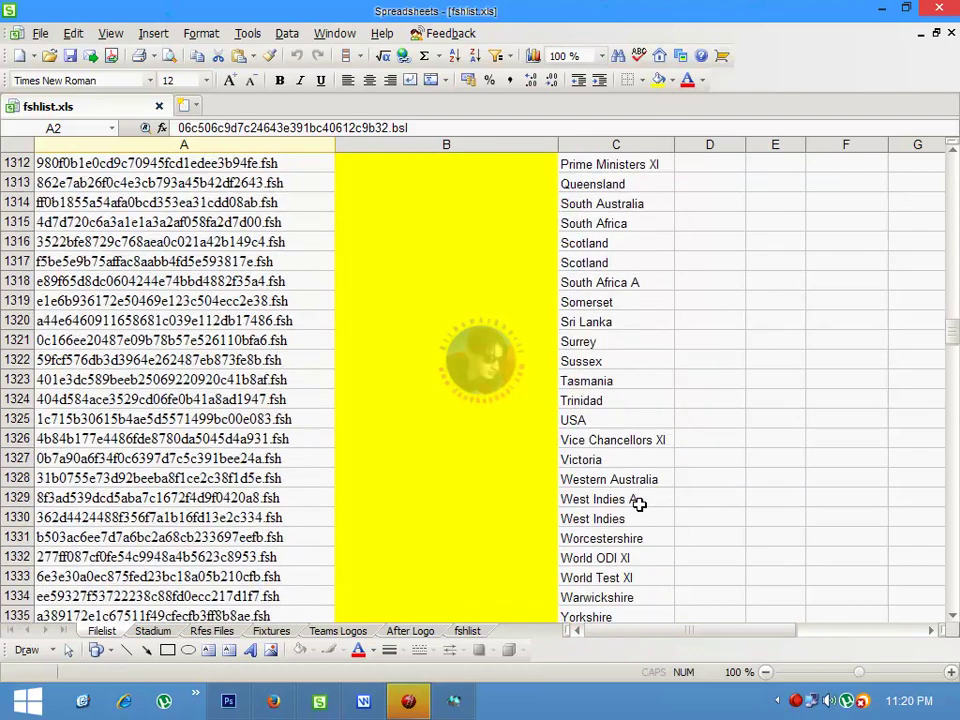
scroll(622, 436, up, 2)
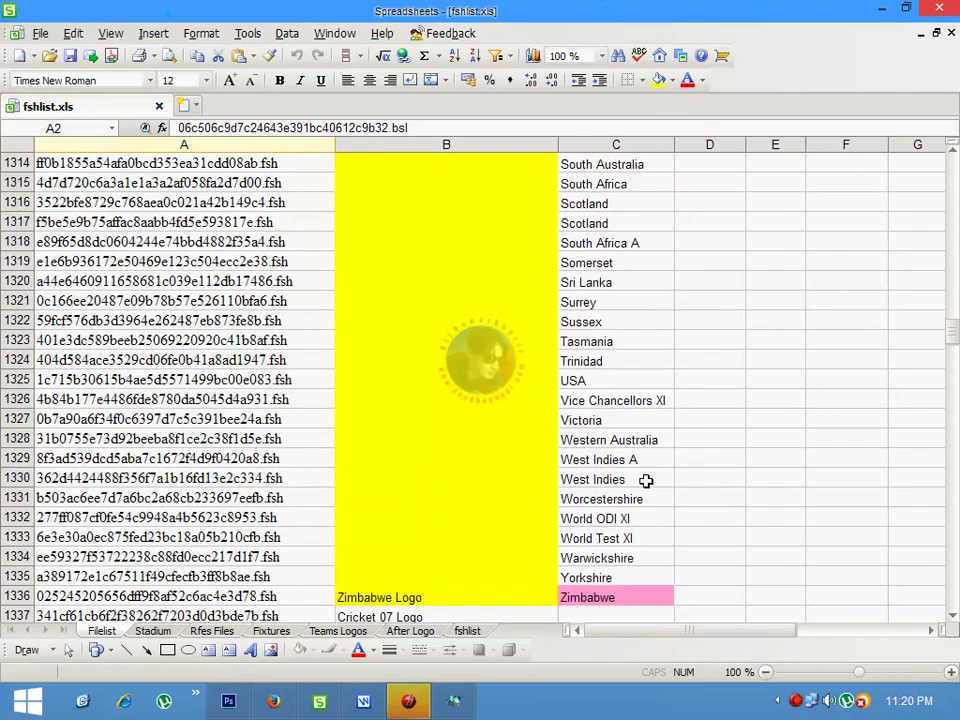
scroll(622, 410, up, 1)
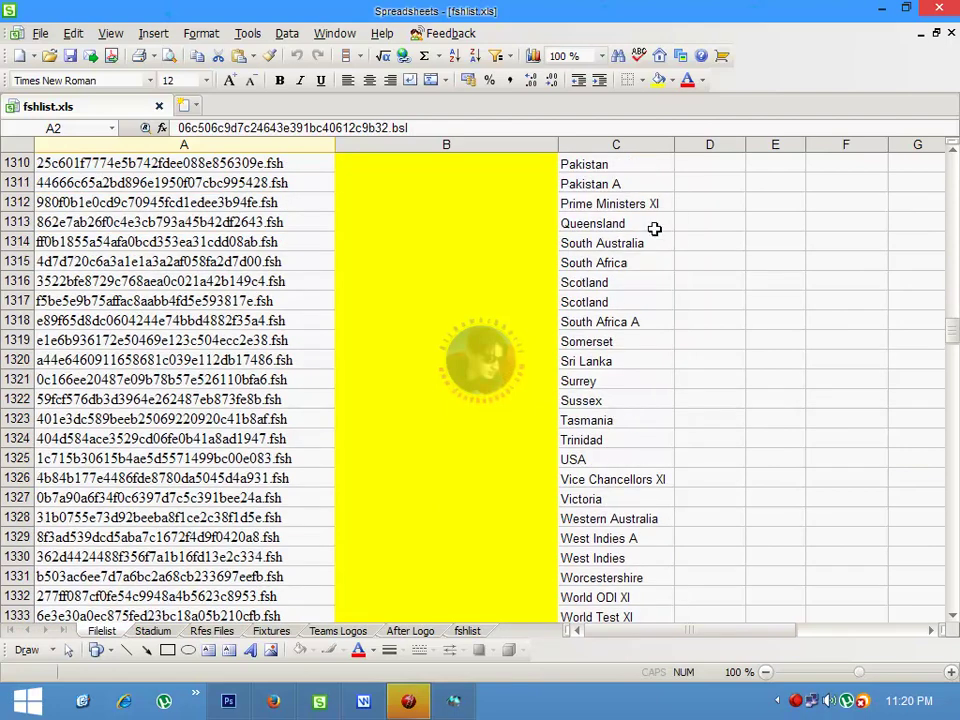
click(599, 164)
scroll(686, 197, up, 3)
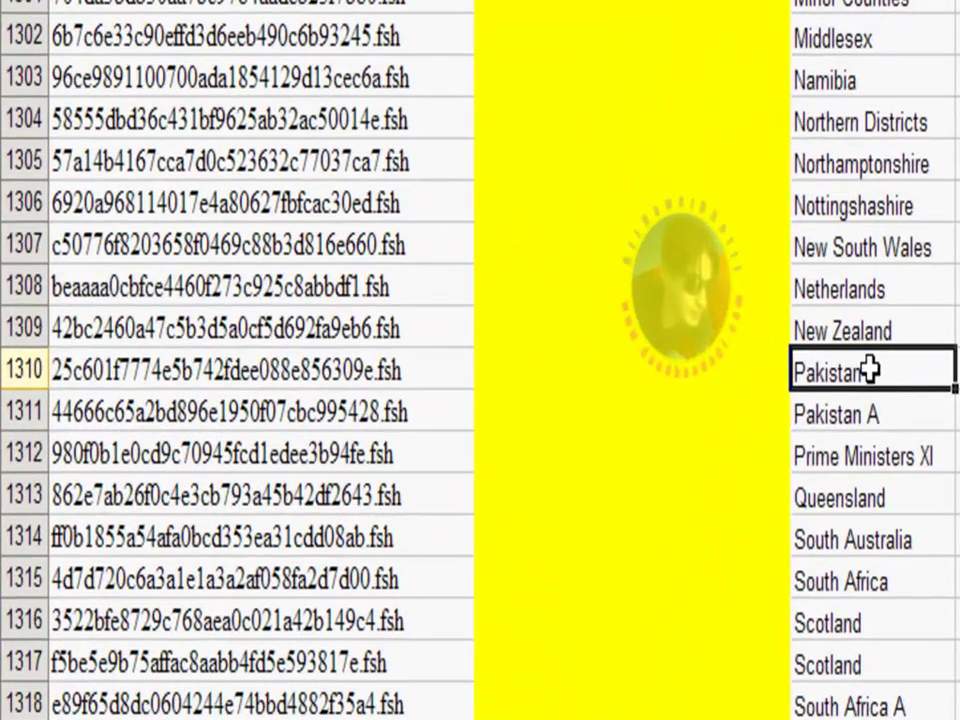
click(405, 366)
right_click(427, 380)
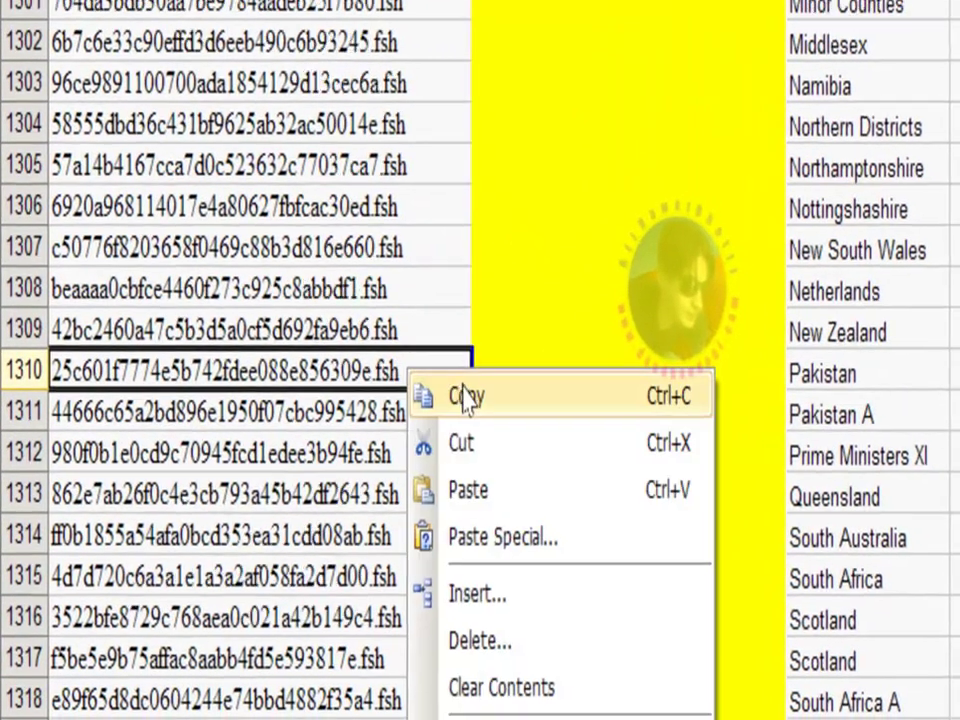
click(467, 396)
Minimize the spreadsheet and open the Big Files folder from the desktop in a maximized window.
click(880, 13)
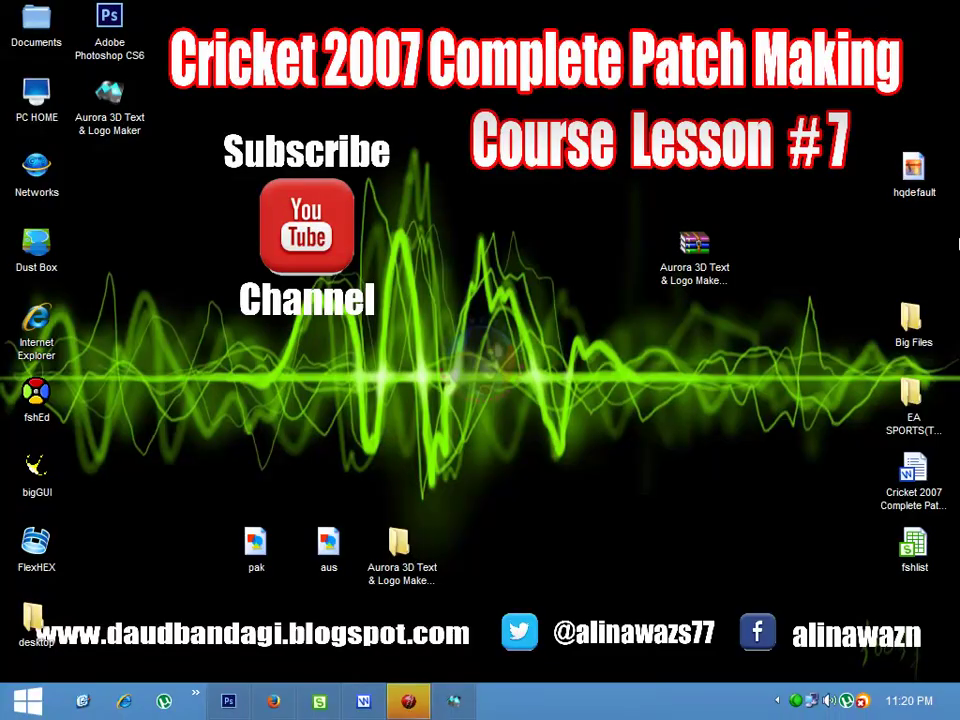
double_click(913, 340)
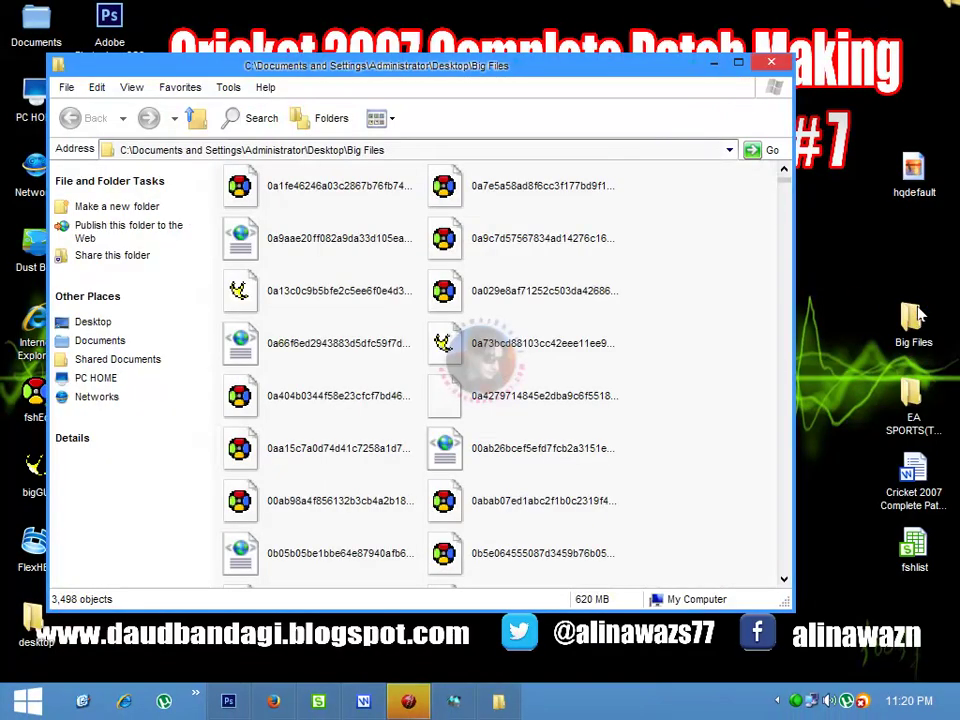
click(741, 64)
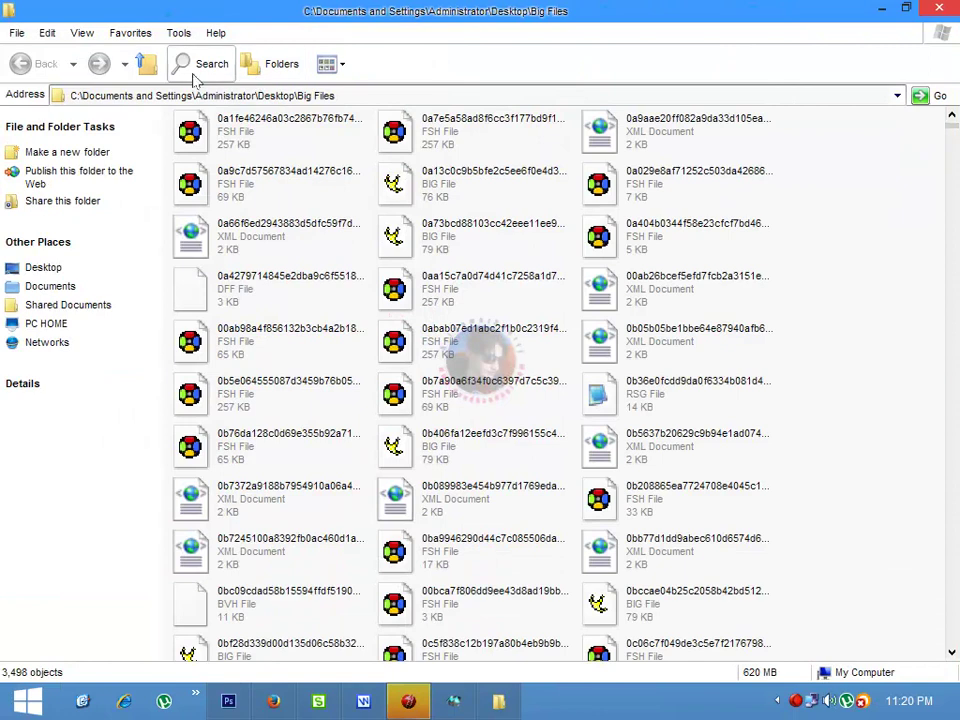
Search the Big Files folder for 25c601f7774e5b742fdee088e856309e.fsh and copy the found file.
key(F3)
right_click(86, 222)
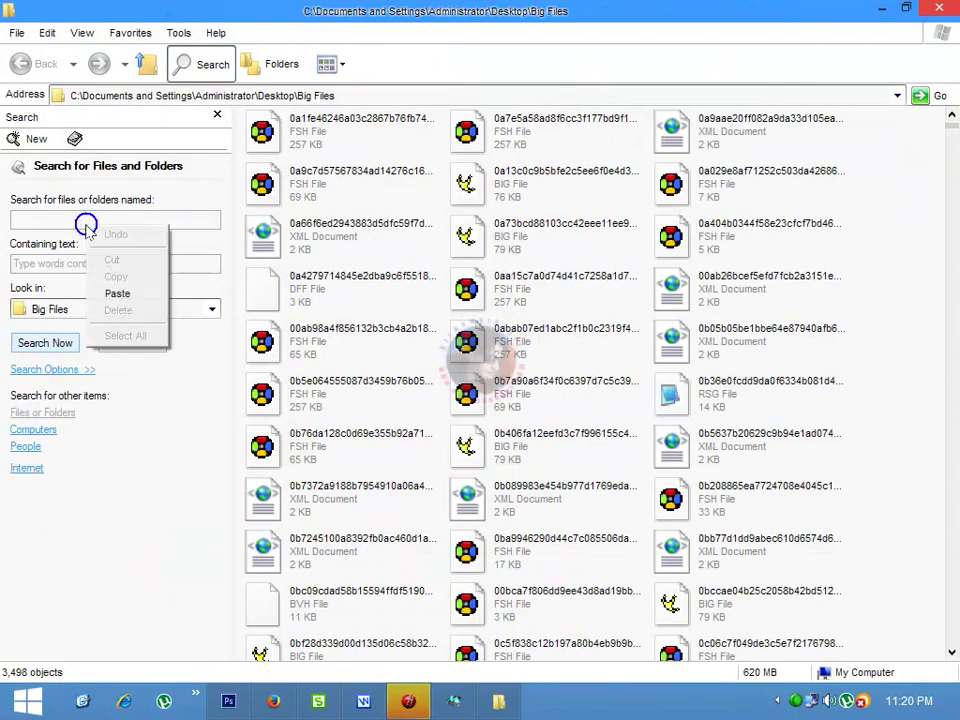
click(117, 293)
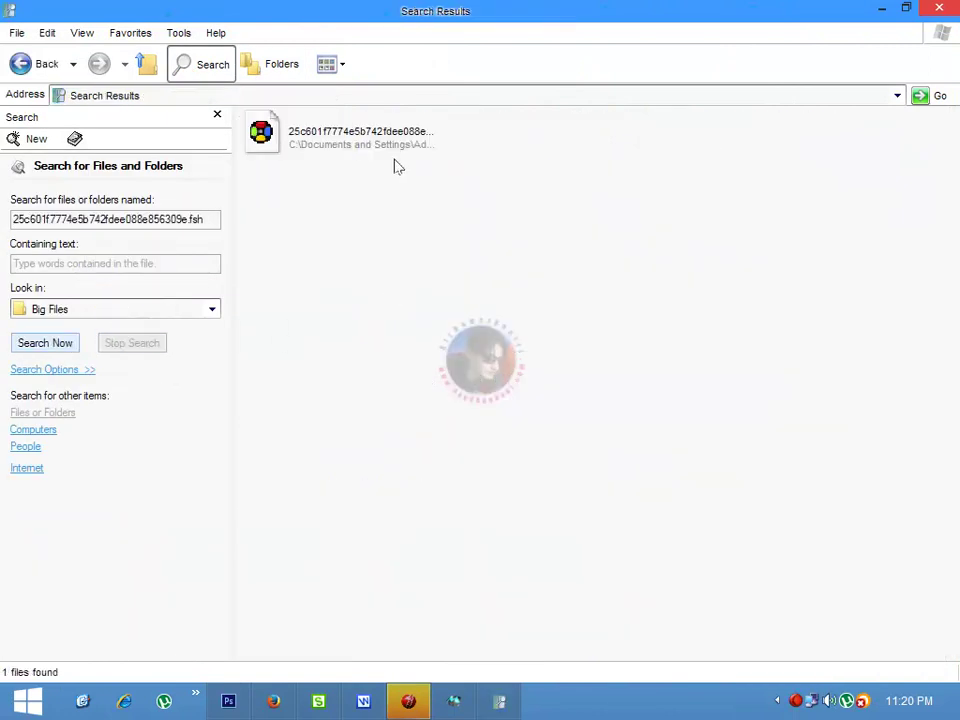
click(386, 135)
right_click(386, 135)
click(462, 437)
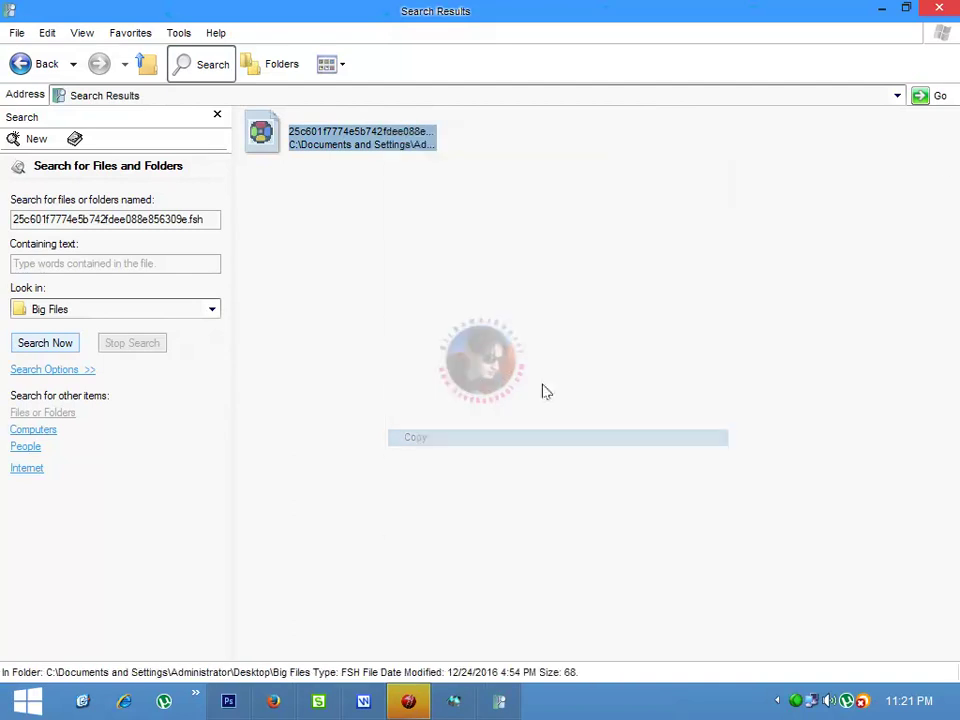
Minimize the search results, paste the copied .fsh file onto the desktop and place its icon in an empty area above the Aurora folder's row.
click(881, 8)
right_click(537, 345)
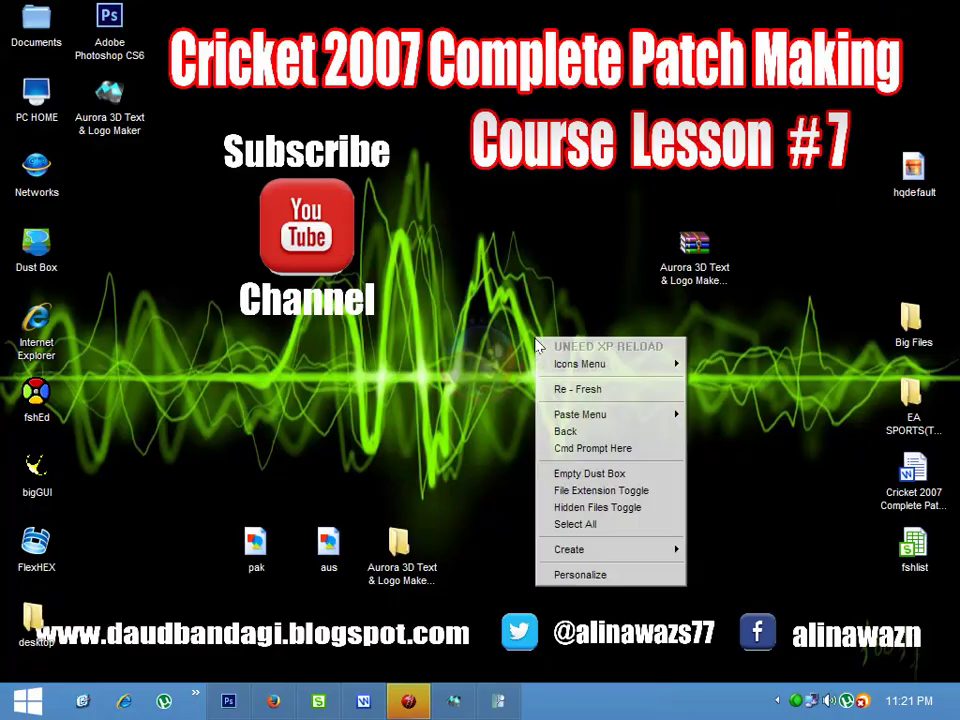
mouse_move(677, 416)
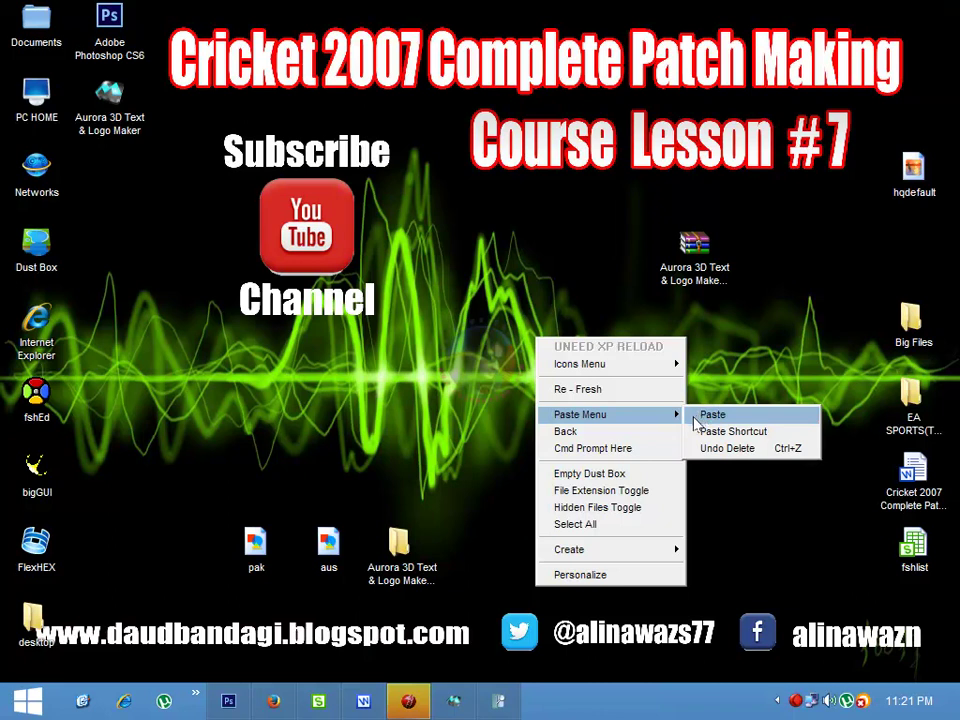
click(733, 415)
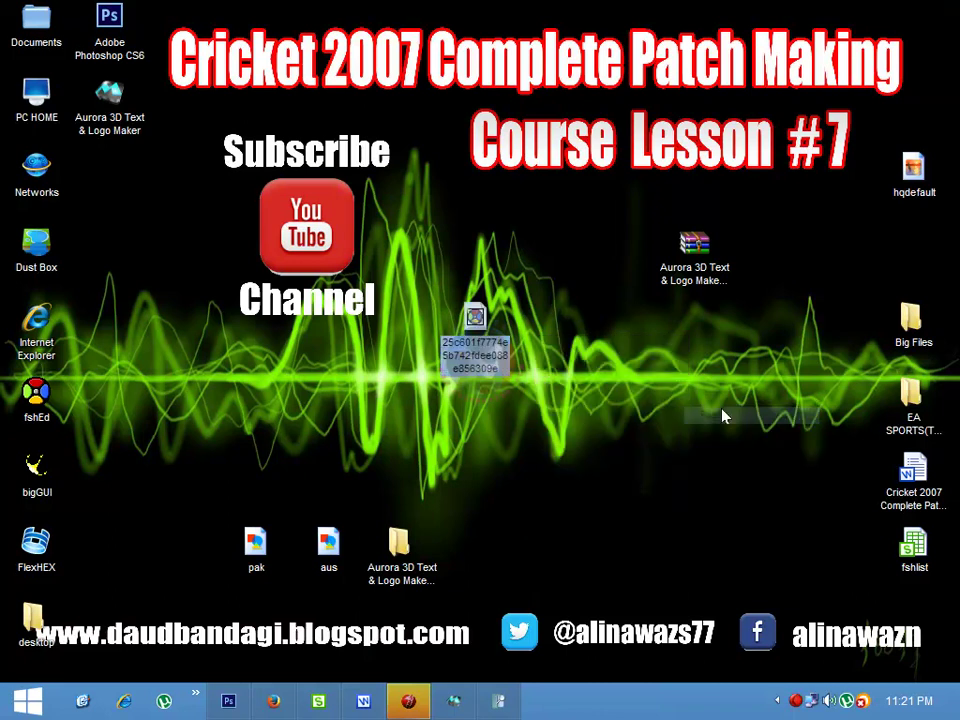
drag(473, 320, 548, 470)
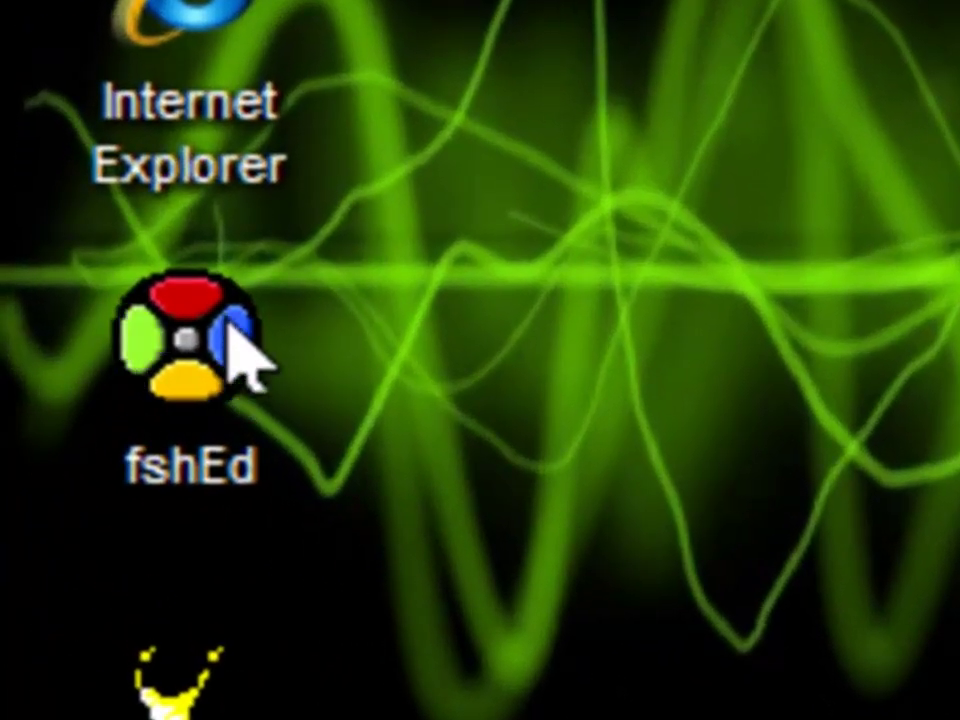
Start FshEd and open the 25c601f7774e5b742fdee088e856309e.fsh file from the Desktop.
double_click(230, 325)
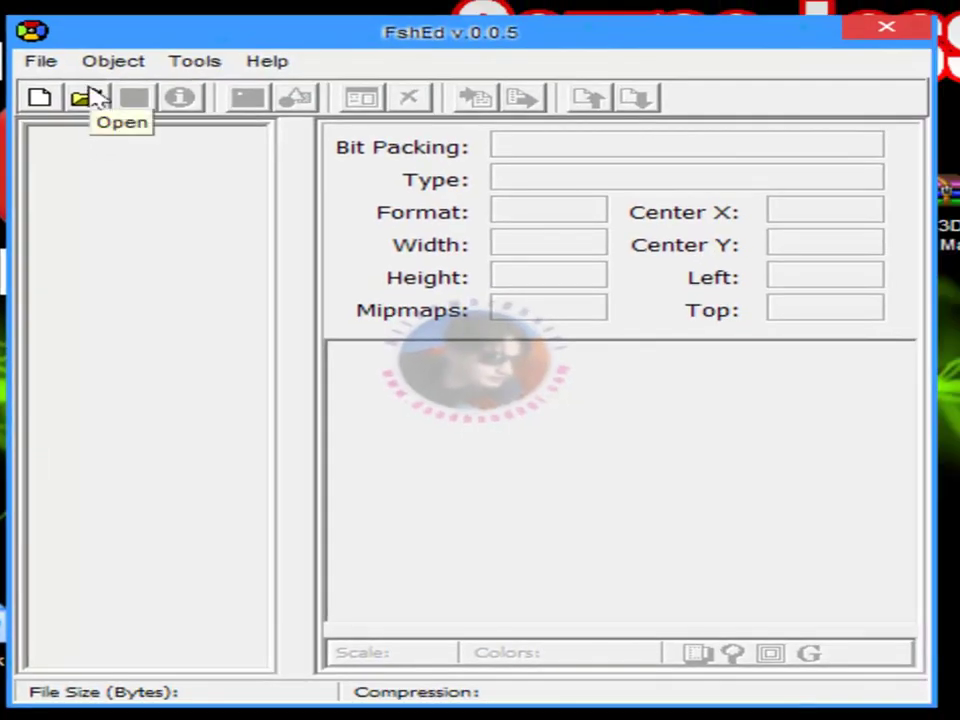
click(887, 30)
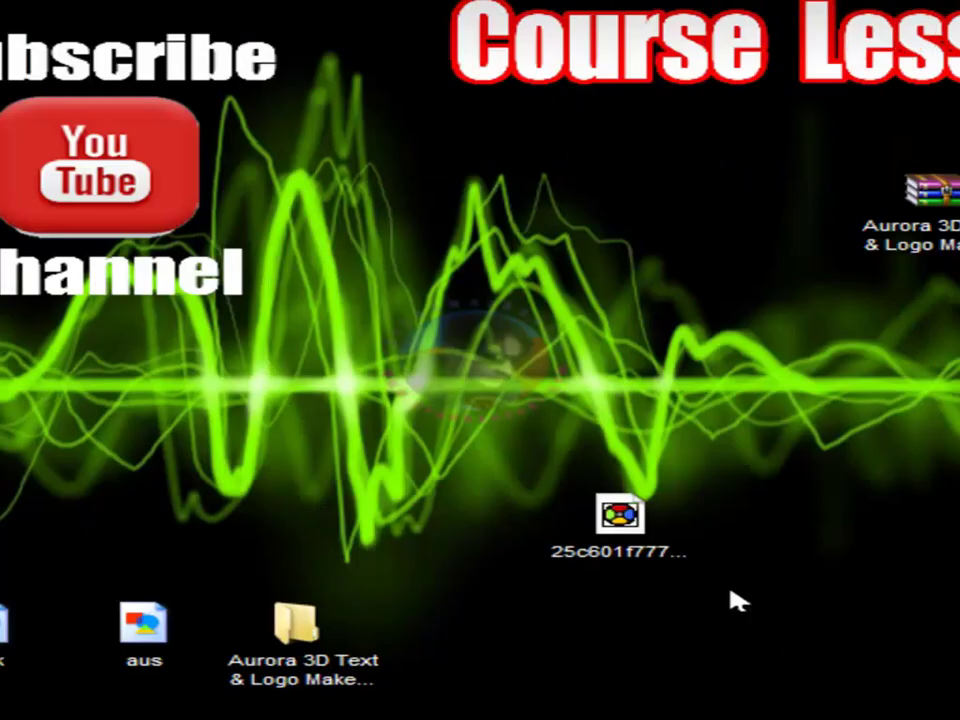
drag(655, 538, 712, 607)
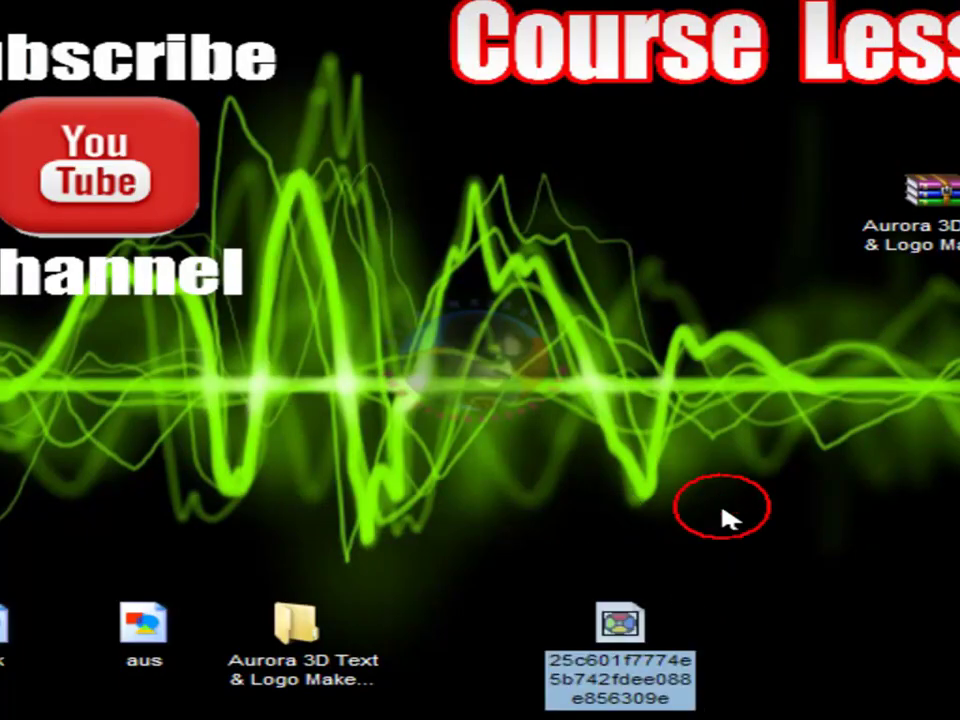
drag(640, 626, 141, 315)
click(90, 92)
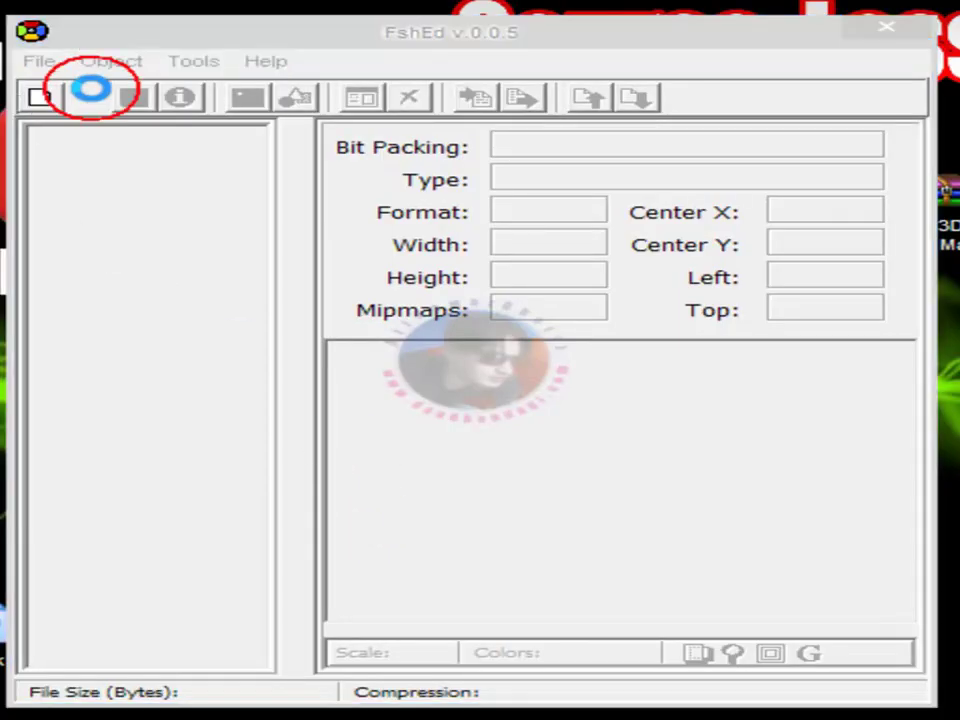
click(11, 214)
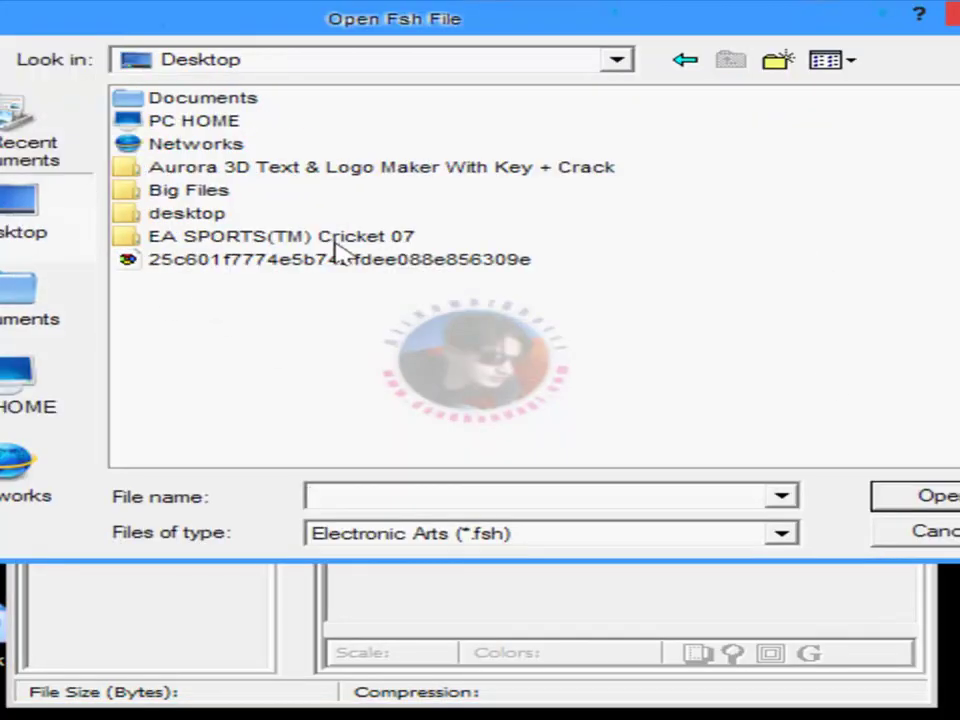
double_click(234, 262)
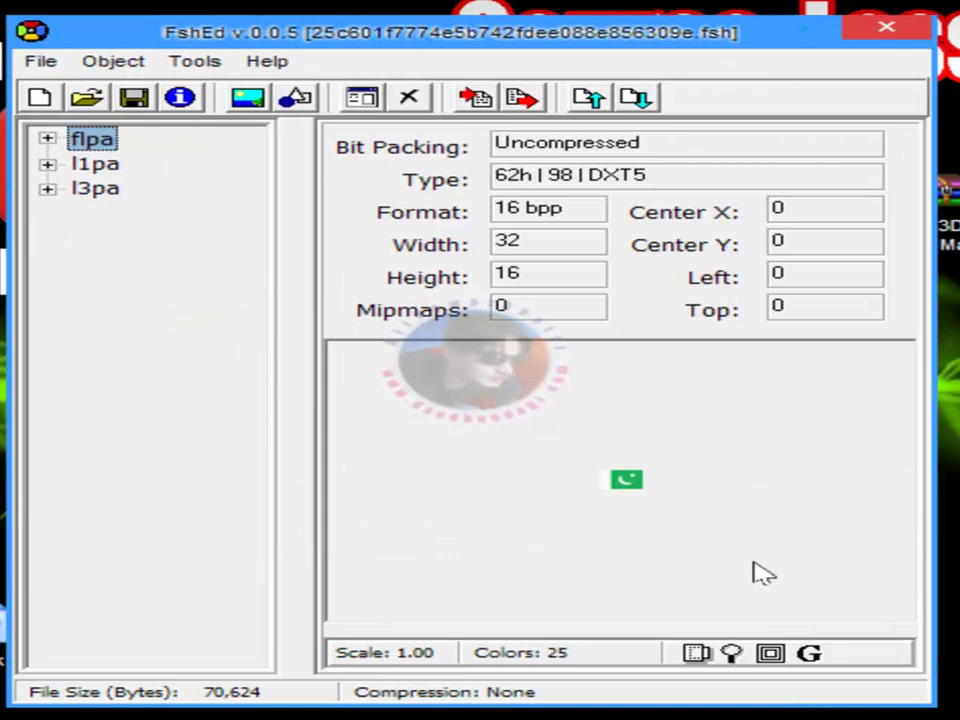
Examine the flpa, l1pa and l3pa images and the flag's width and height, and check the Pakistan logo on the game's match screen.
click(731, 654)
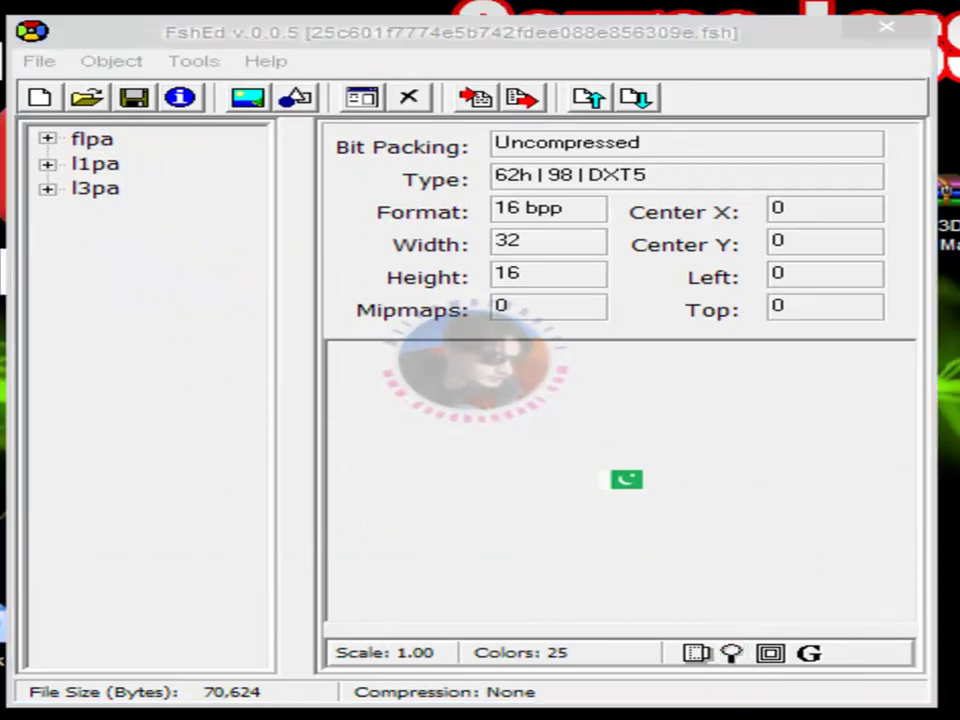
click(499, 243)
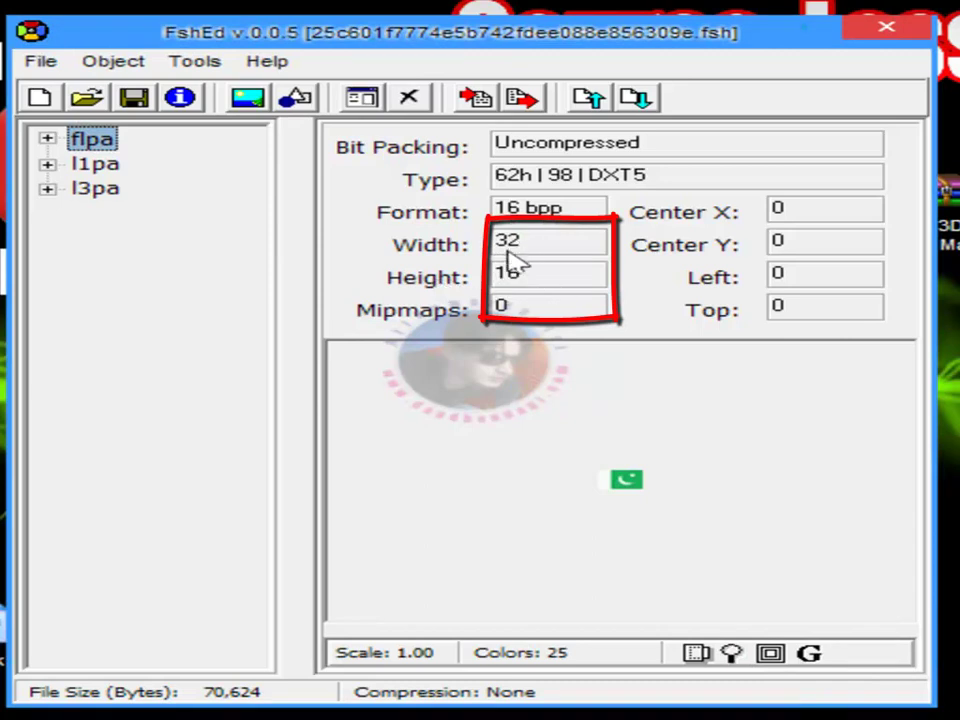
click(90, 142)
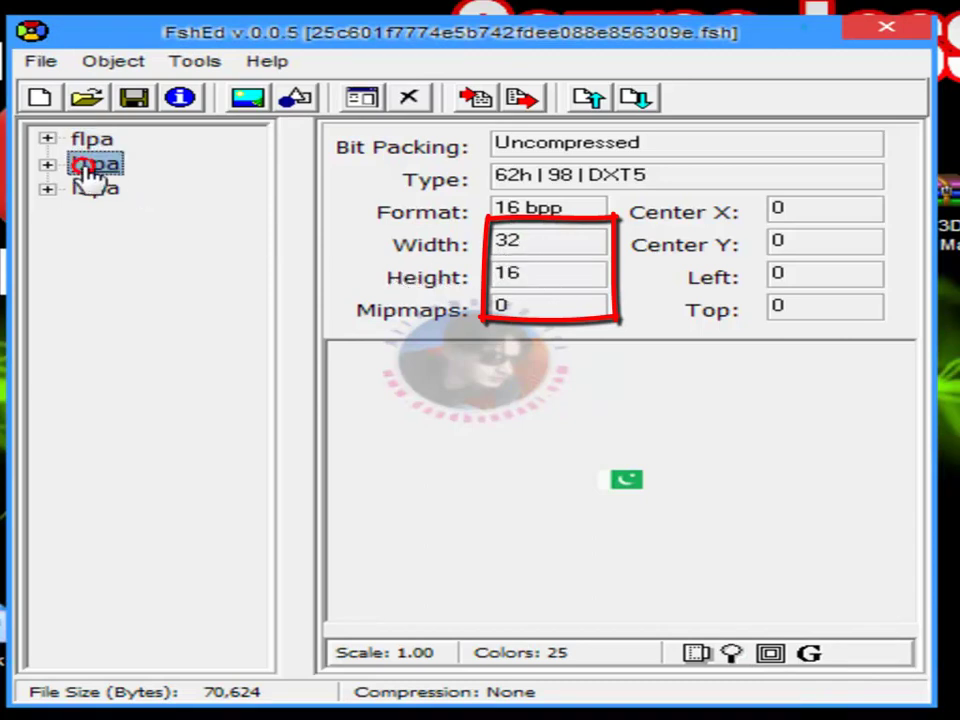
click(95, 164)
click(95, 188)
click(92, 140)
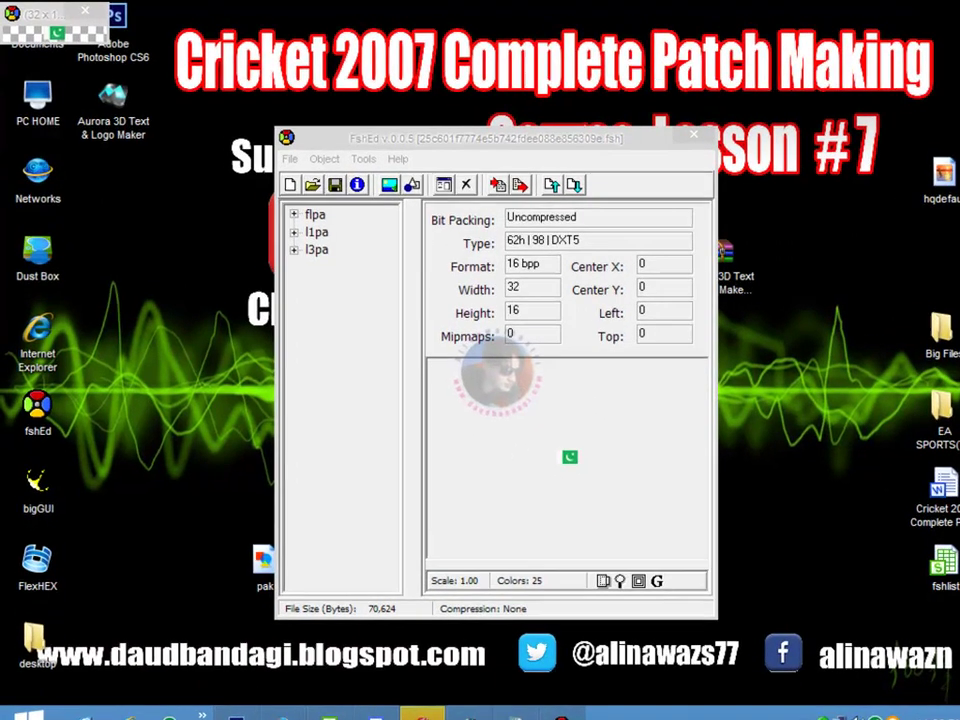
click(562, 688)
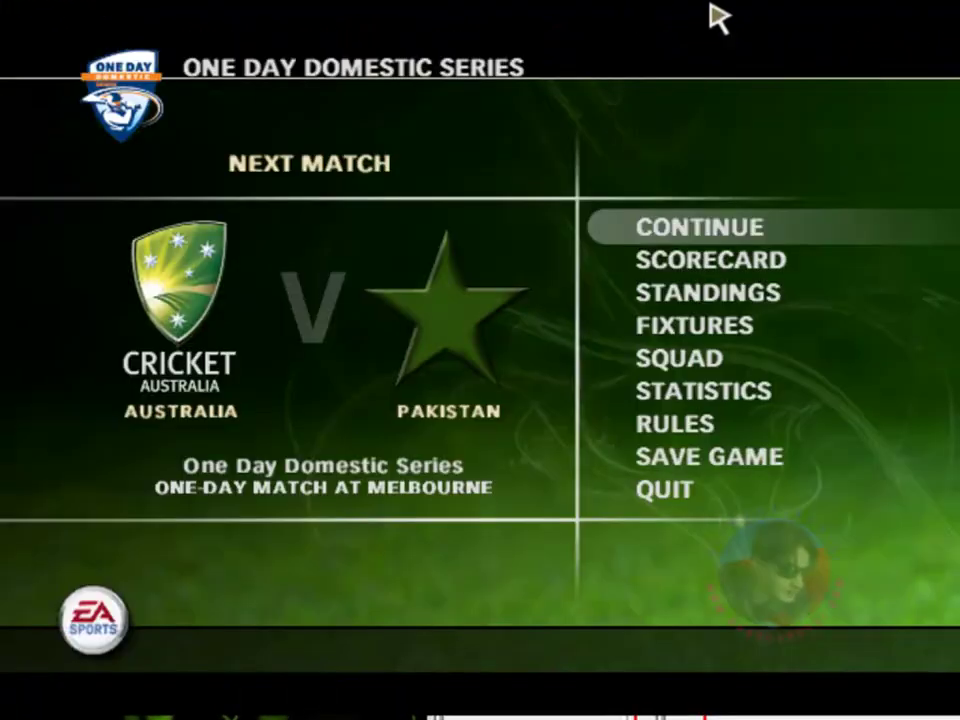
click(720, 328)
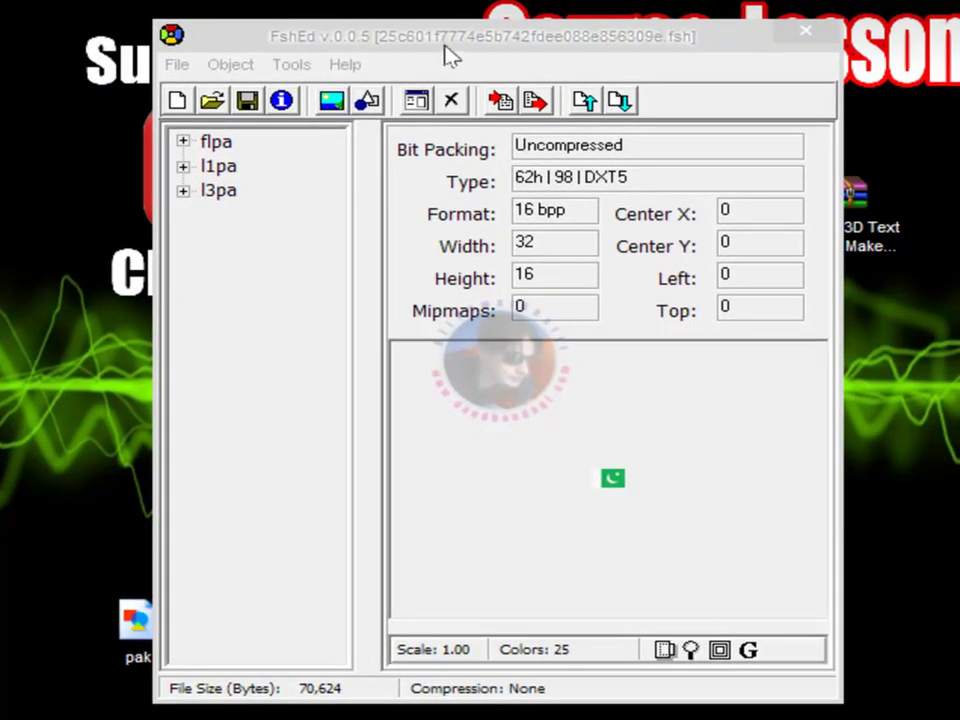
Compare the width and height of the l1pa and l3pa star logos.
drag(447, 48, 495, 46)
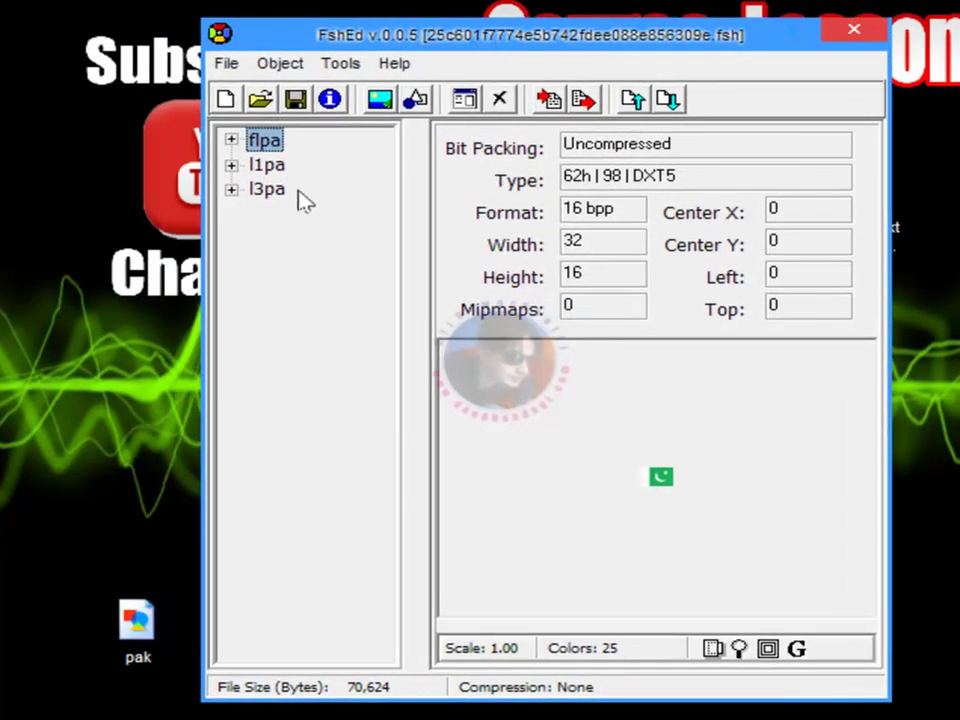
click(268, 166)
click(266, 190)
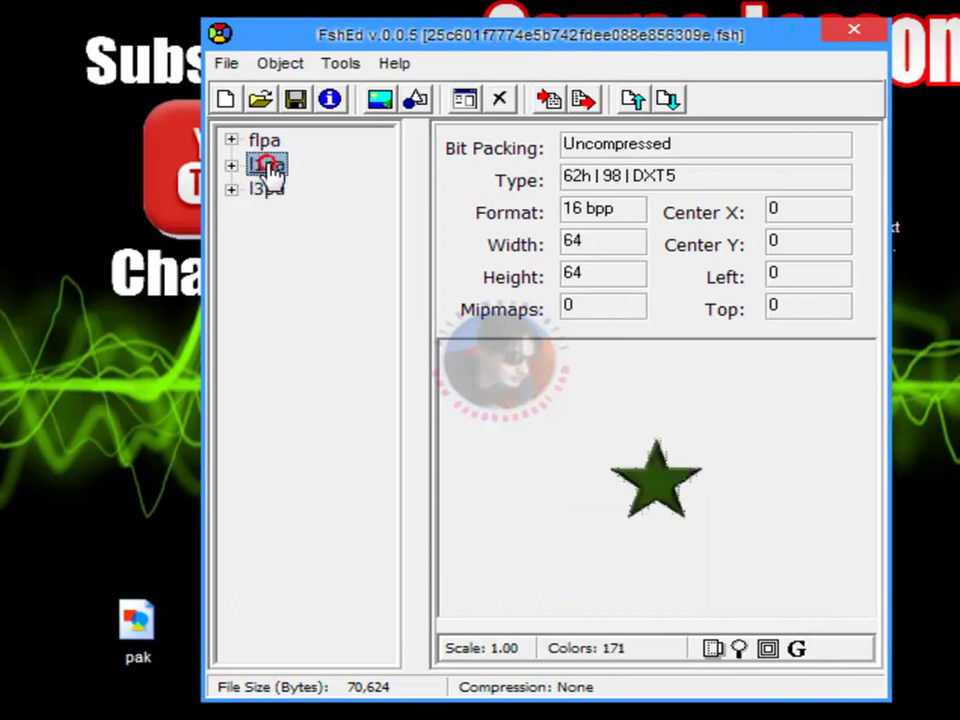
click(267, 166)
click(266, 190)
click(267, 166)
click(266, 190)
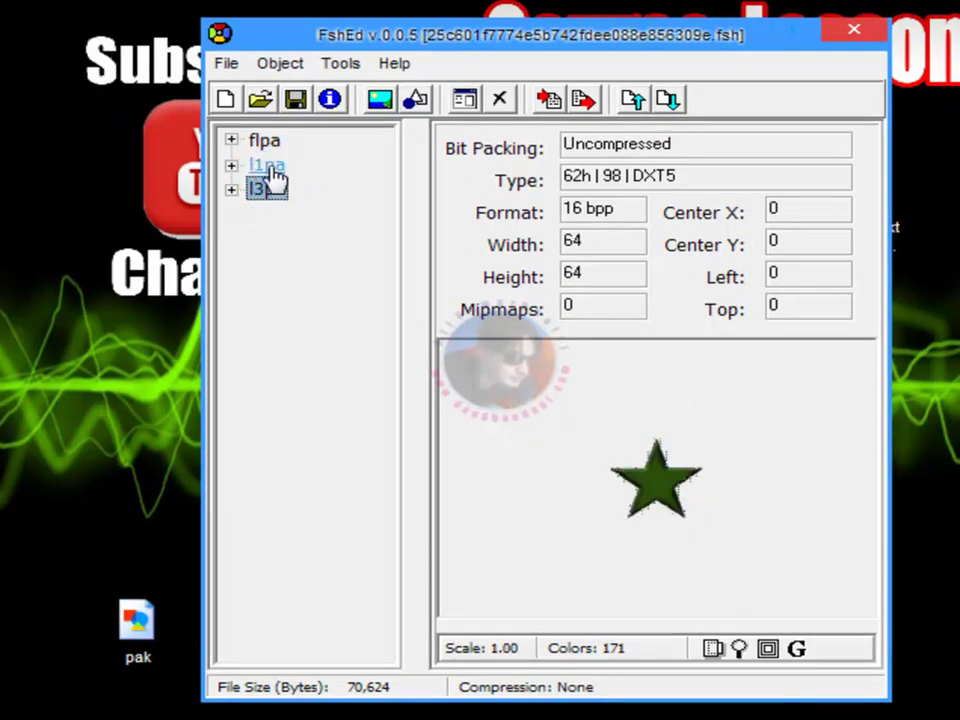
click(267, 166)
click(266, 190)
click(267, 166)
click(268, 190)
click(267, 166)
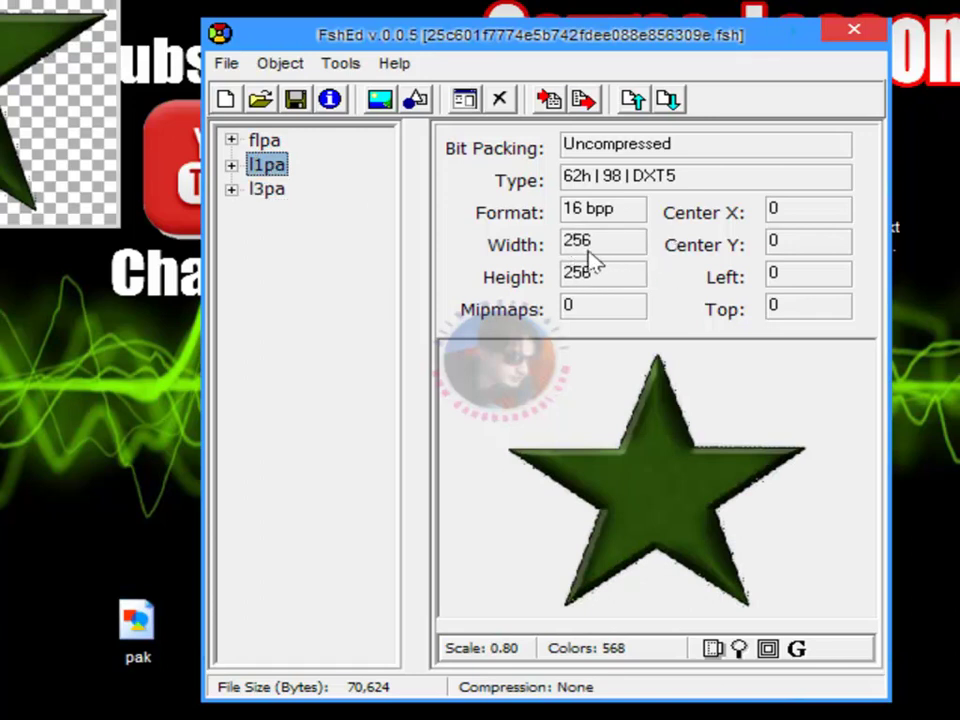
click(266, 190)
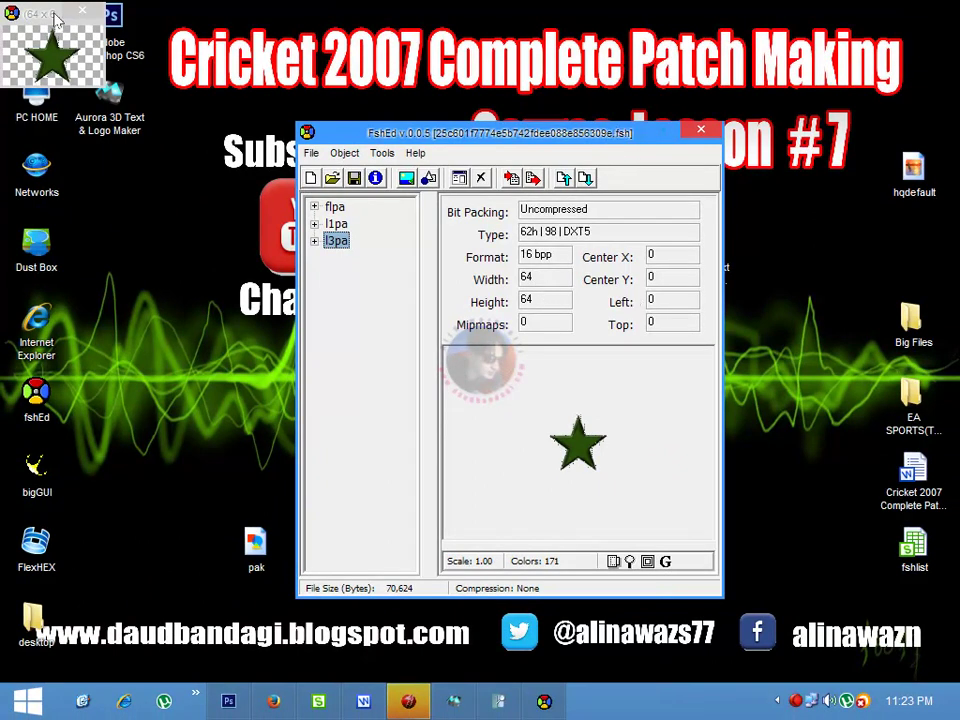
Move the l3pa preview window beside the editor, then close the preview and FshEd.
drag(55, 30, 212, 285)
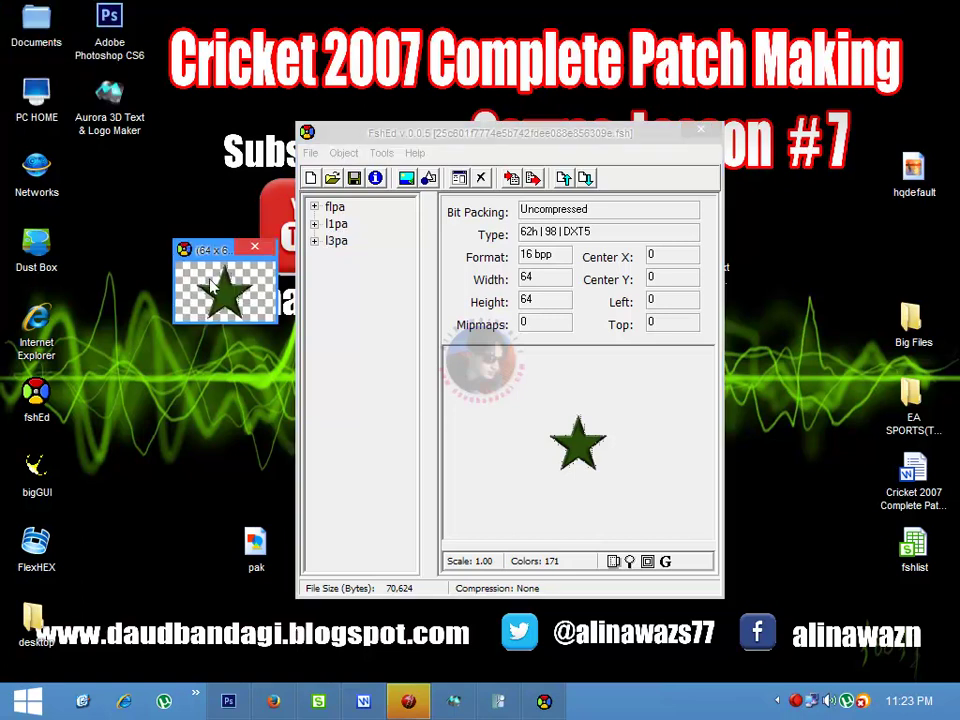
click(264, 248)
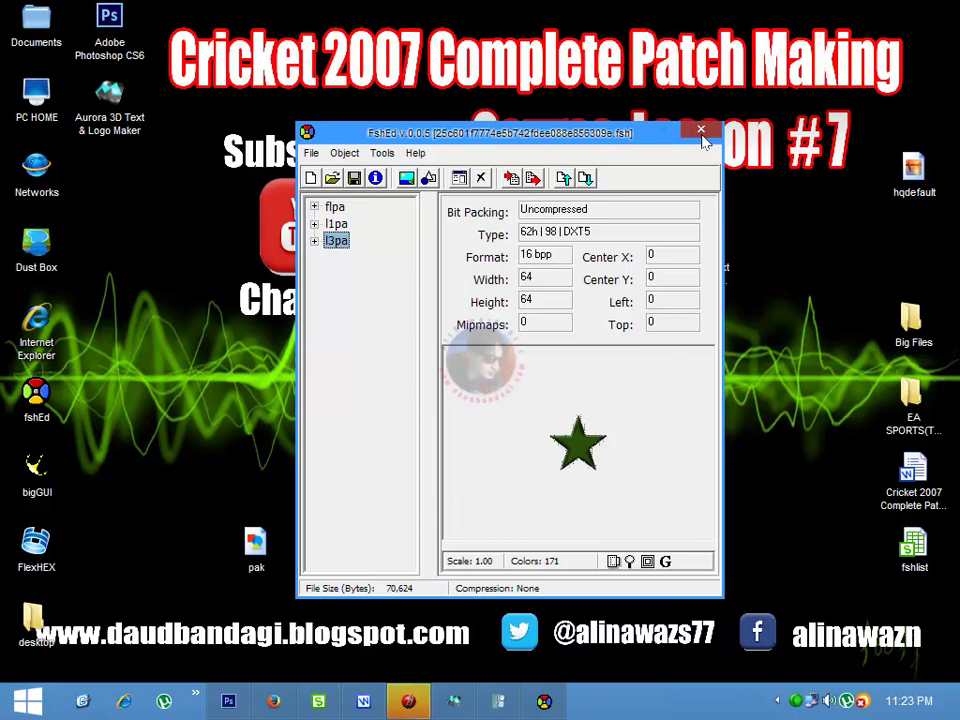
click(702, 132)
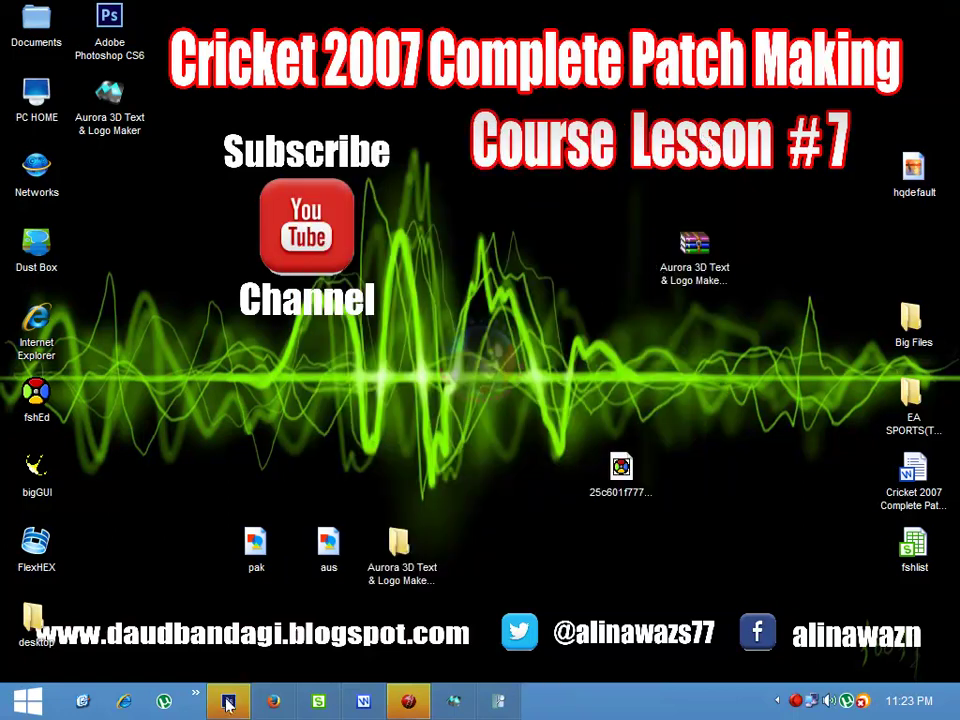
Open the pak image from the desktop in Photoshop and show its layers.
mouse_move(229, 706)
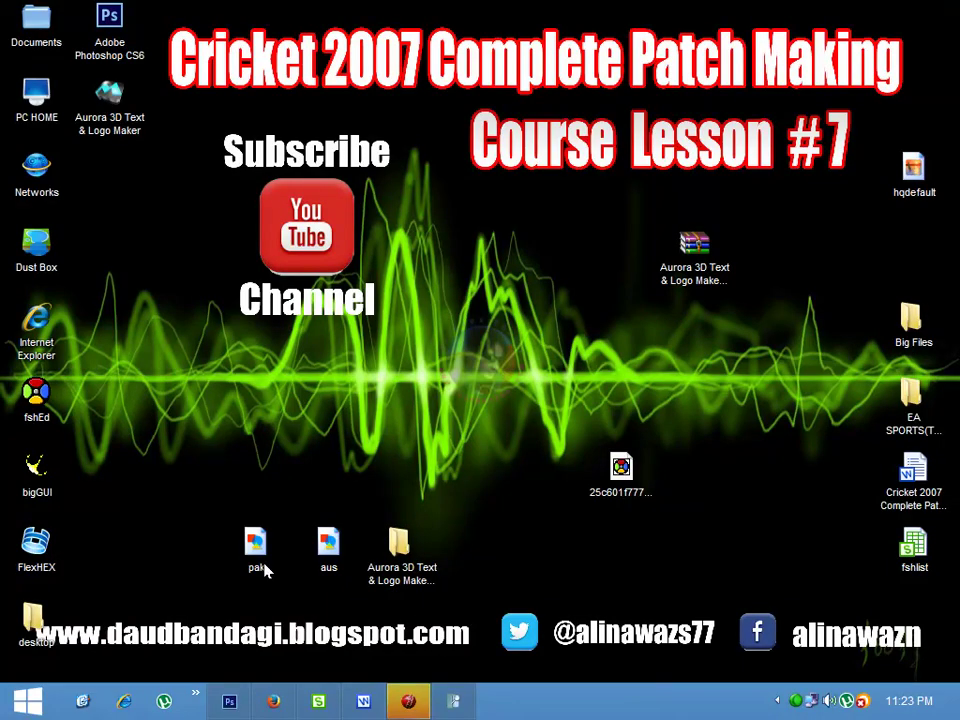
drag(258, 552, 408, 328)
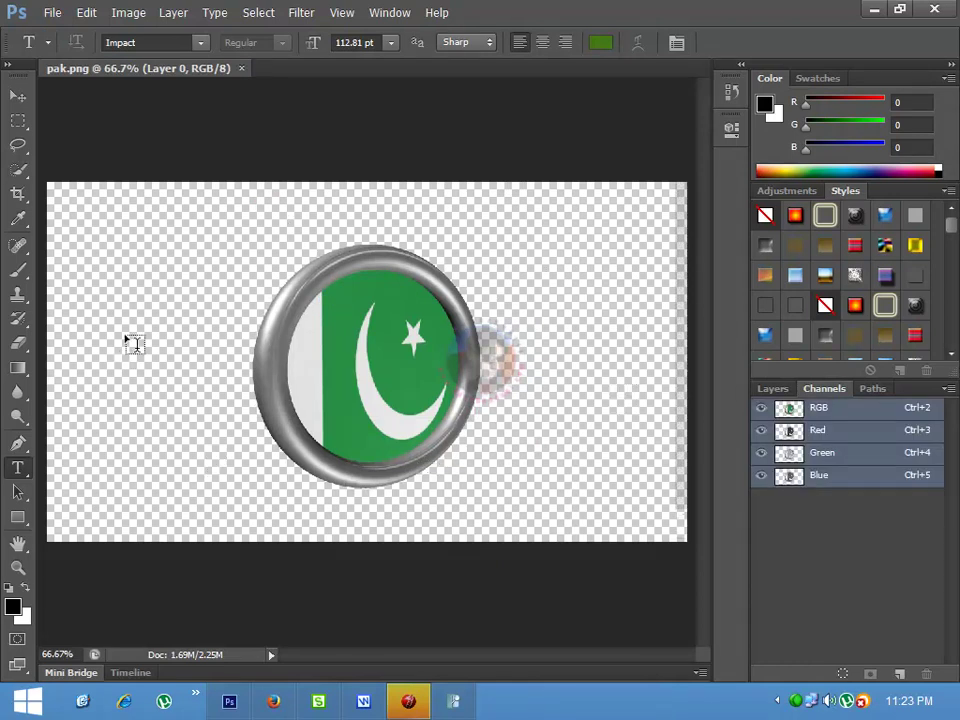
click(773, 389)
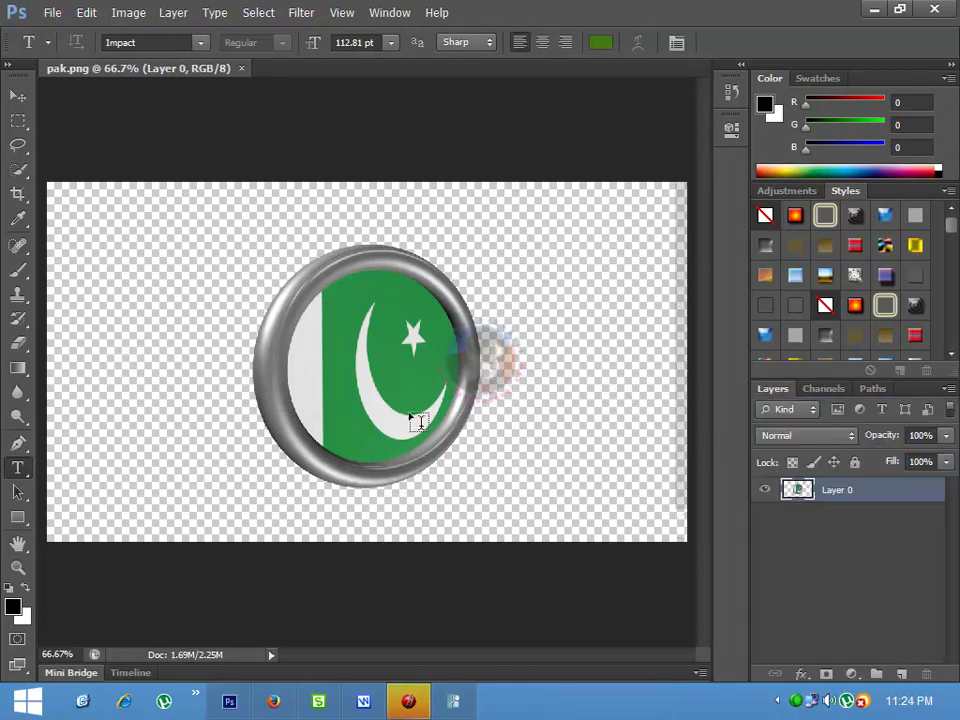
Create a new document 256 pixels wide and 256 pixels high.
click(48, 18)
click(62, 31)
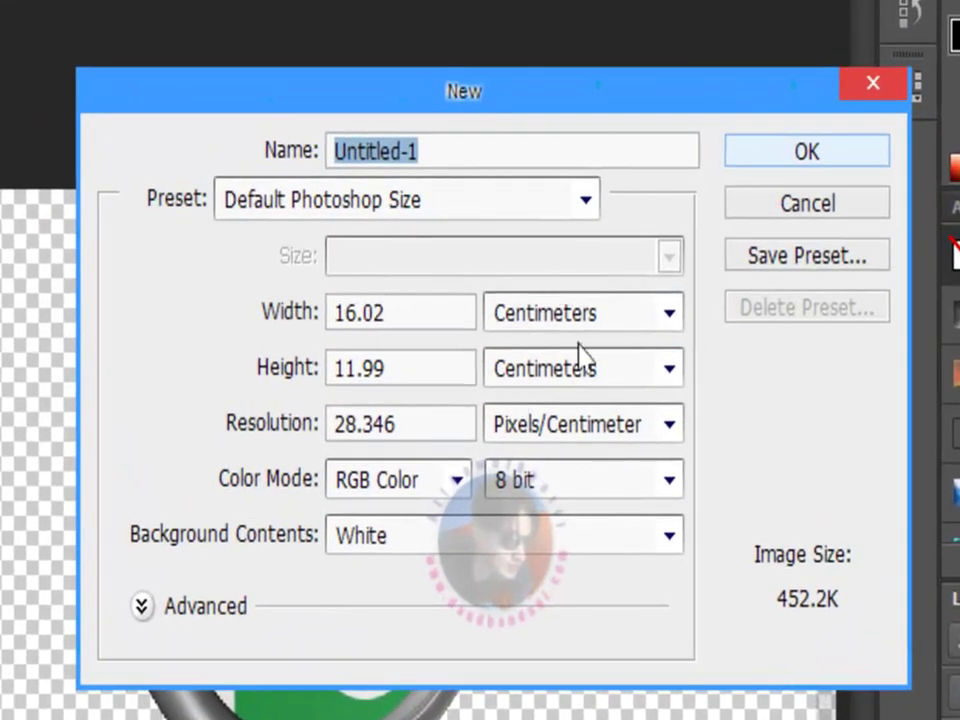
click(669, 313)
click(617, 346)
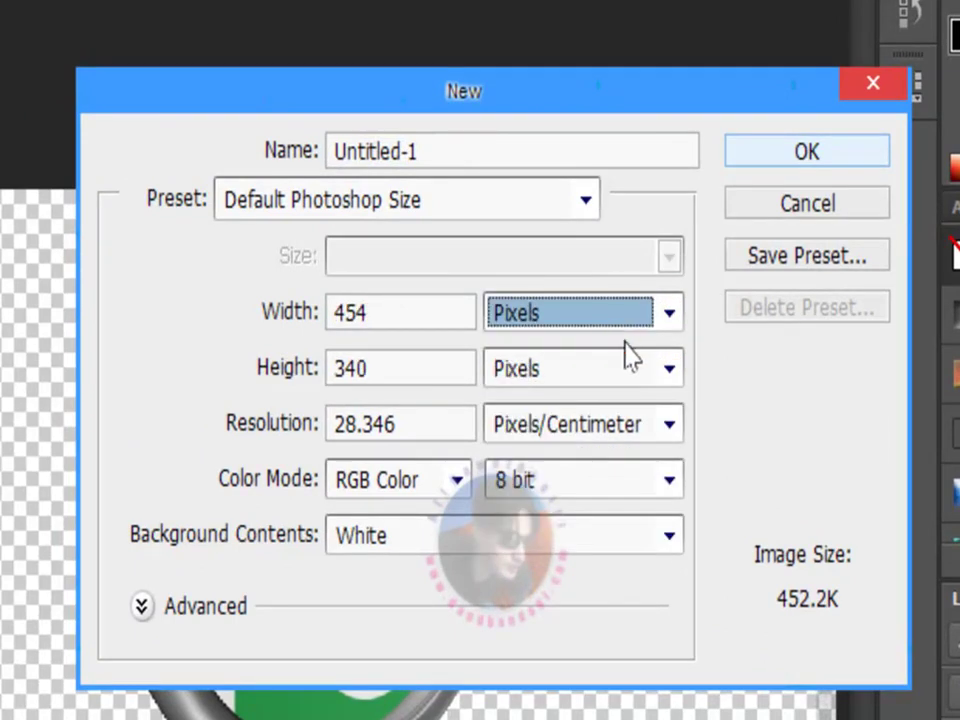
double_click(425, 315)
text(256)
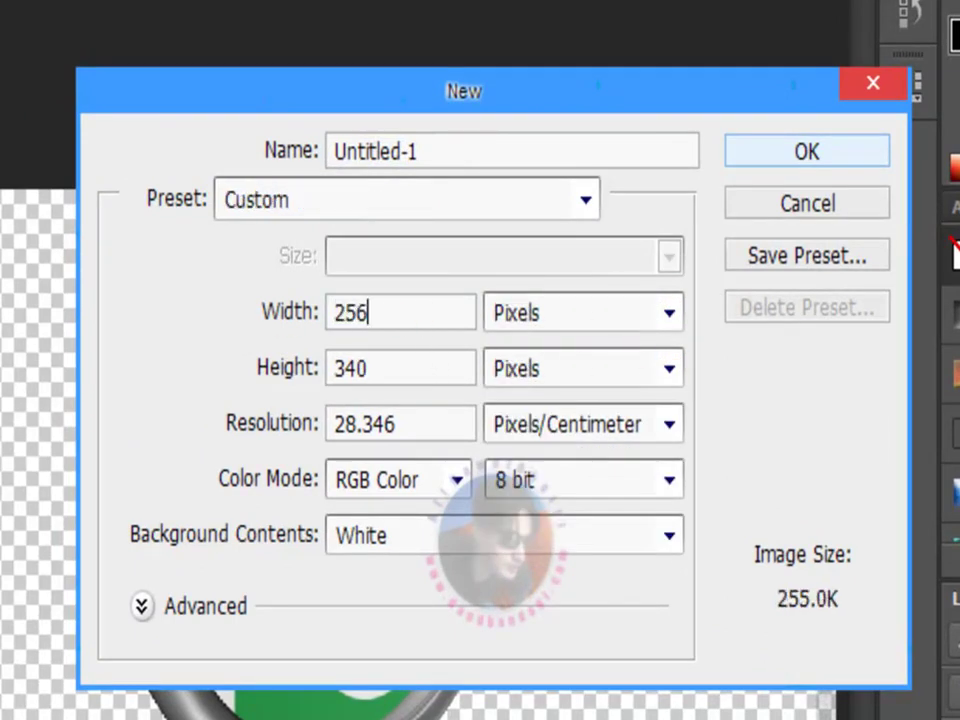
key(Tab)
text(25)
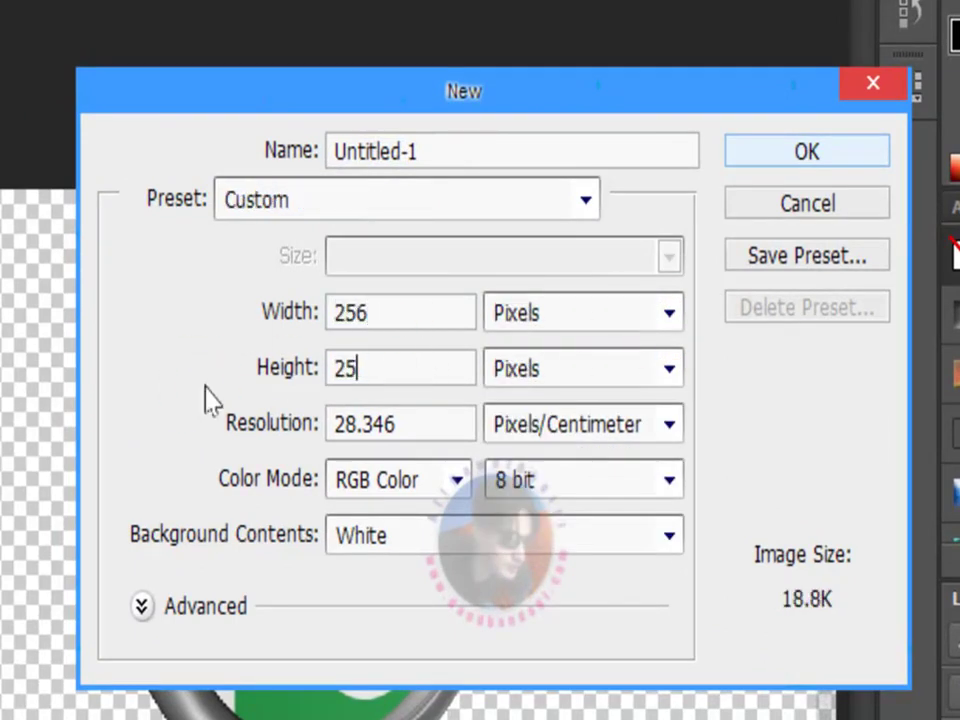
text(6)
click(827, 155)
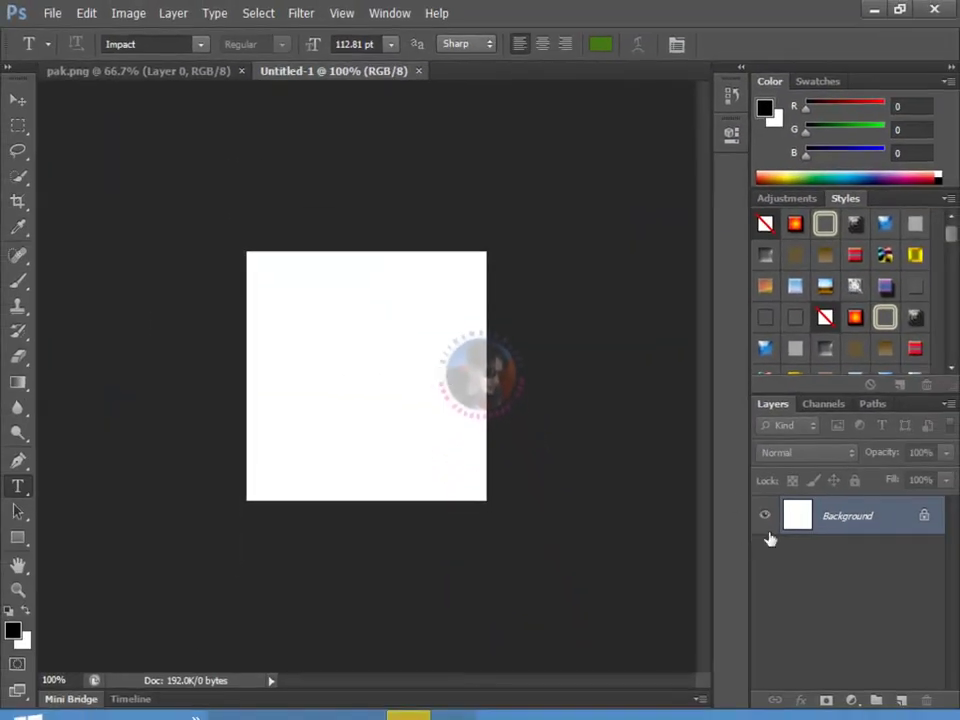
Convert the new 256-pixel document's background into a regular layer and delete its white fill to leave it transparent.
double_click(905, 520)
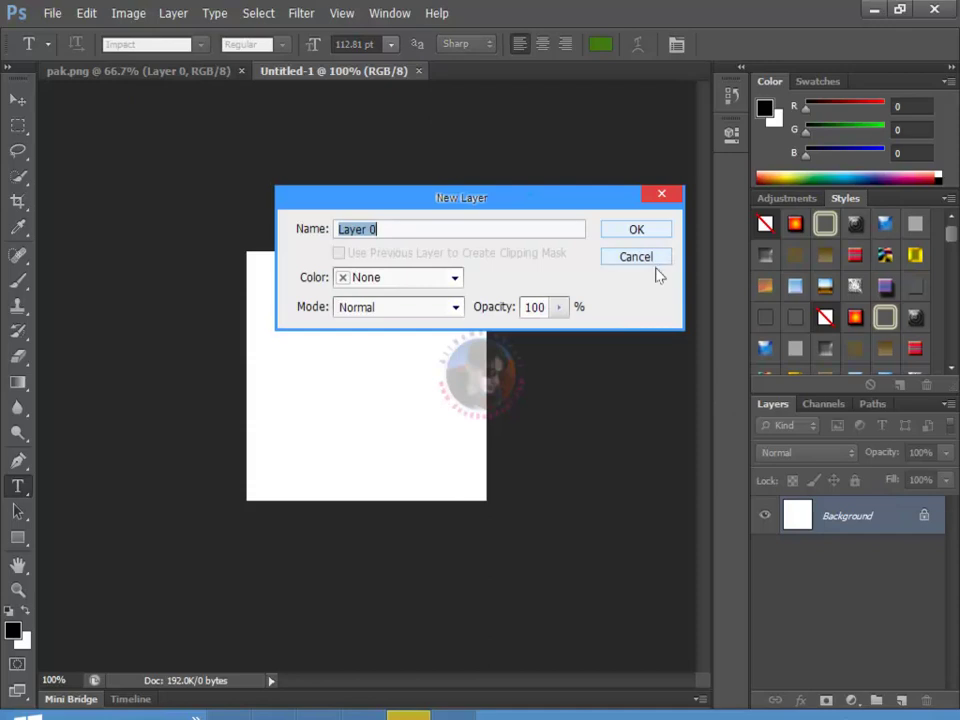
click(664, 240)
key(ctrl+a)
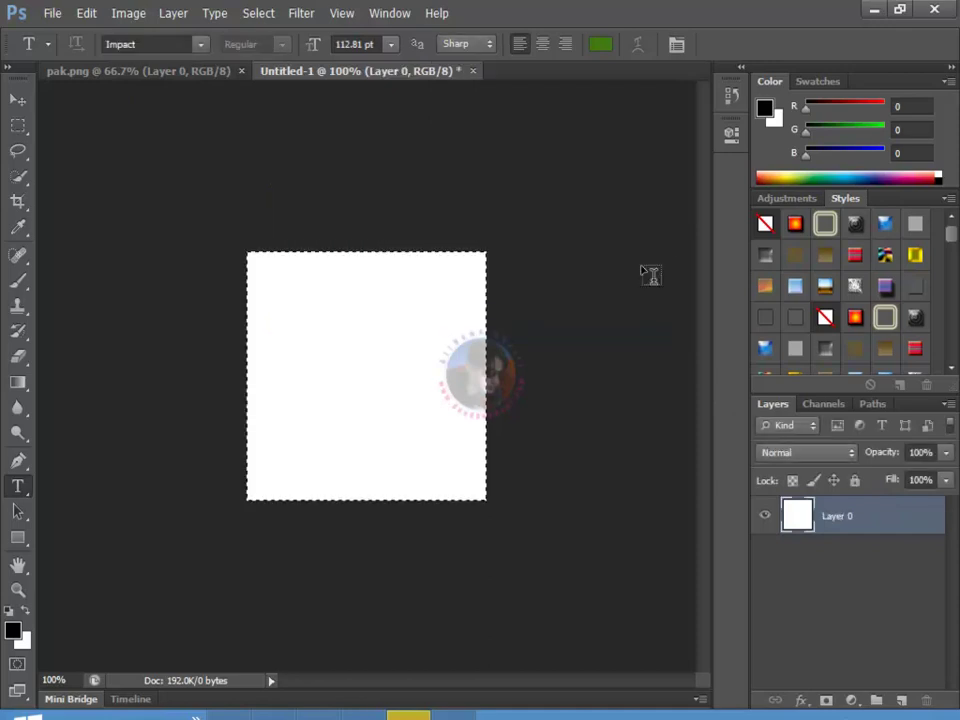
key(Delete)
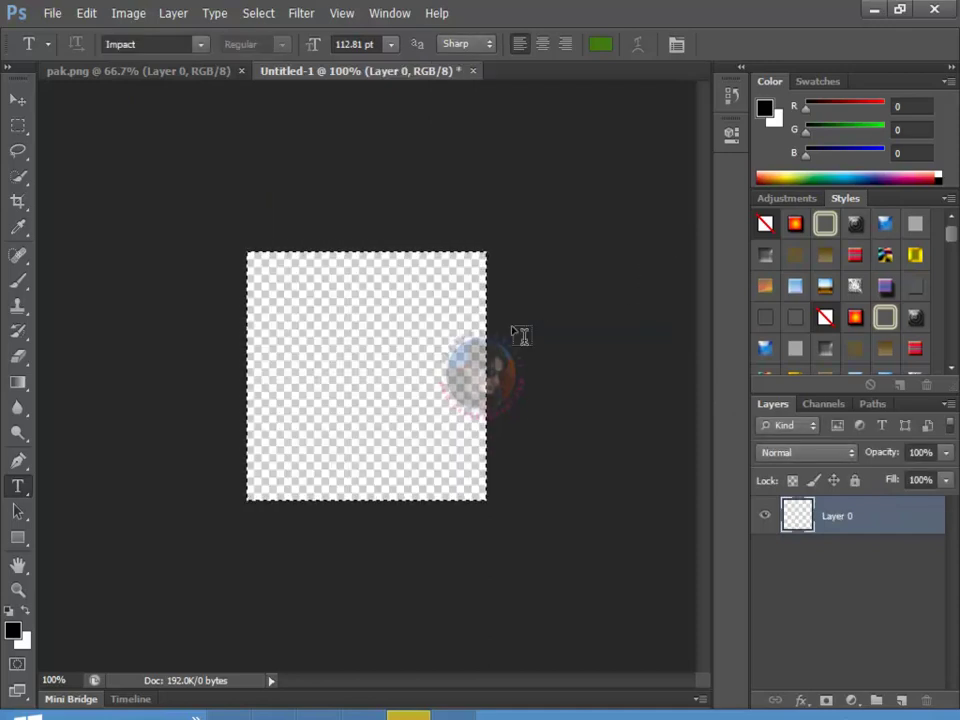
Select the flag logo in pak.png with a rectangular marquee and copy it into the blank 256-pixel document.
click(172, 72)
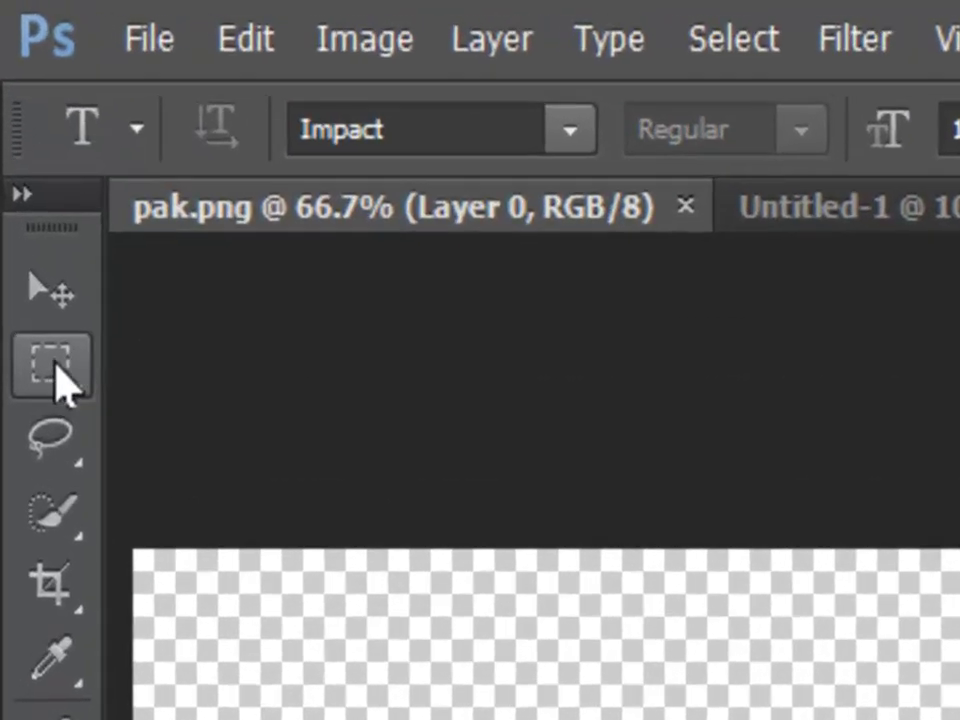
click(18, 125)
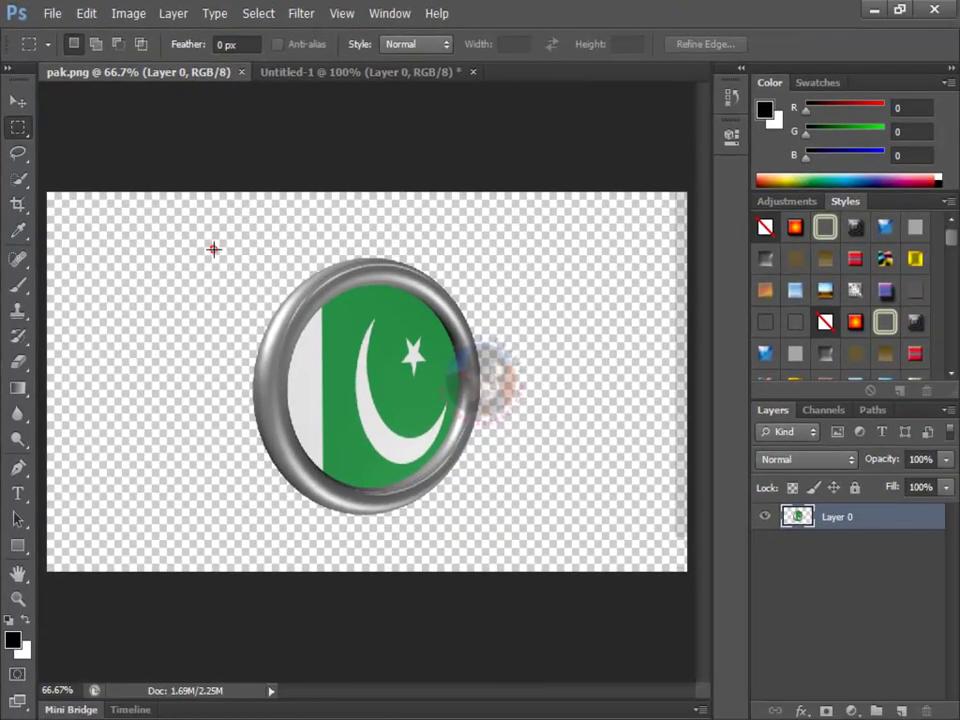
drag(211, 234, 517, 524)
click(19, 101)
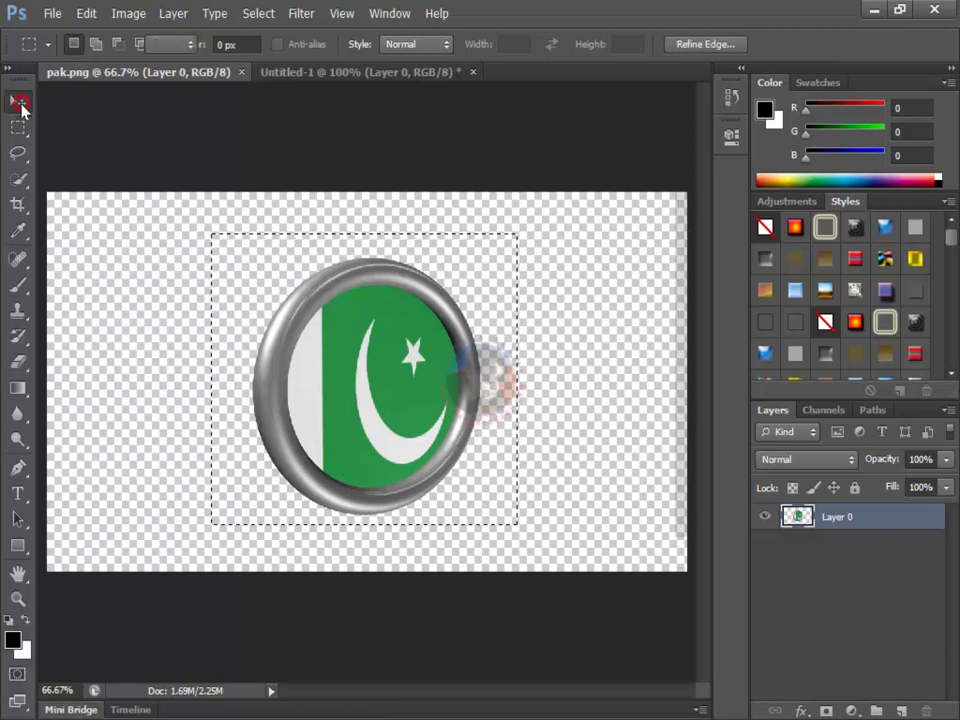
drag(273, 321, 344, 336)
Free-transform the flag logo proportionally to about 61% so it fits inside the 256-pixel canvas, and centre it.
key(ctrl+t)
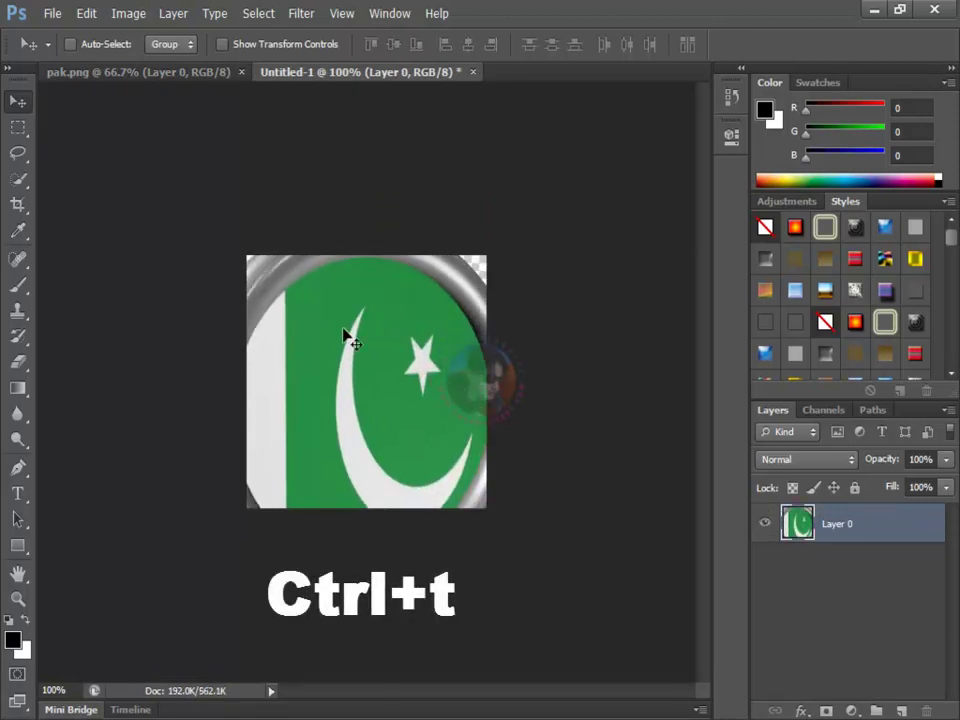
key(ctrl+t)
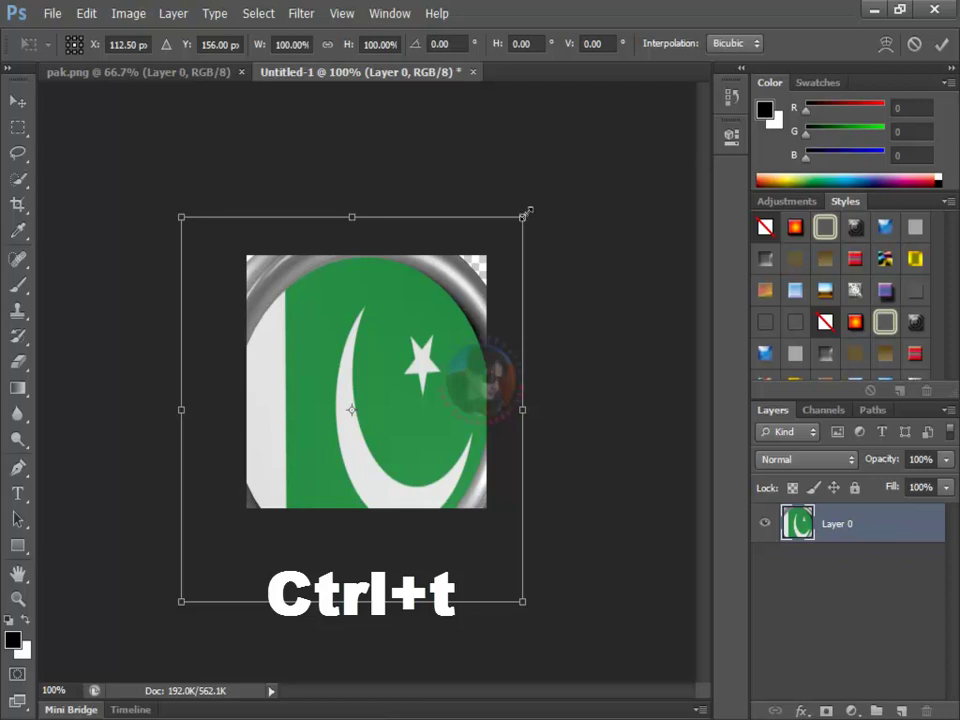
drag(524, 213, 427, 317)
drag(397, 346, 396, 311)
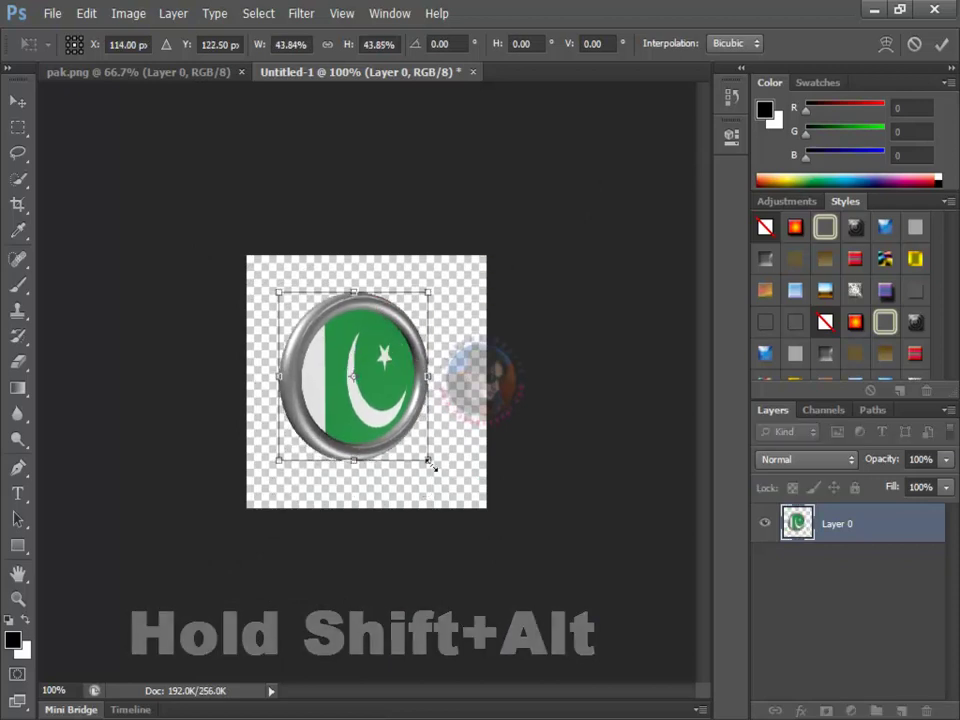
alt+shift+drag(427, 456, 439, 466)
mouse_move(405, 427)
mouse_down()
mouse_move(421, 433)
mouse_move(410, 425)
mouse_up()
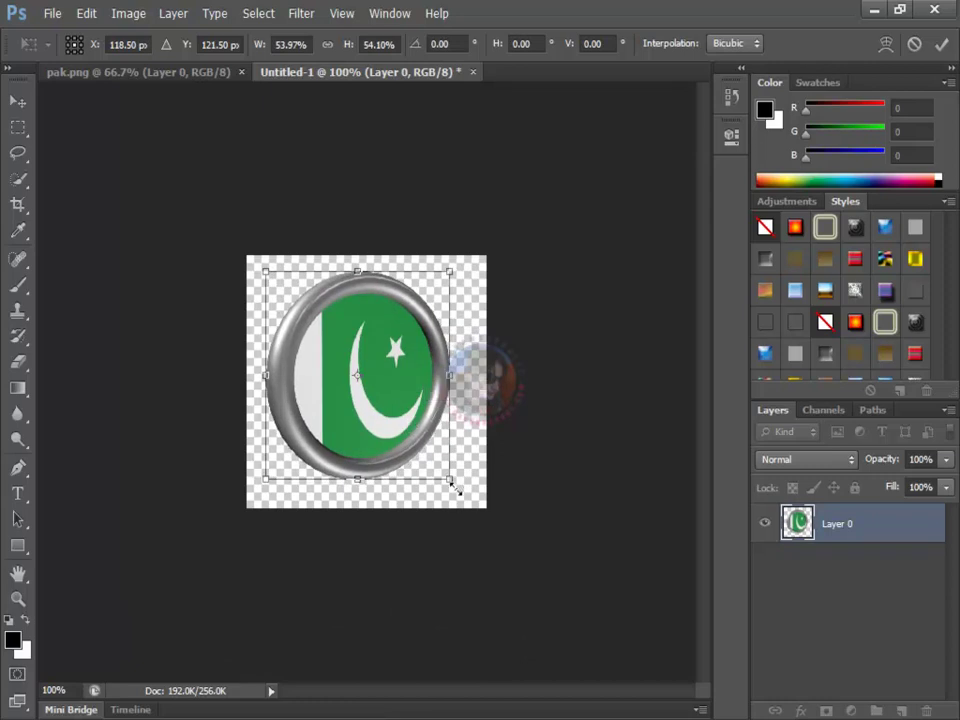
alt+shift+drag(451, 480, 461, 493)
drag(408, 427, 416, 433)
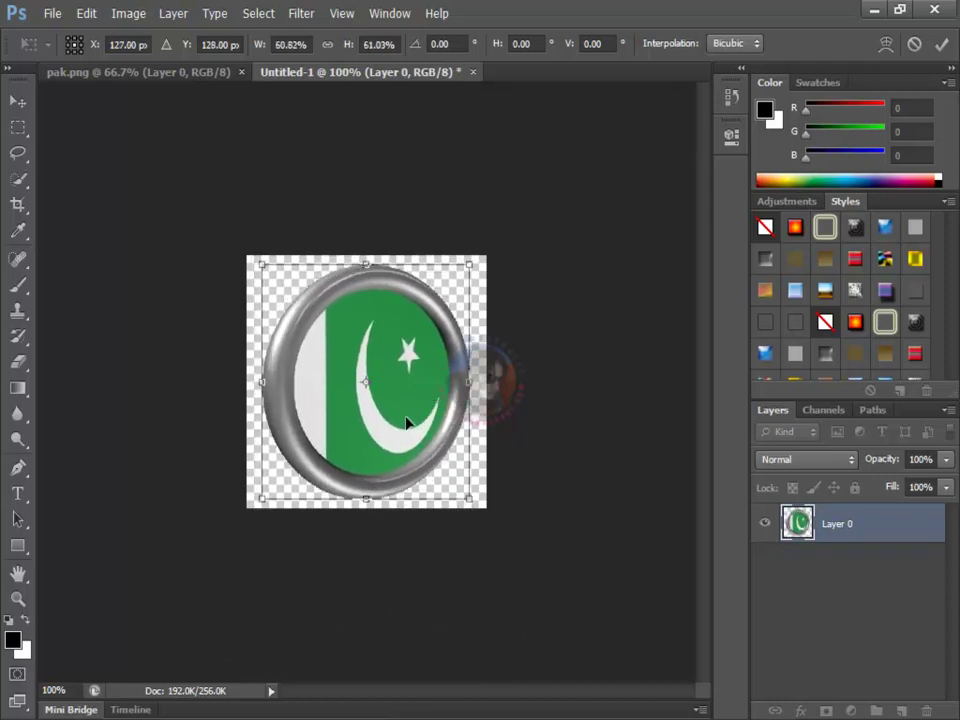
Fine-tune the flag logo's position on the canvas and apply the transform.
key(Left)
key(Up)
key(Right)
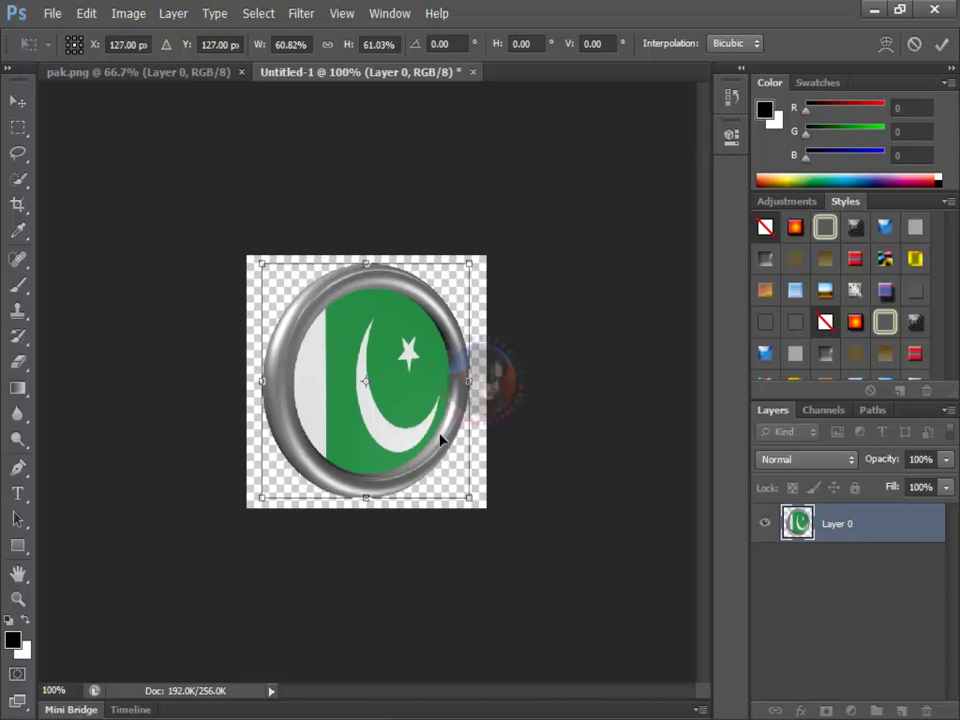
key(Down)
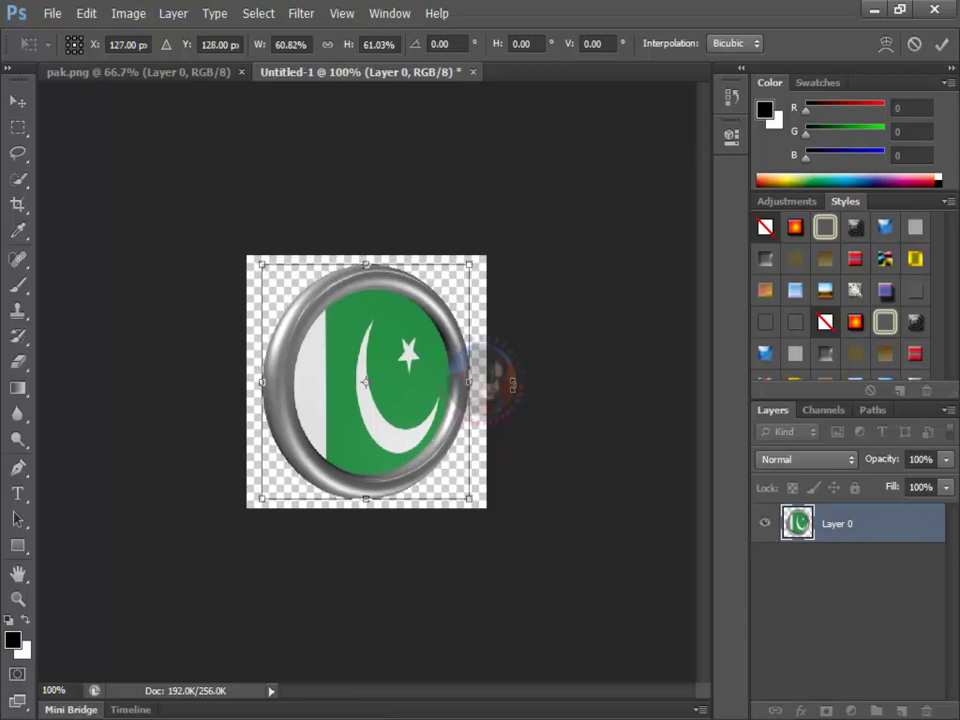
key(Return)
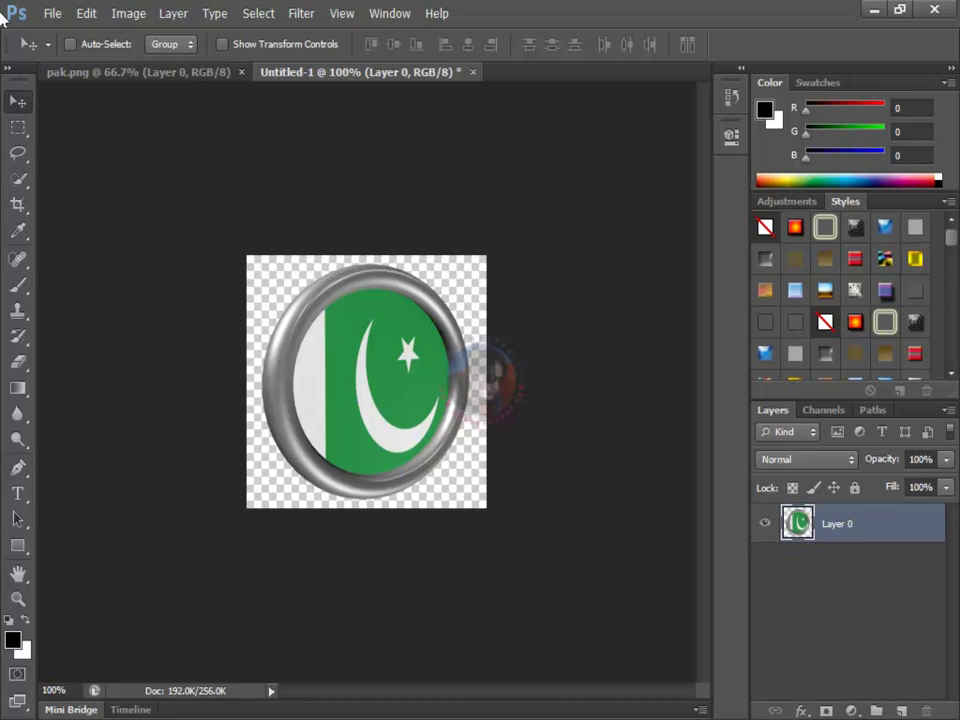
Save the logo as a PNG copy named pak256, then close the untitled document without saving its changes.
click(41, 14)
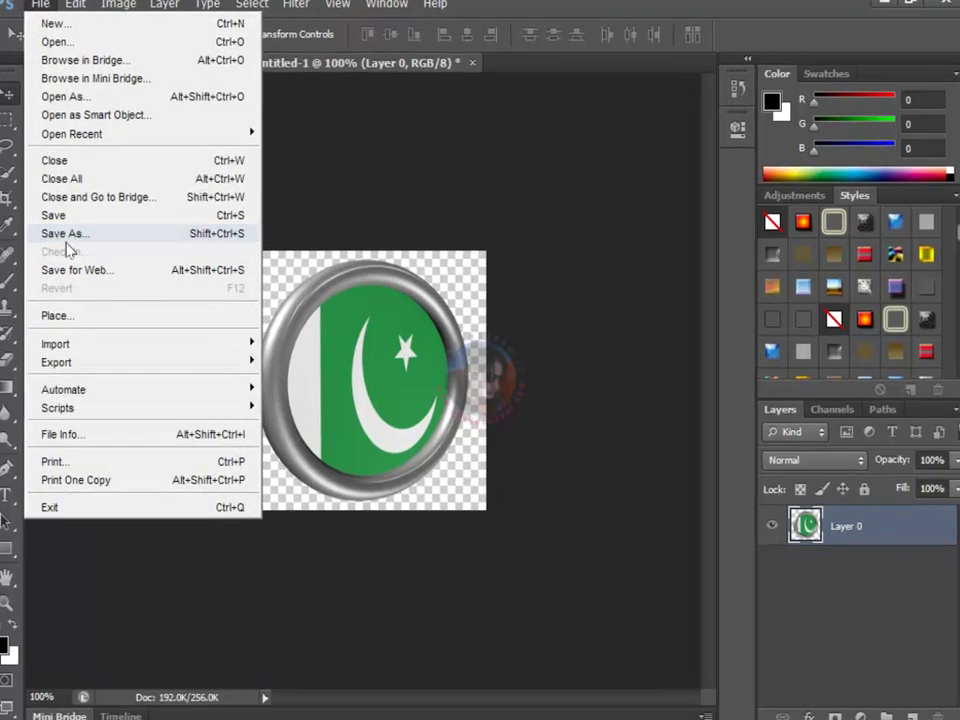
click(72, 240)
click(566, 417)
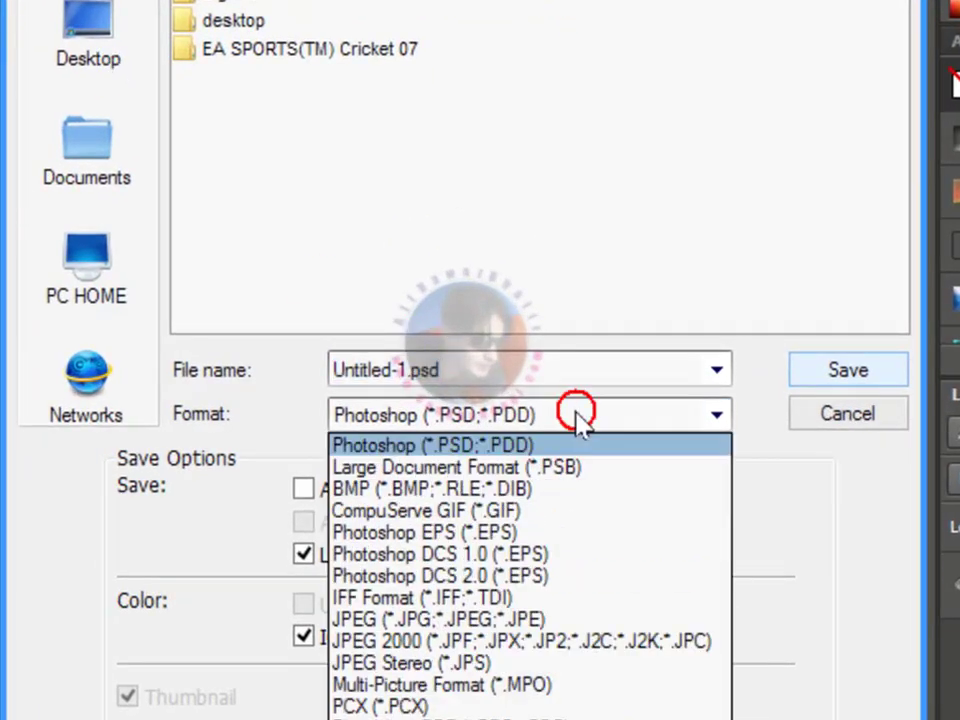
click(437, 630)
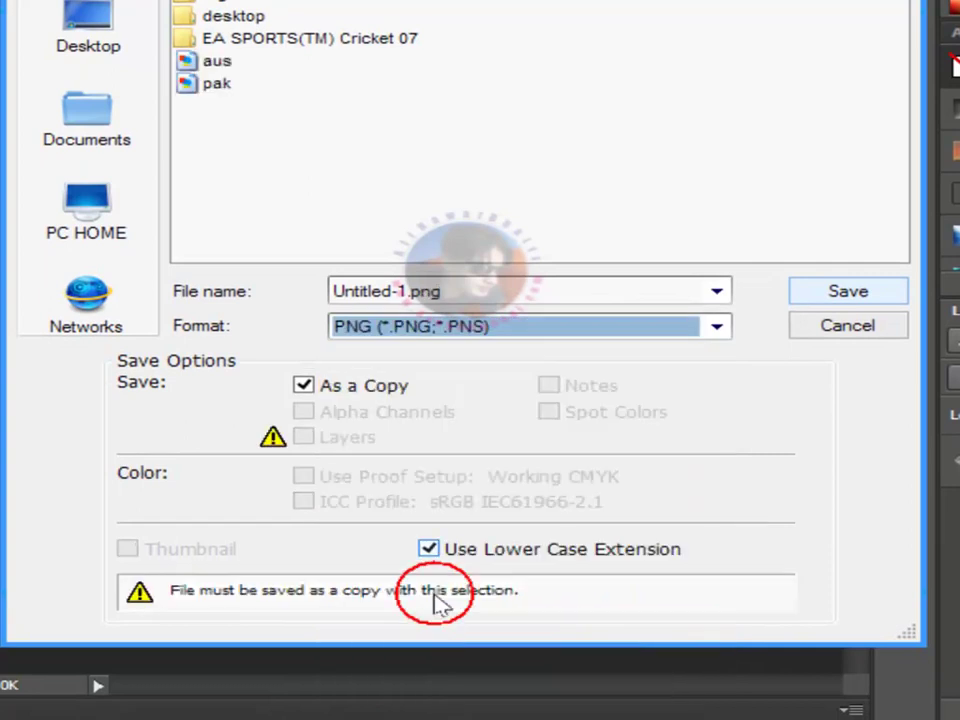
double_click(404, 293)
click(407, 291)
drag(407, 291, 155, 305)
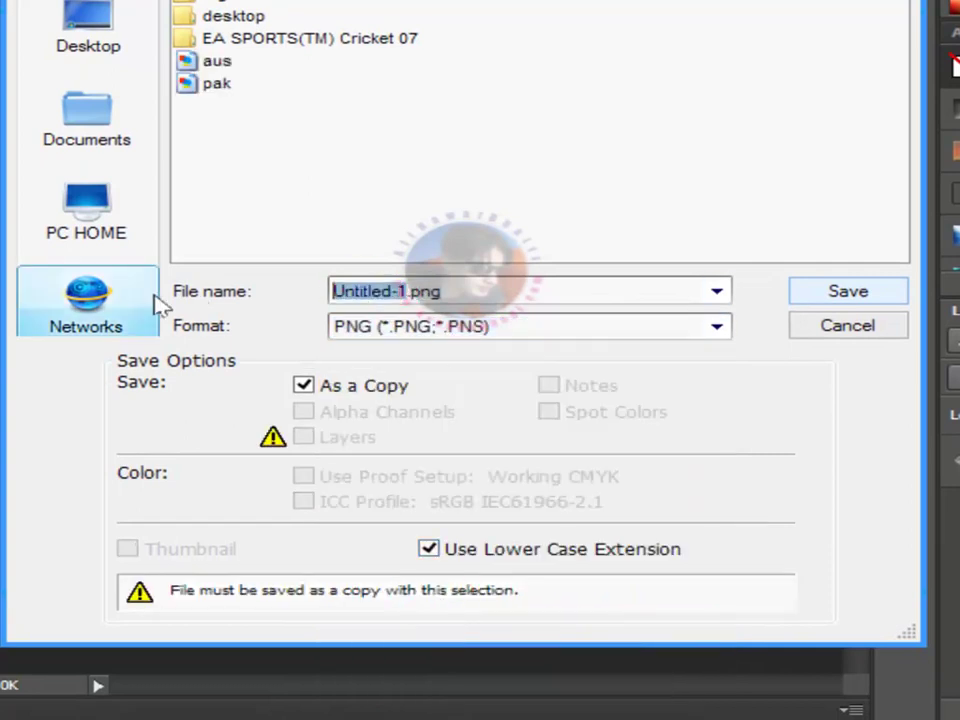
text(pak256)
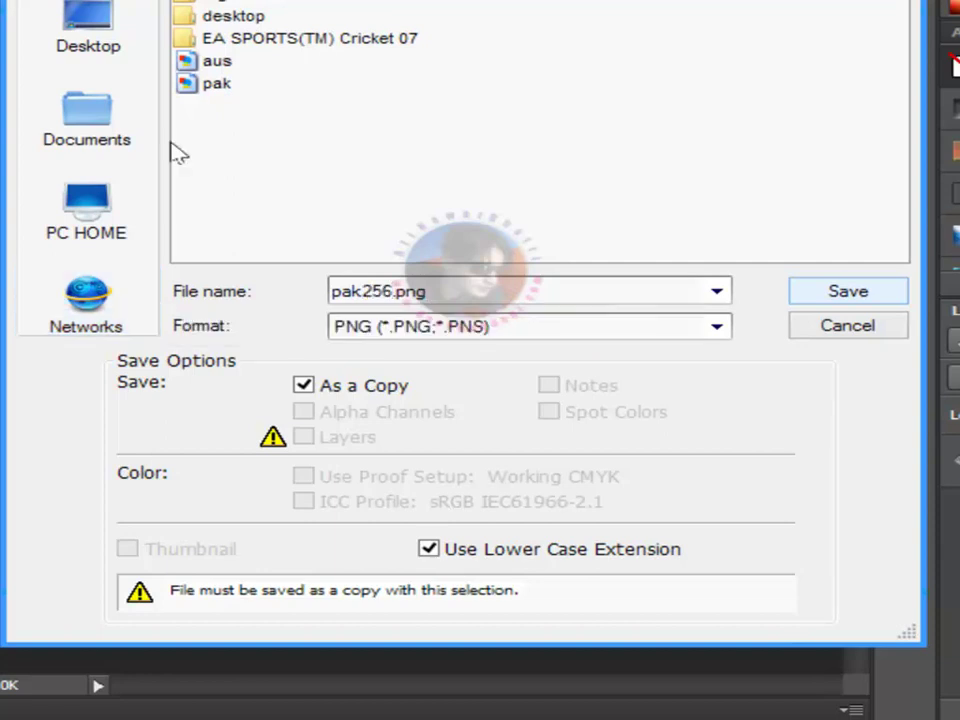
click(845, 291)
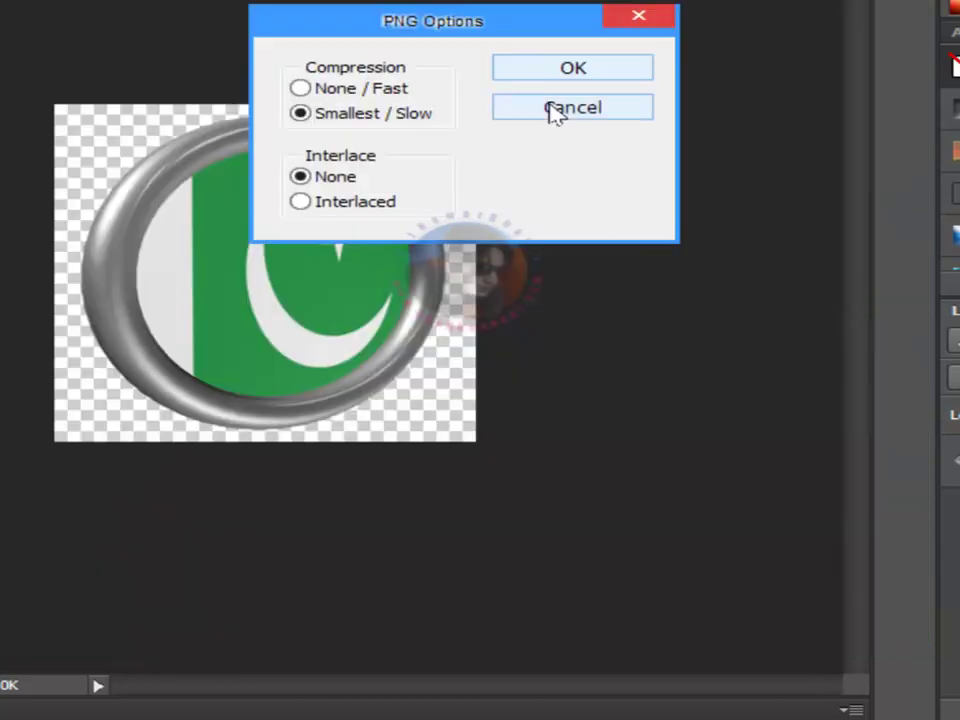
click(572, 65)
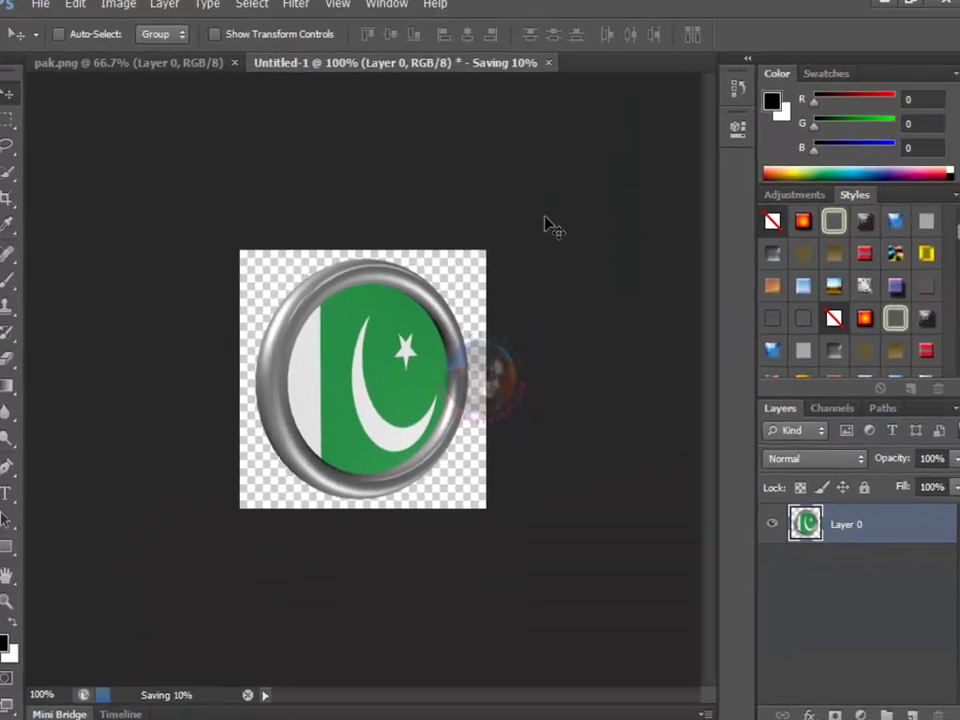
click(472, 73)
click(506, 295)
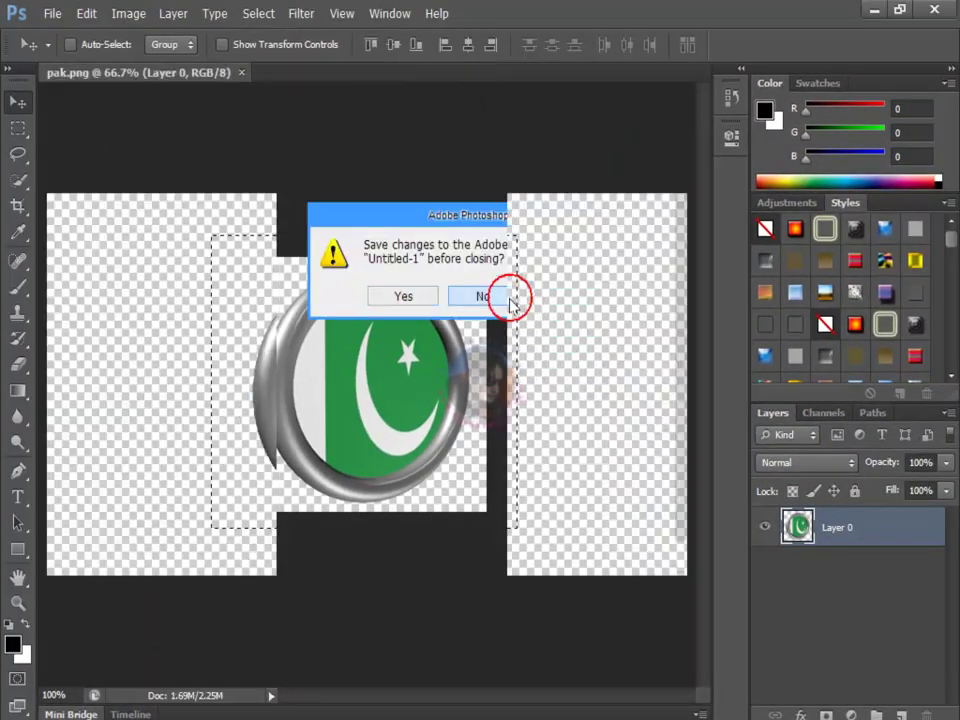
Create a new document 64 pixels wide and 64 pixels high.
click(50, 13)
click(47, 34)
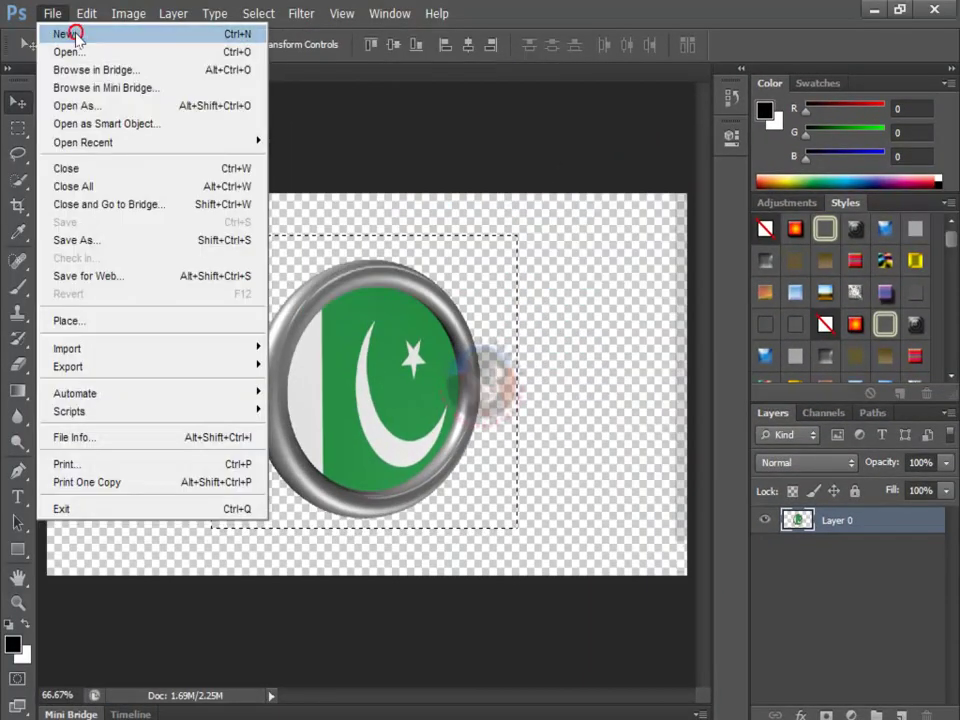
click(317, 274)
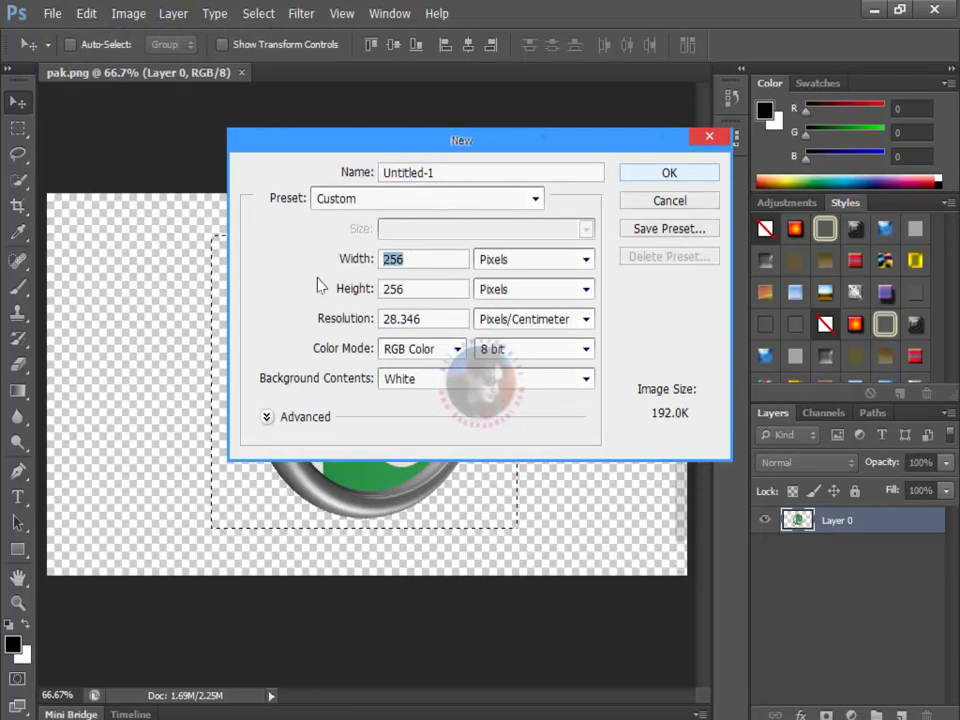
text(64)
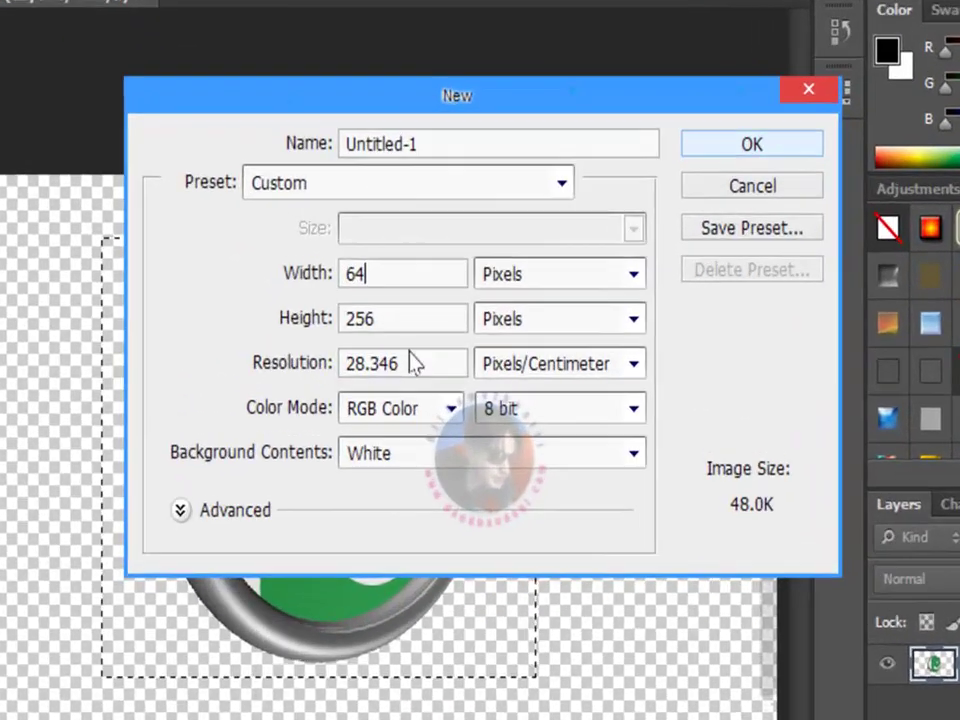
click(238, 318)
text(64)
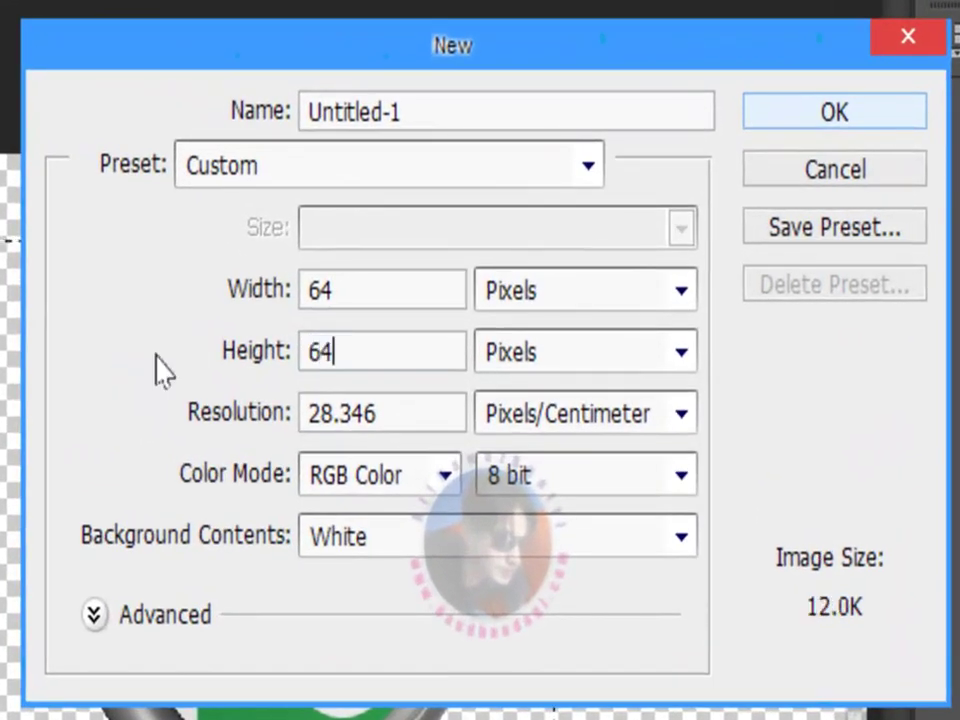
click(770, 145)
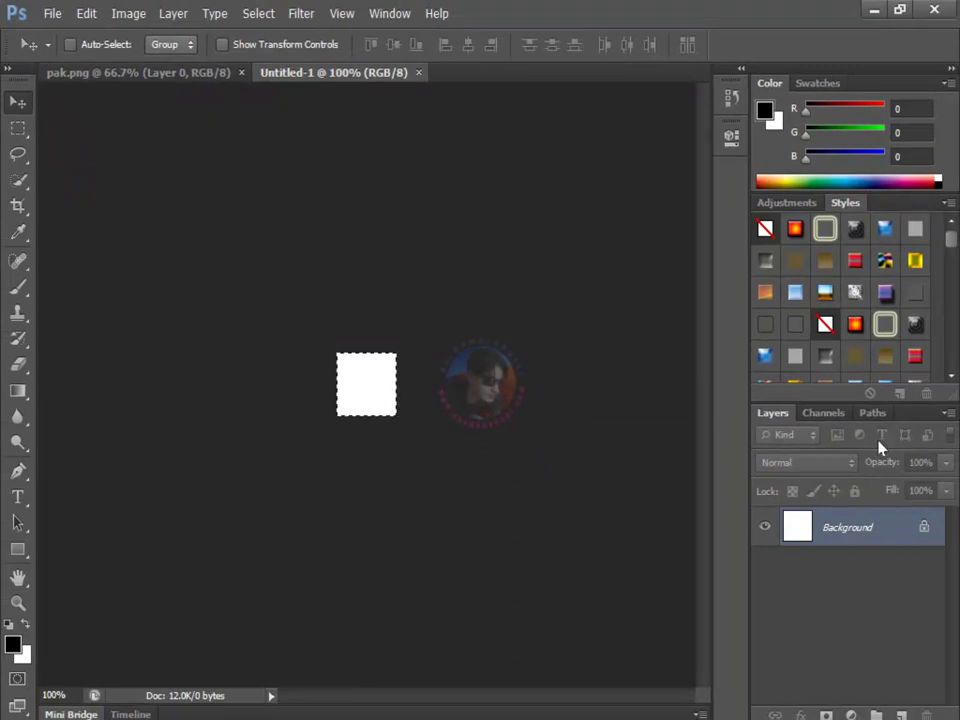
Unlock the 64-pixel document's background layer and clear its white fill to transparency.
double_click(917, 523)
click(660, 240)
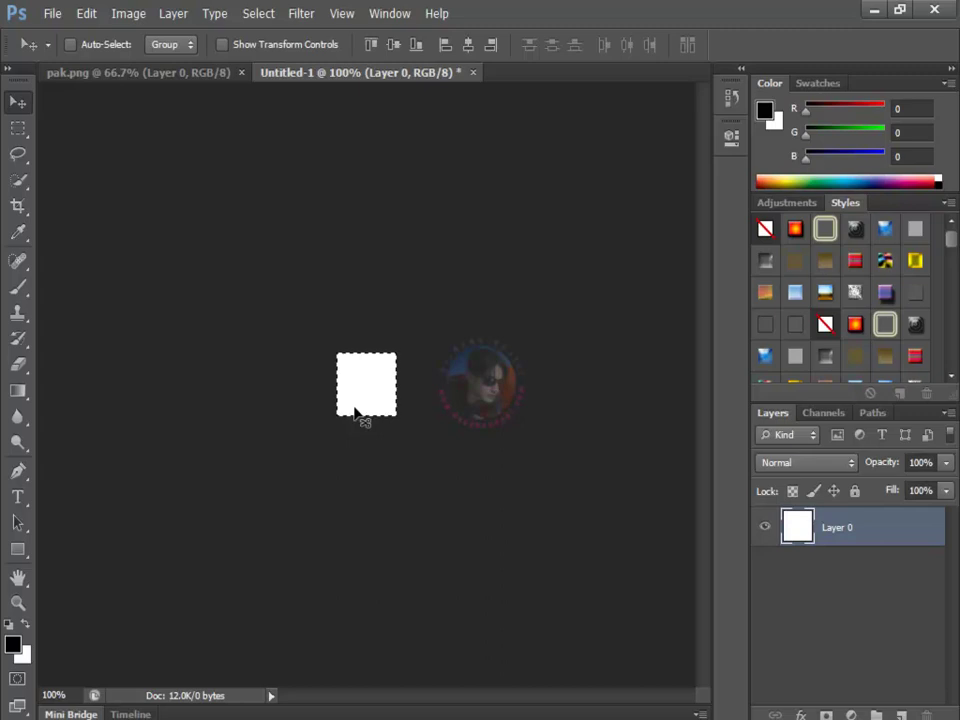
key(Delete)
Copy the selected flag logo from pak.png into the 64-pixel document, scale it to about 15% and centre it.
click(179, 73)
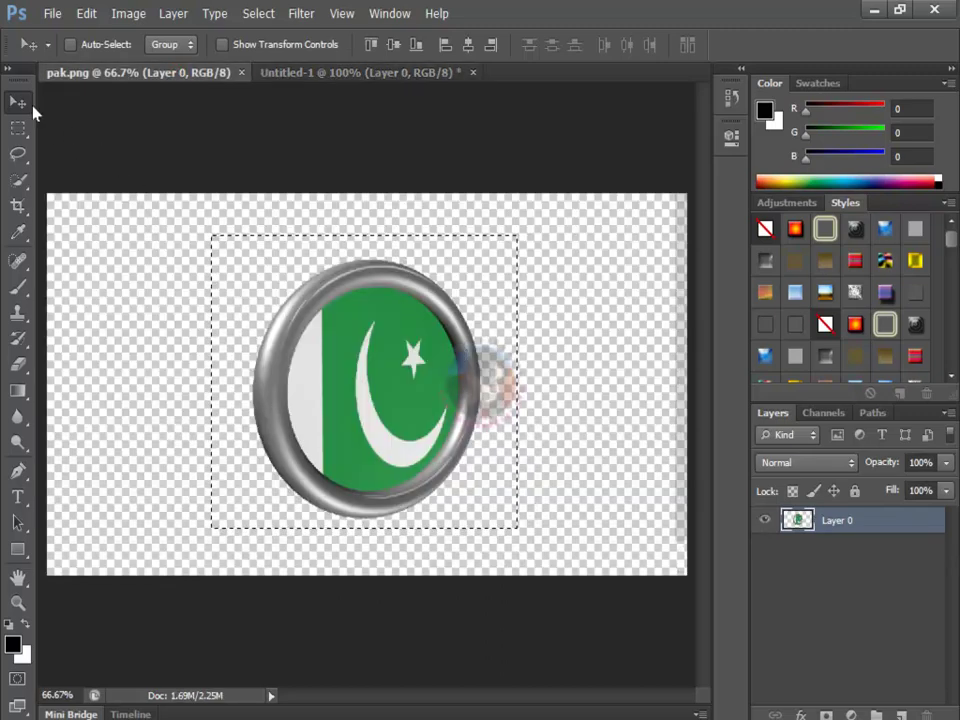
drag(375, 326, 340, 381)
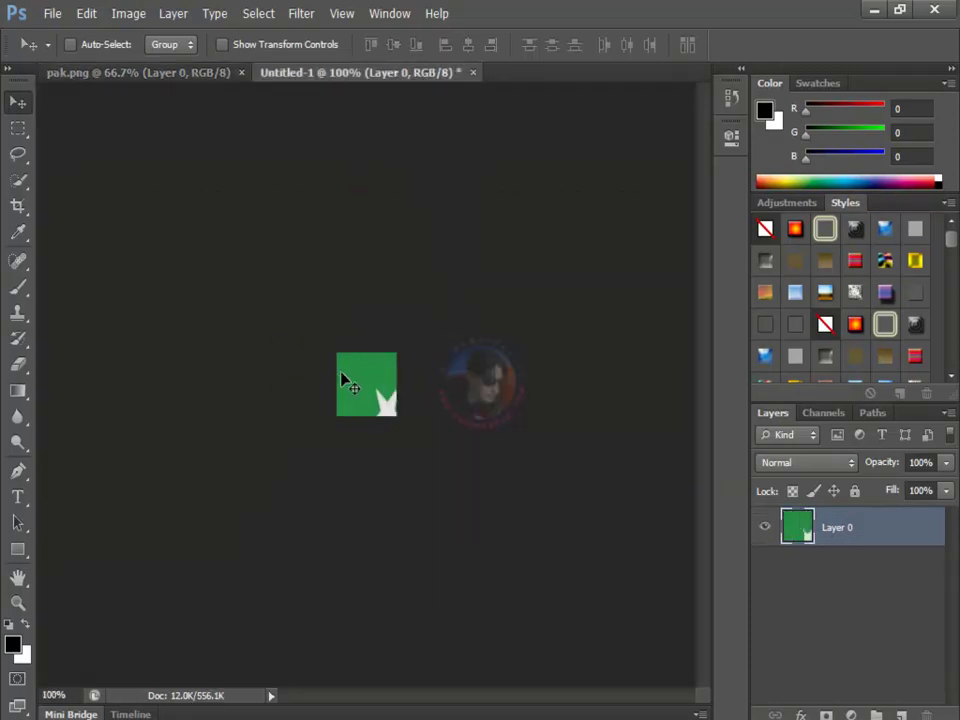
key(ctrl+t)
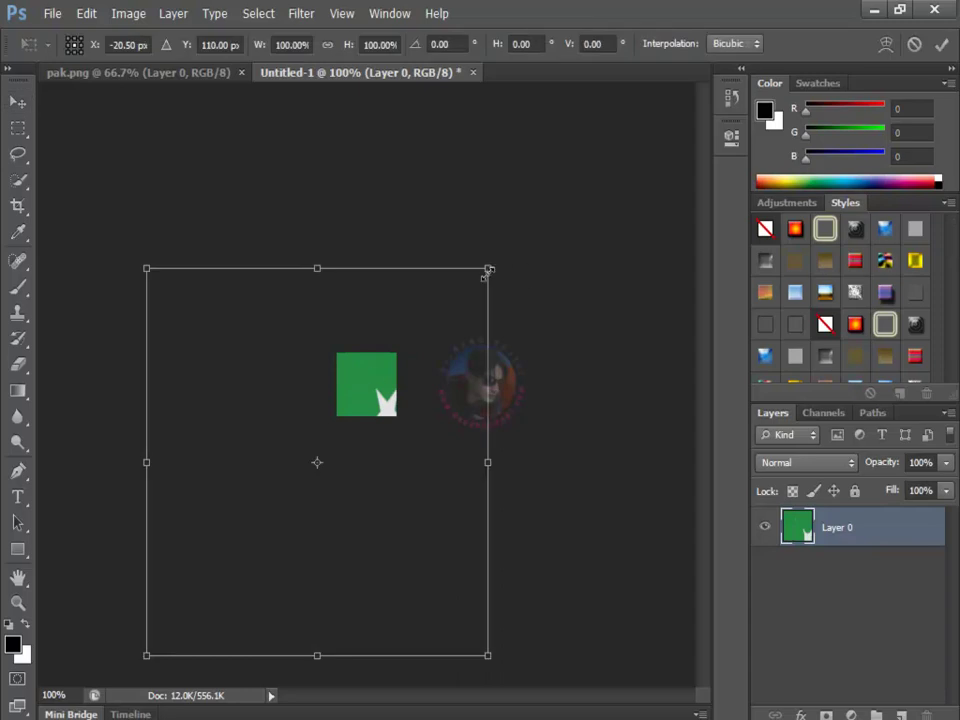
alt+shift+drag(487, 271, 377, 385)
key(Down)
key(Down)
key(Down)
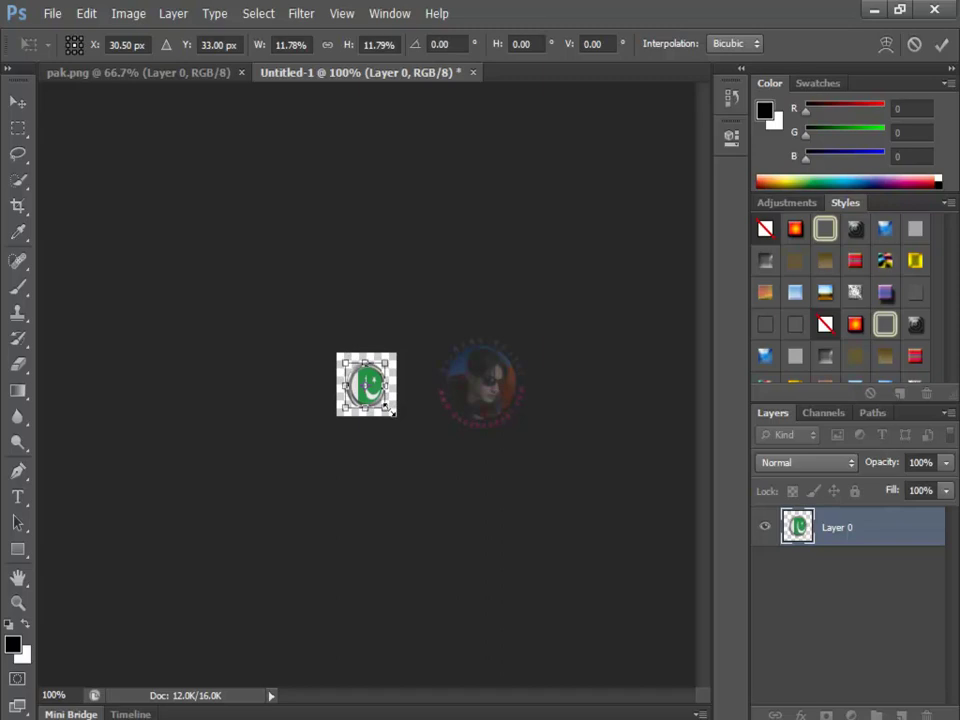
drag(389, 411, 401, 414)
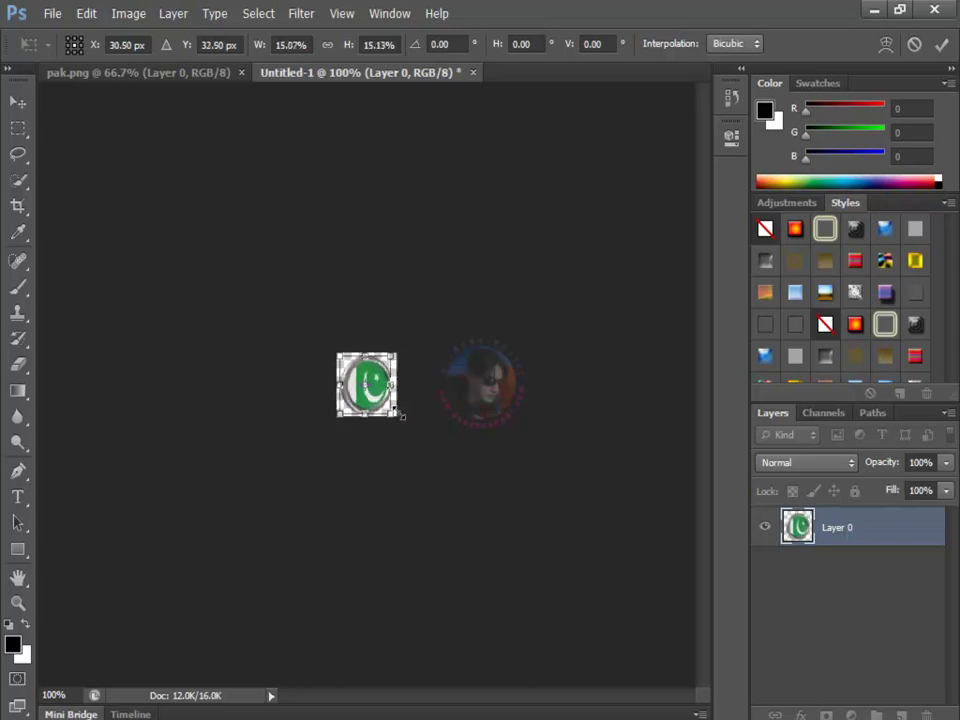
key(Return)
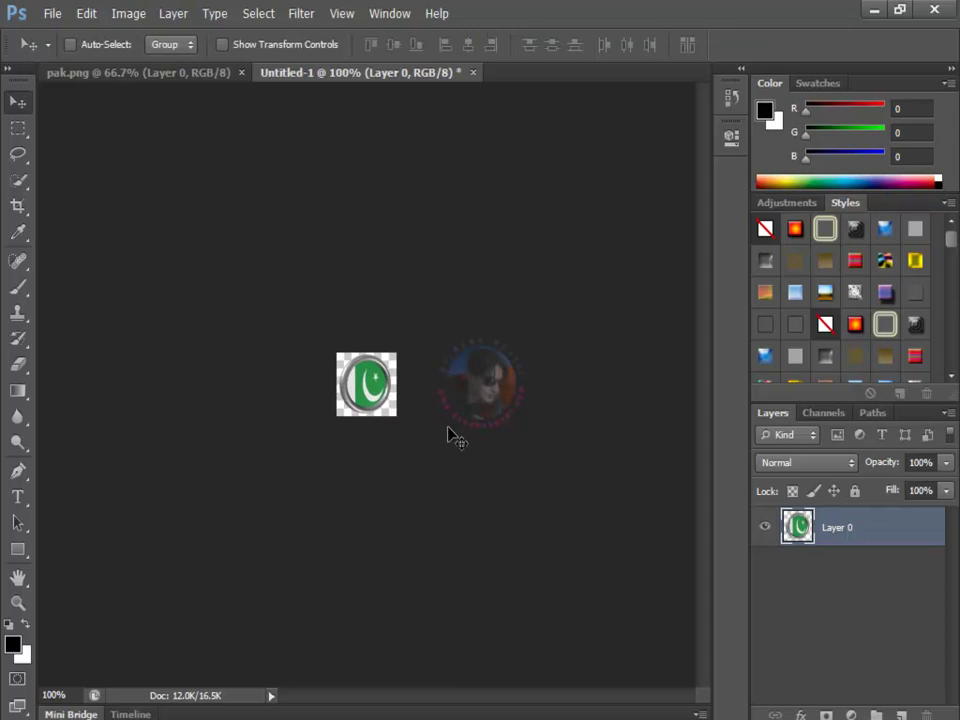
Save the 64-pixel logo as a PNG copy named pak 64 on the desktop.
click(52, 13)
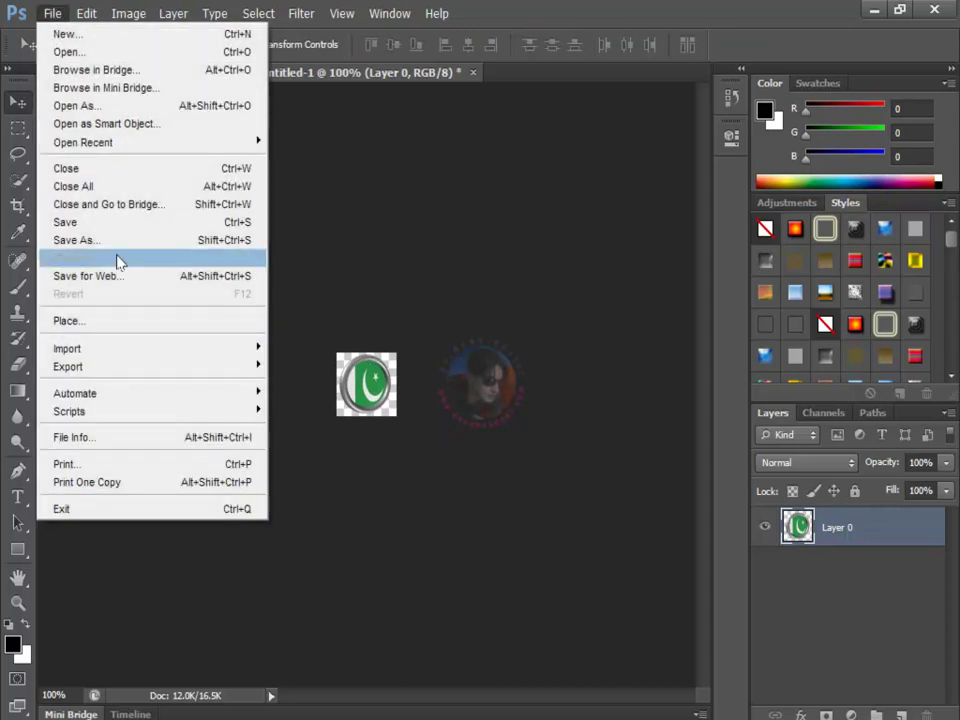
click(146, 240)
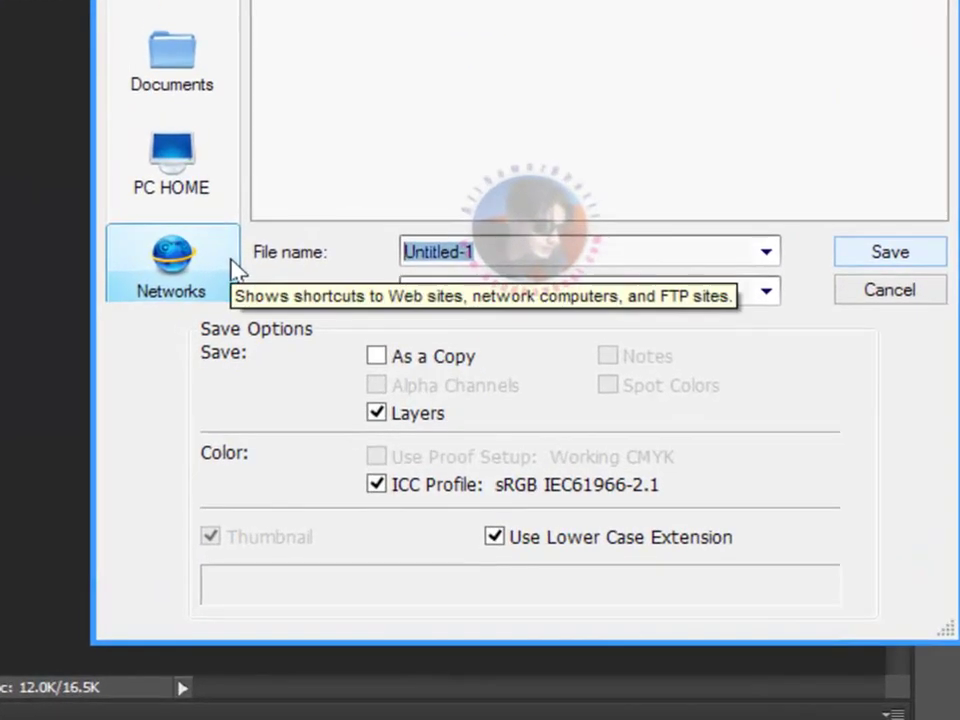
text(pak 64)
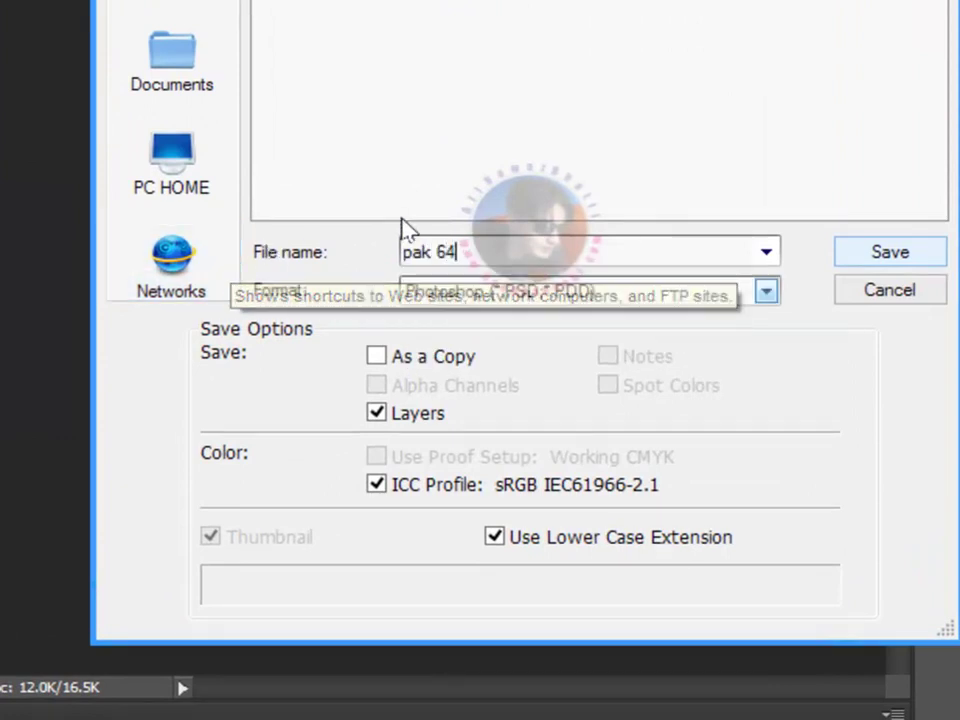
click(722, 293)
click(570, 620)
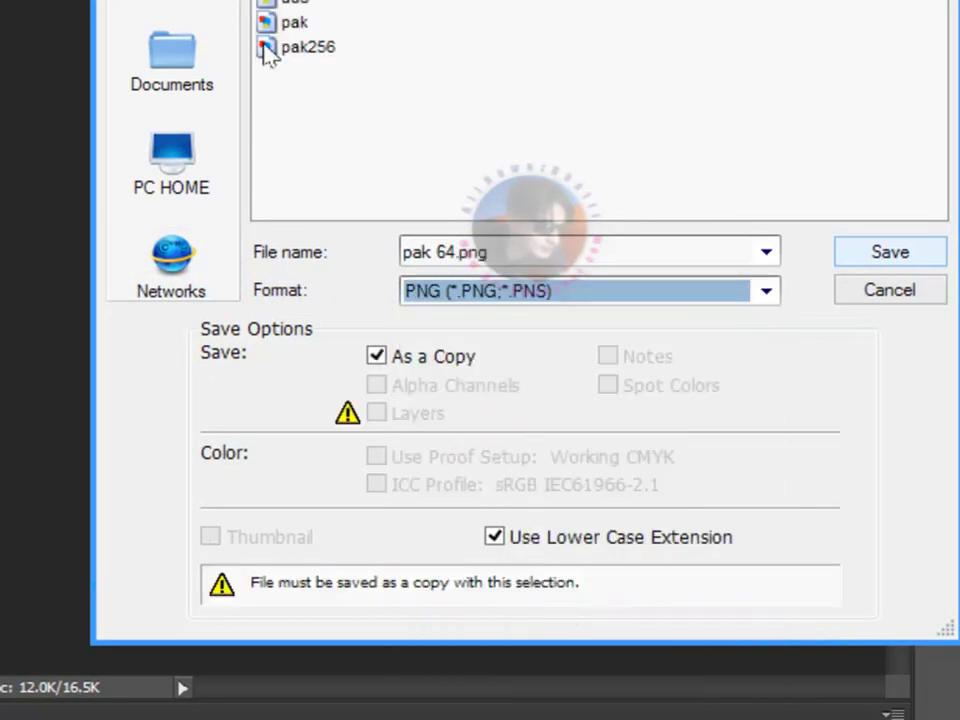
click(890, 252)
click(540, 227)
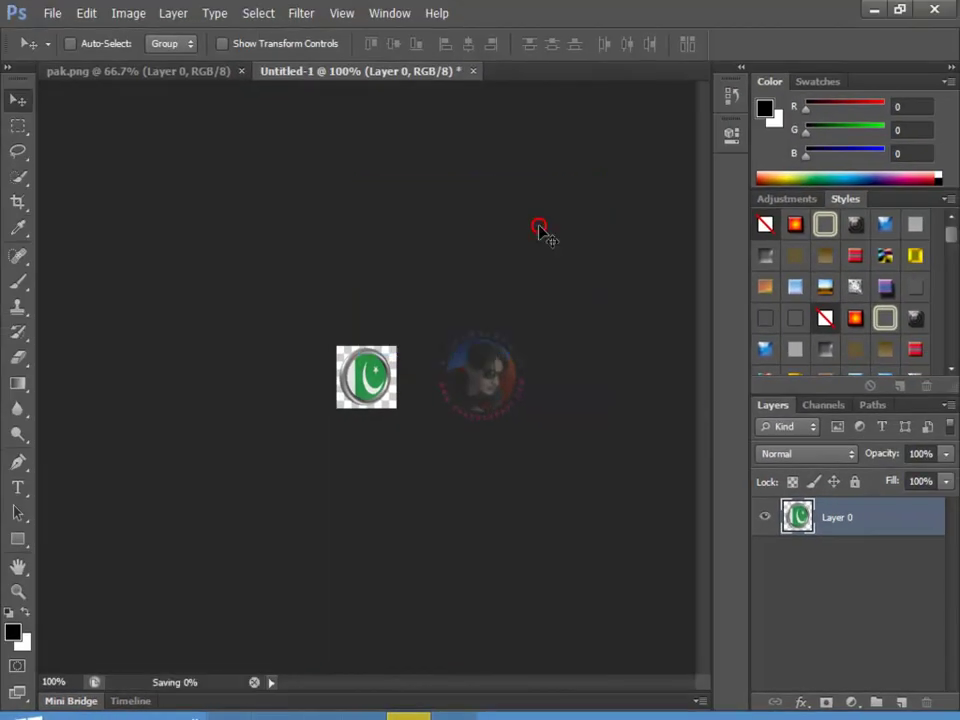
Switch to FshEd, open 25c601f7774e5b742fdee088e856309e.fsh from the desktop and select its l1pa image after previewing the entries.
click(874, 10)
click(630, 488)
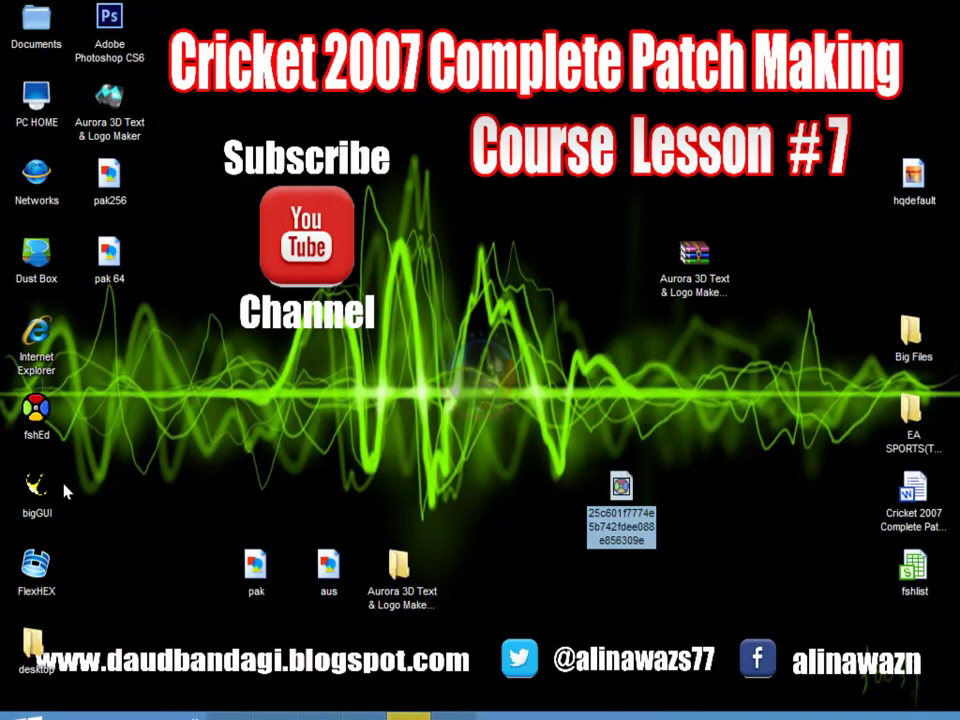
double_click(40, 420)
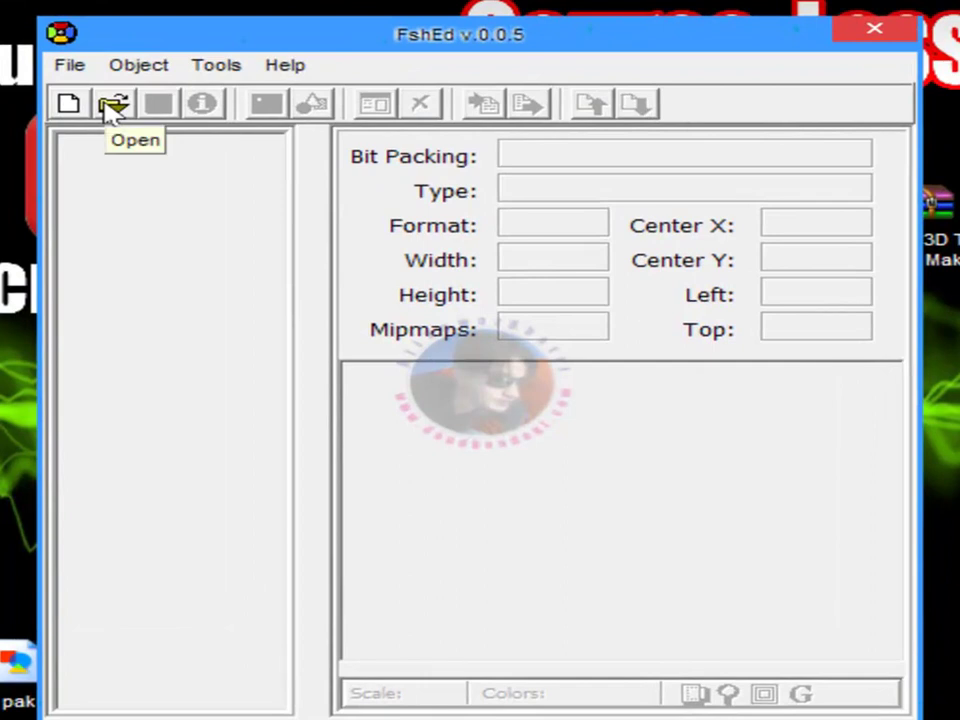
click(115, 106)
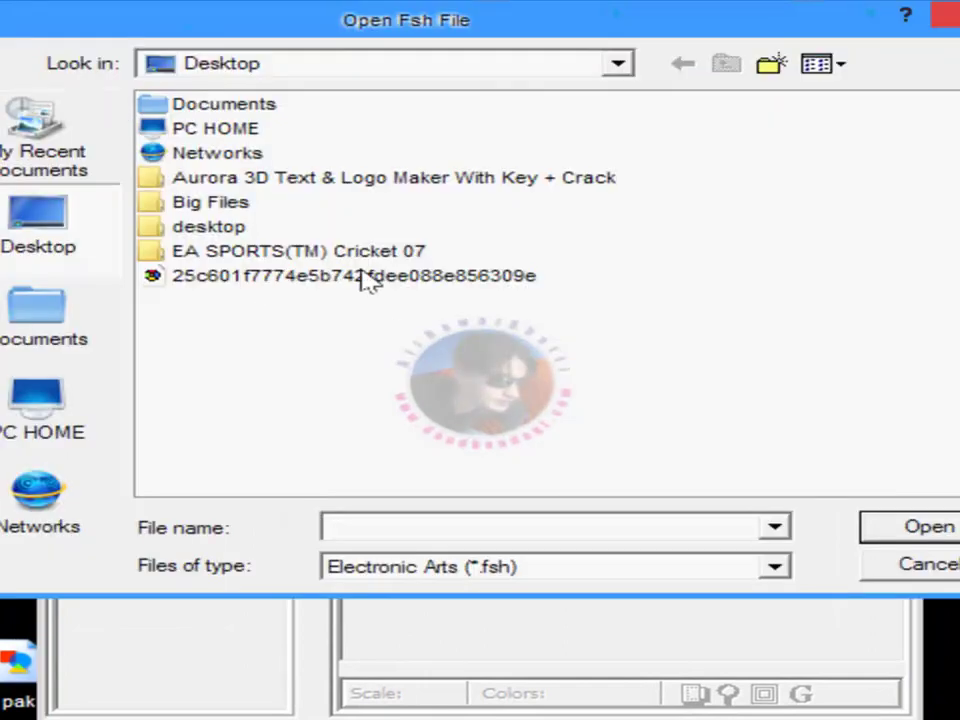
click(412, 277)
key(Return)
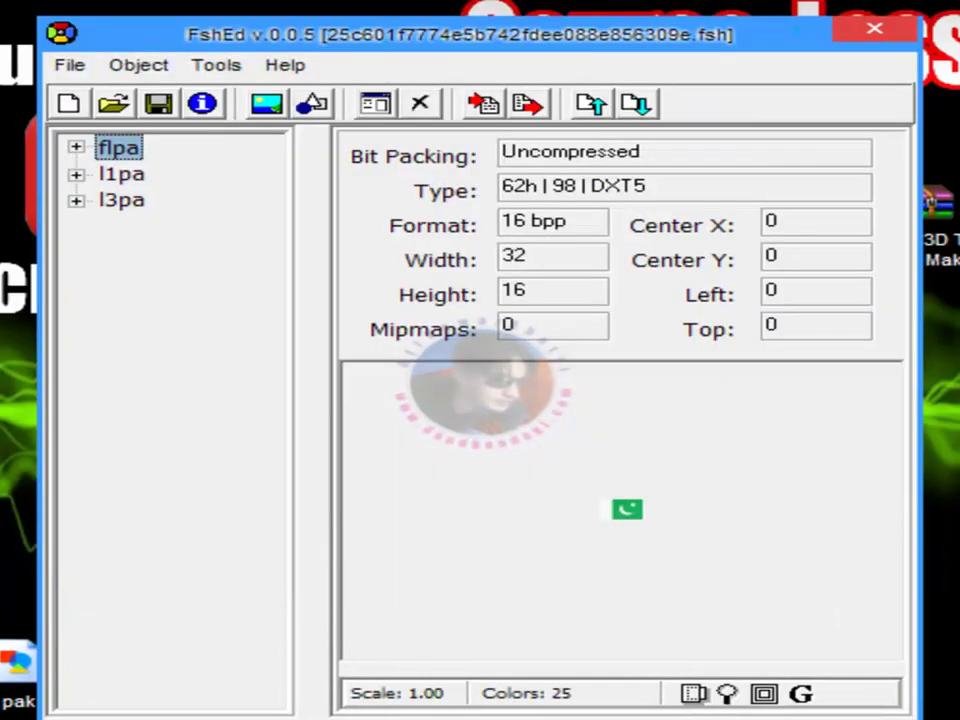
click(120, 175)
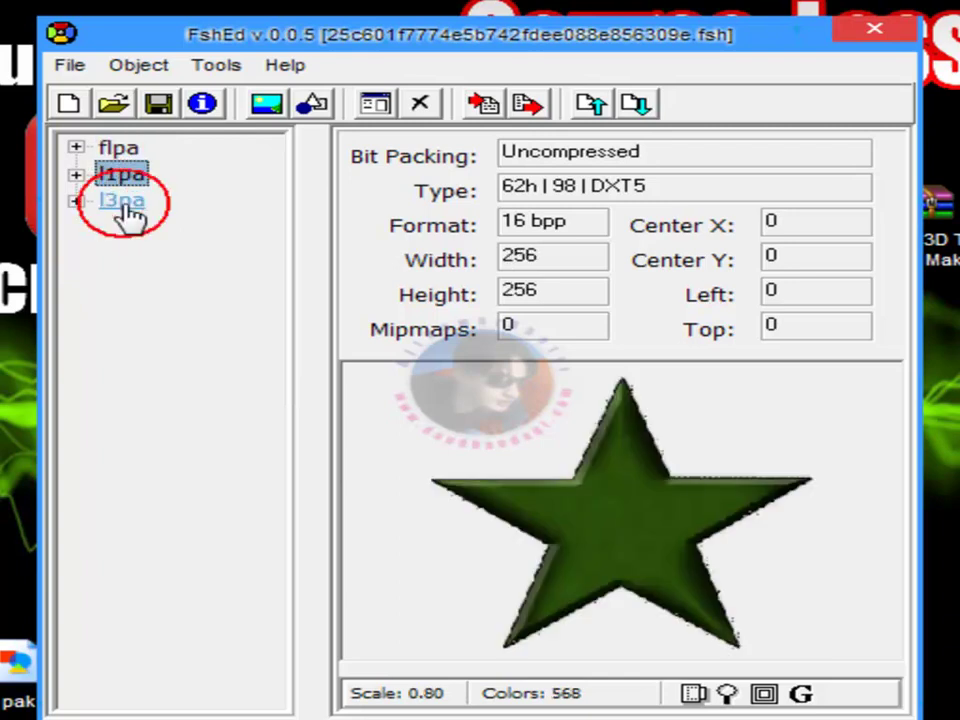
click(122, 200)
click(118, 148)
click(126, 177)
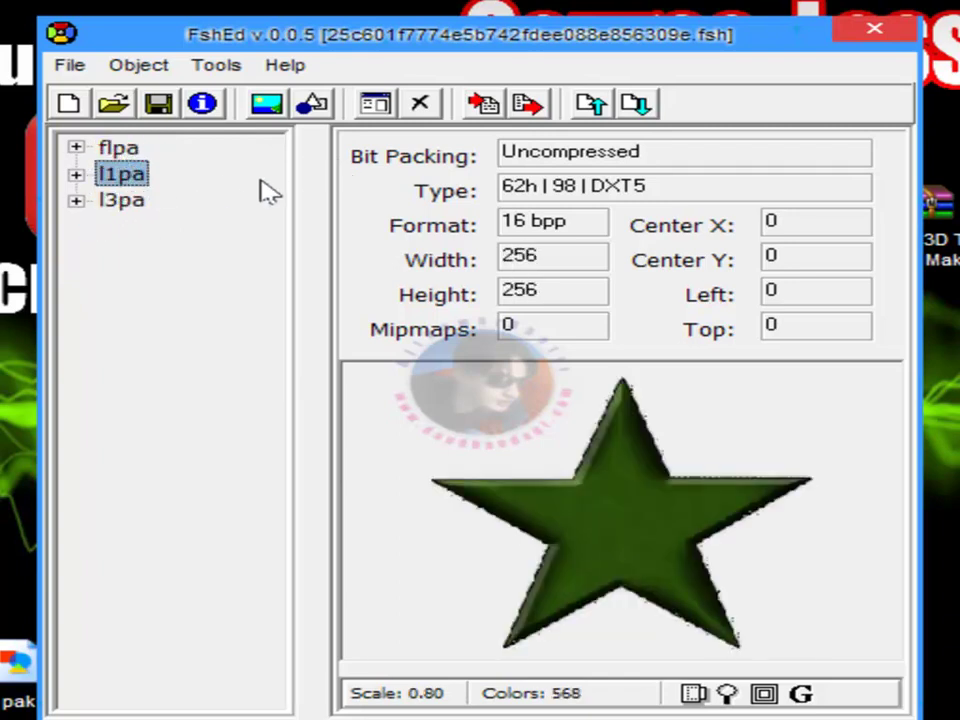
click(240, 68)
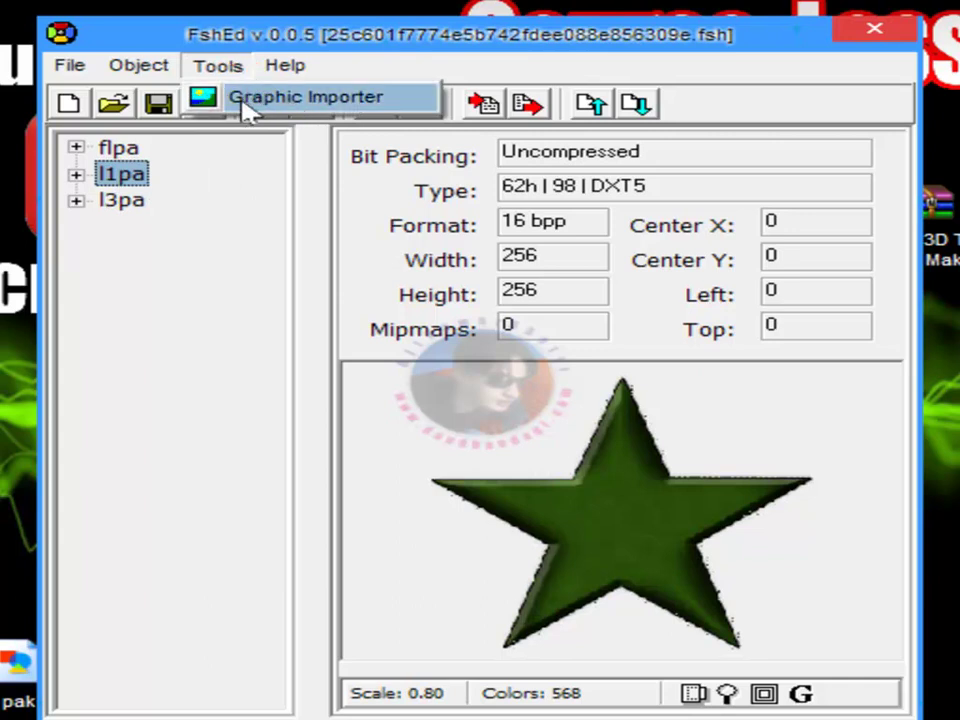
click(357, 99)
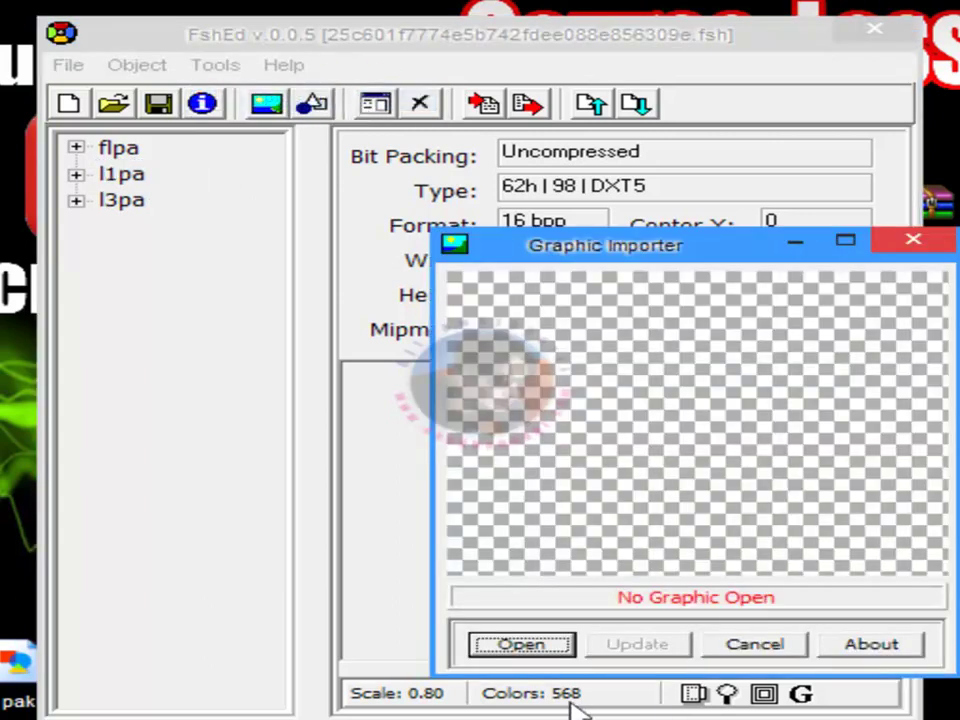
click(551, 640)
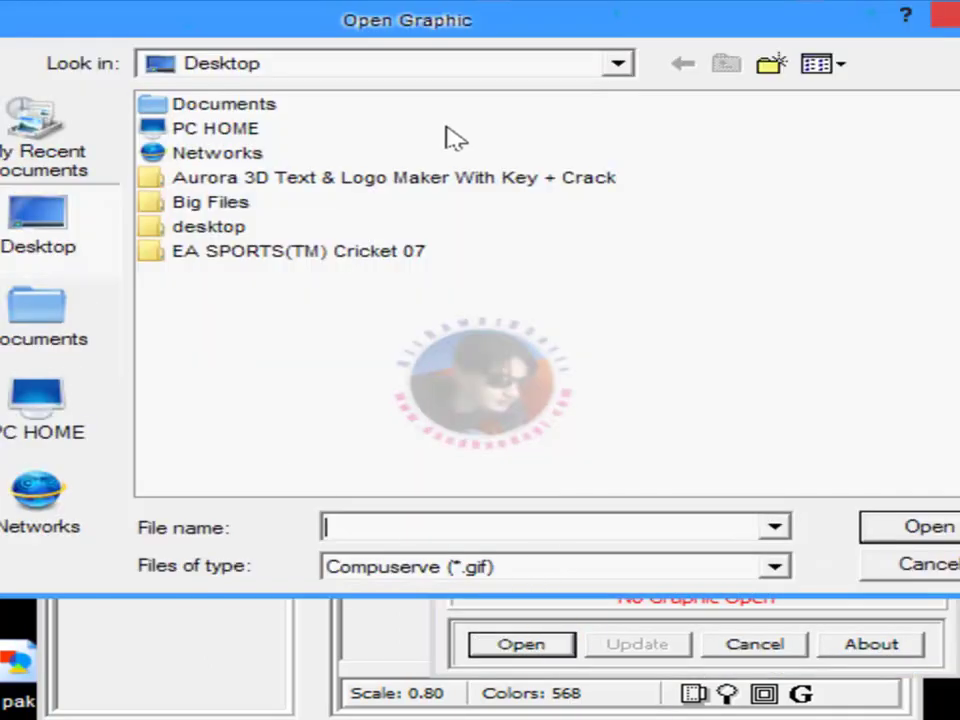
drag(470, 42, 35, 303)
click(385, 298)
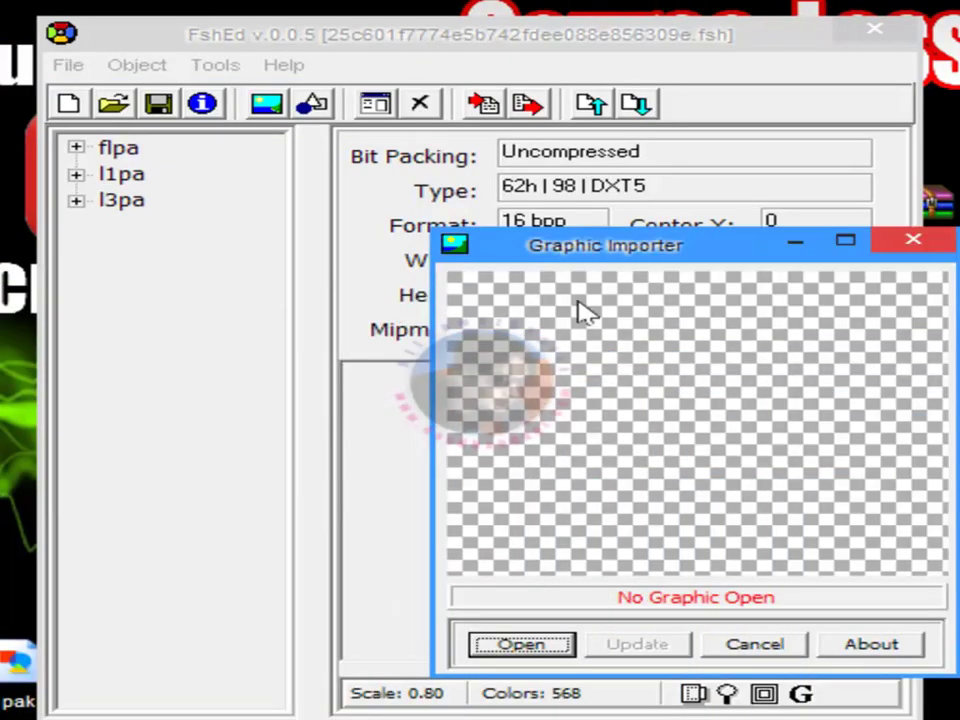
click(913, 243)
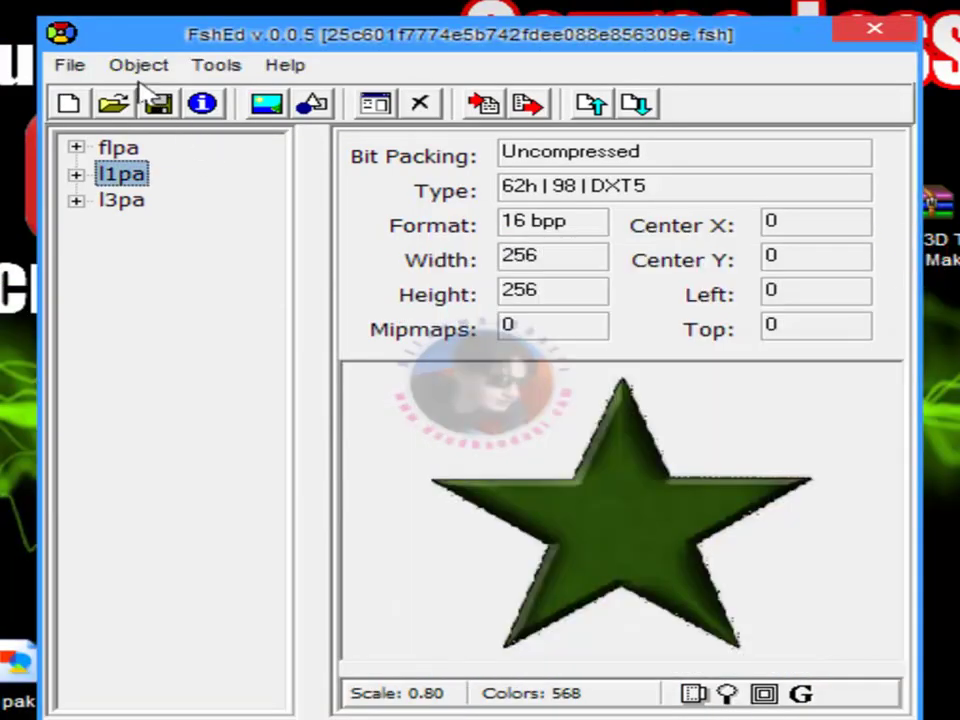
Replace the l1pa image with pak256.png from the desktop using the Graphic Importer with the PNG file type.
click(215, 68)
click(236, 100)
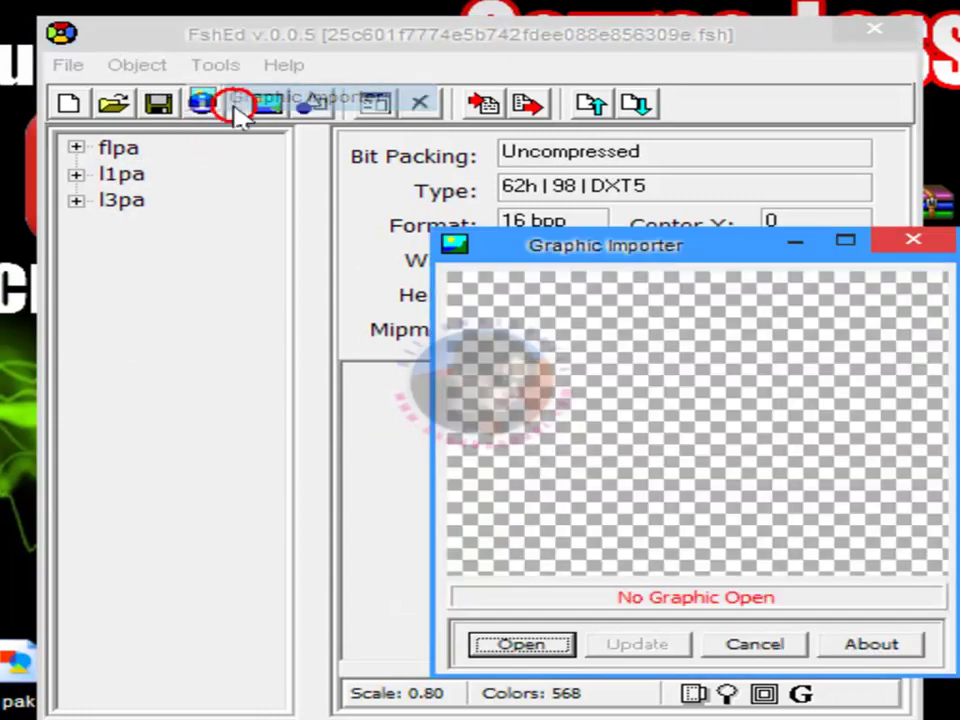
click(521, 640)
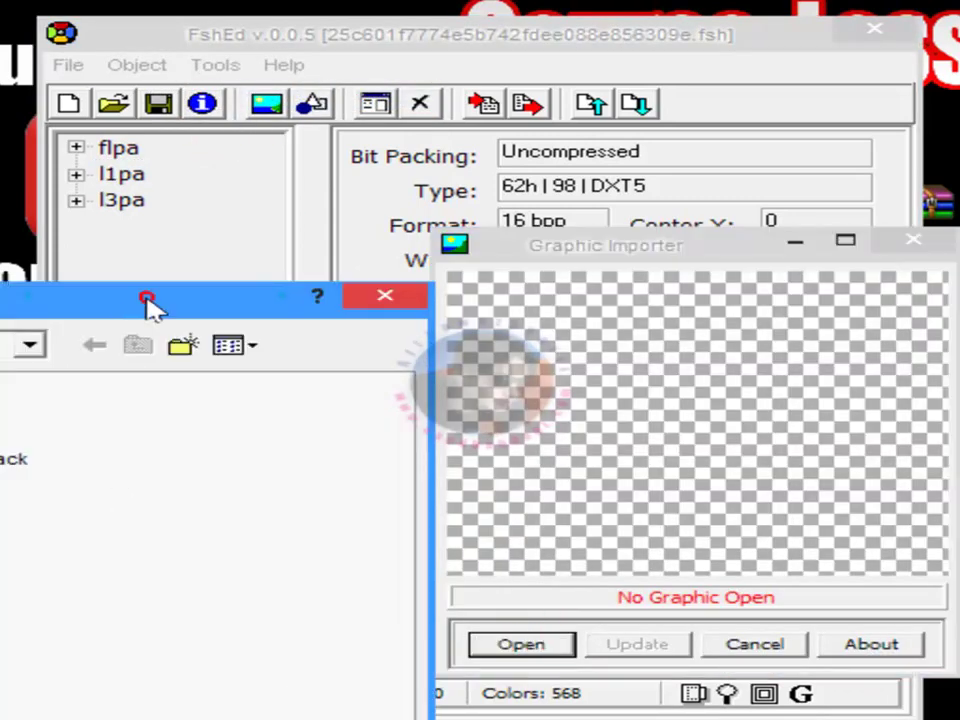
drag(150, 304, 401, 36)
click(434, 580)
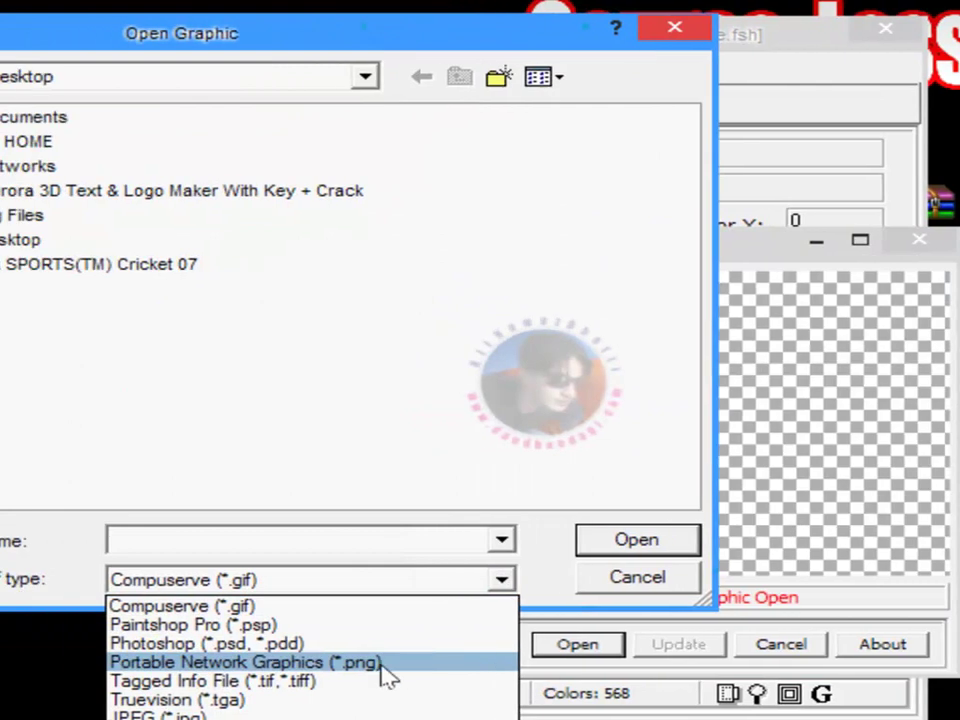
click(300, 663)
click(188, 338)
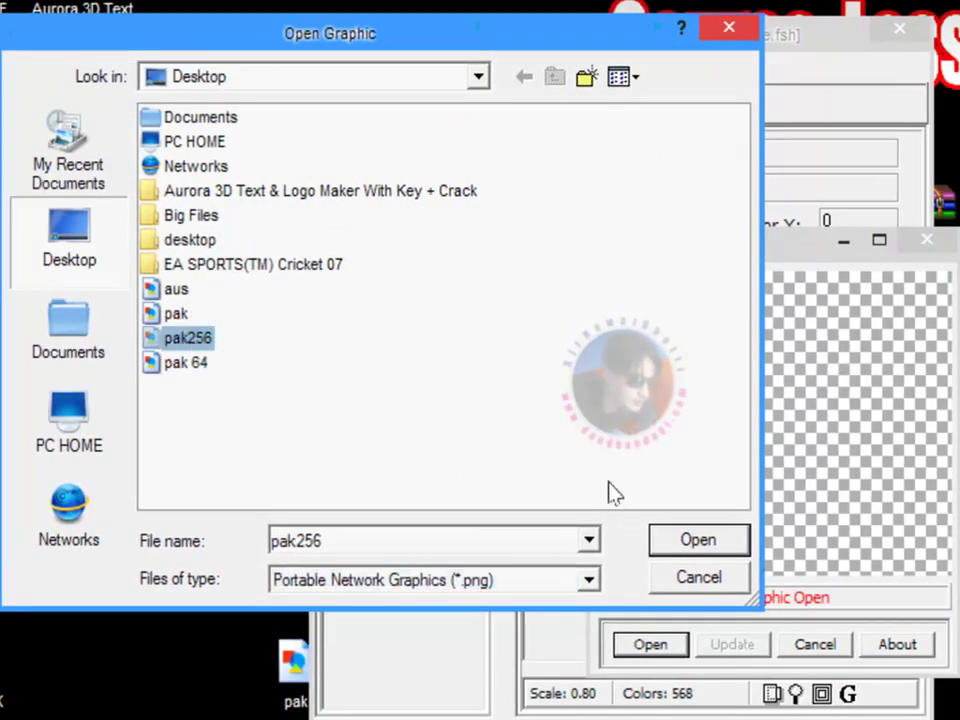
click(698, 540)
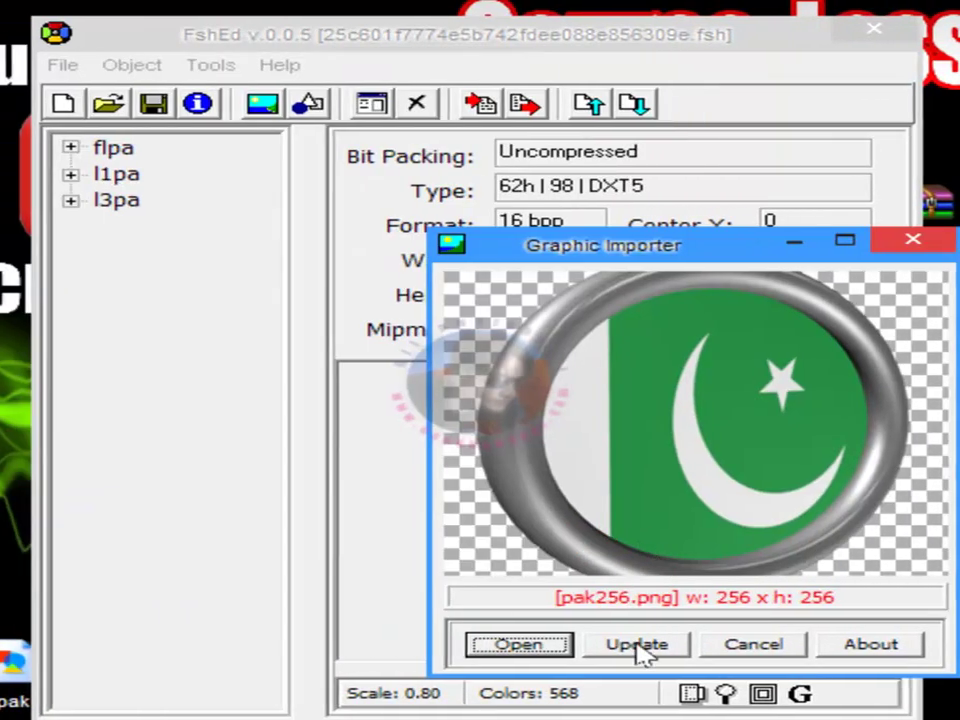
click(638, 646)
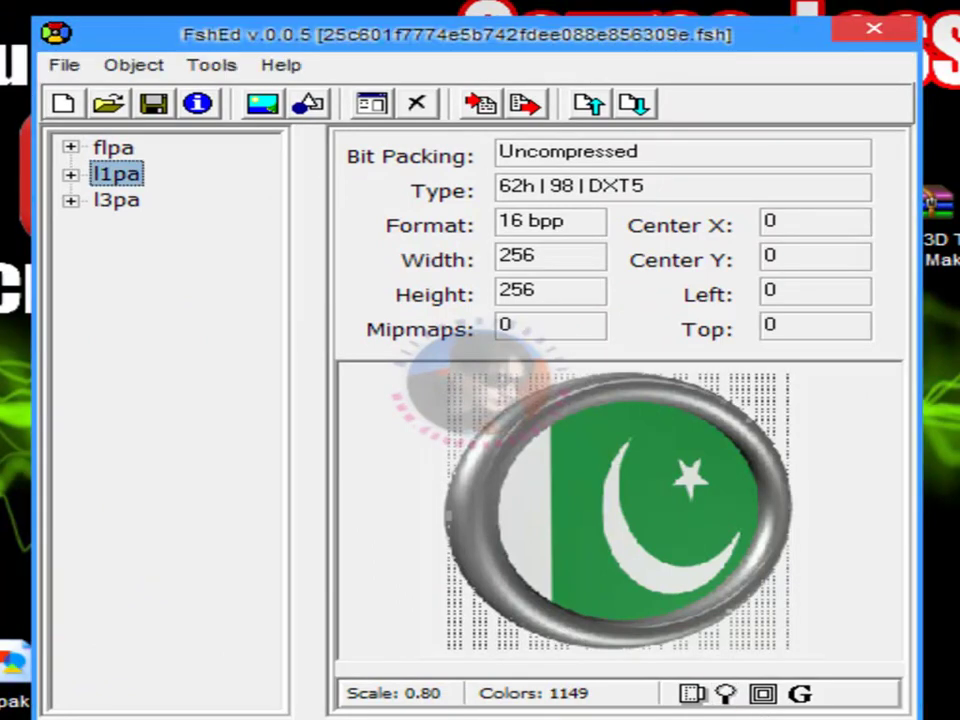
Replace the l3pa image with pak 64.png from the desktop using the Graphic Importer.
click(118, 202)
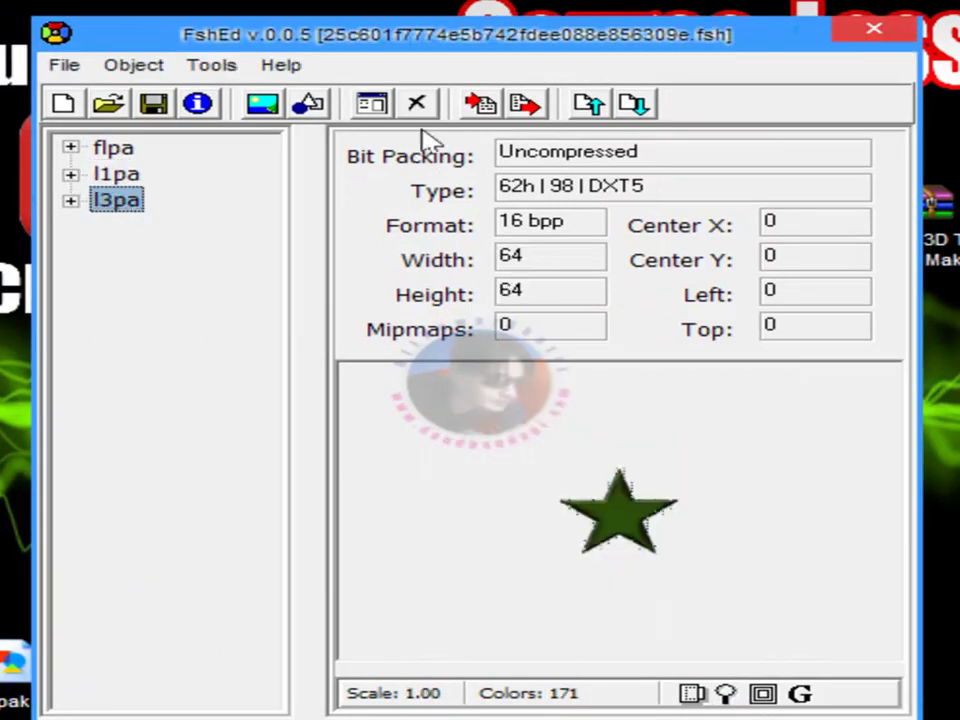
click(220, 72)
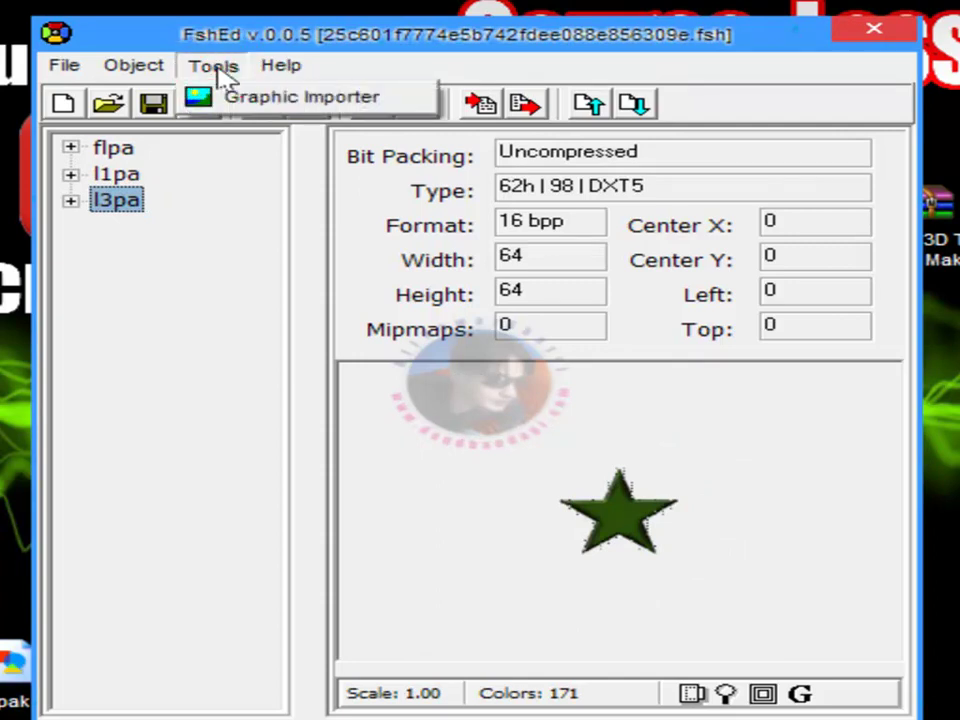
click(272, 100)
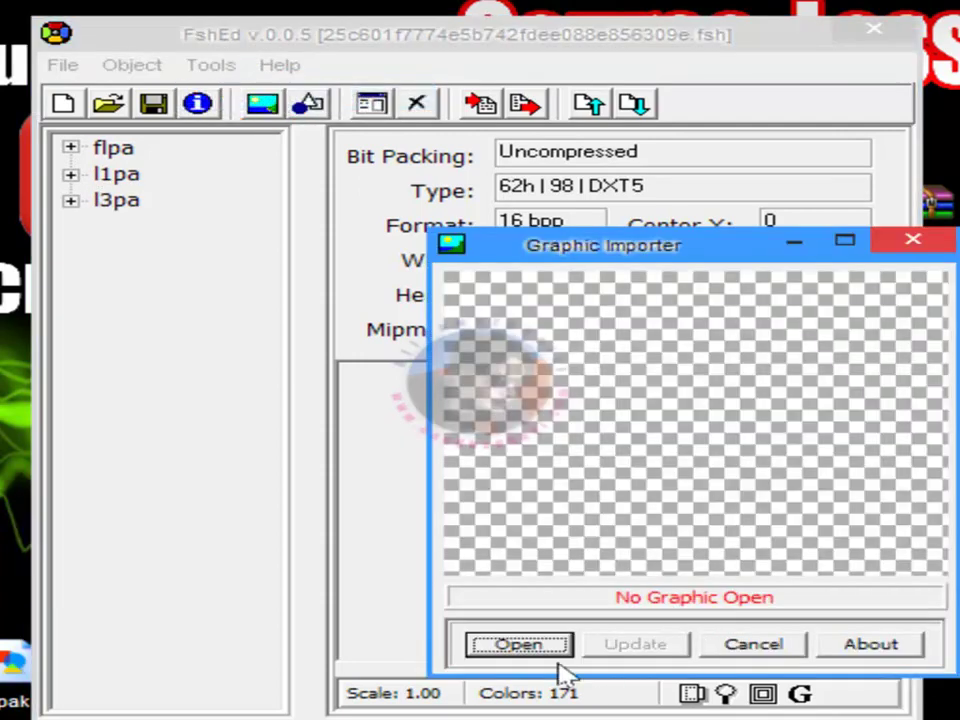
click(560, 646)
click(574, 580)
click(410, 660)
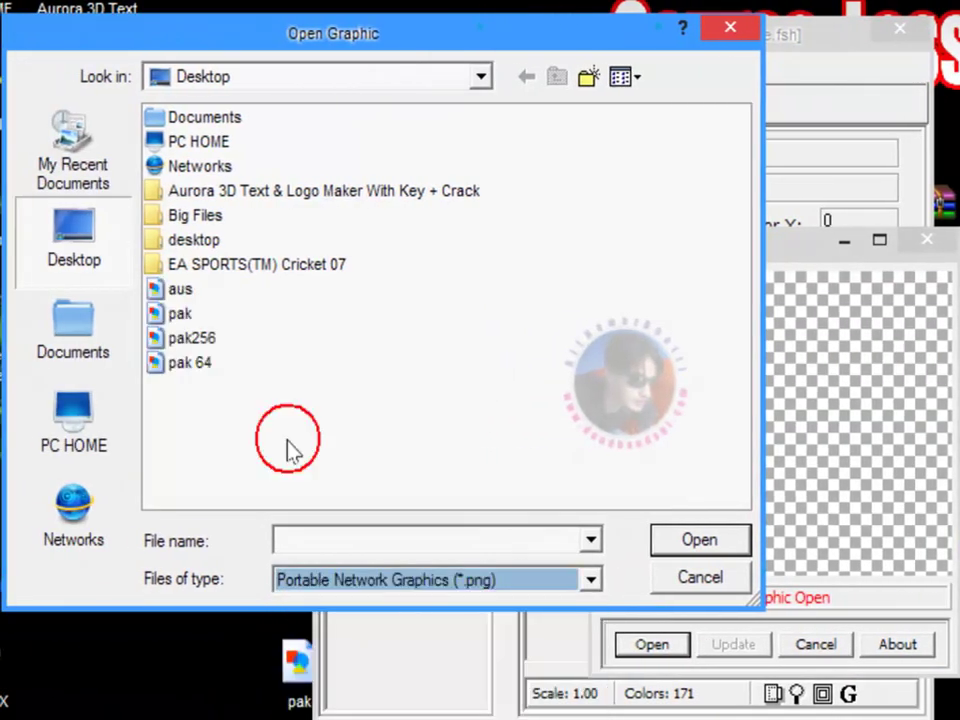
click(200, 363)
click(662, 540)
click(740, 646)
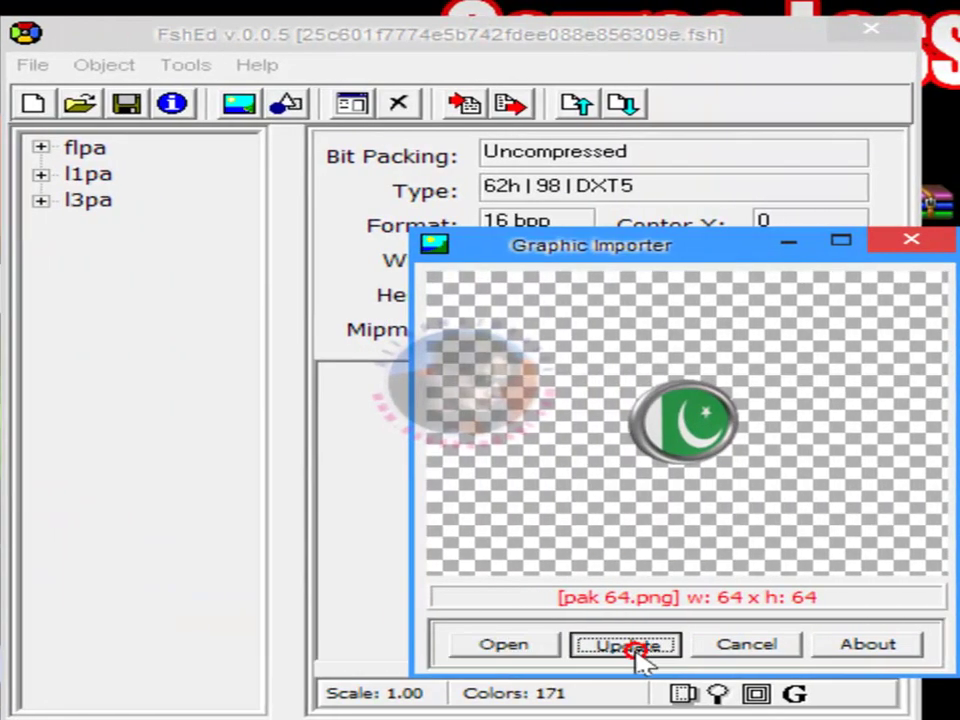
click(630, 646)
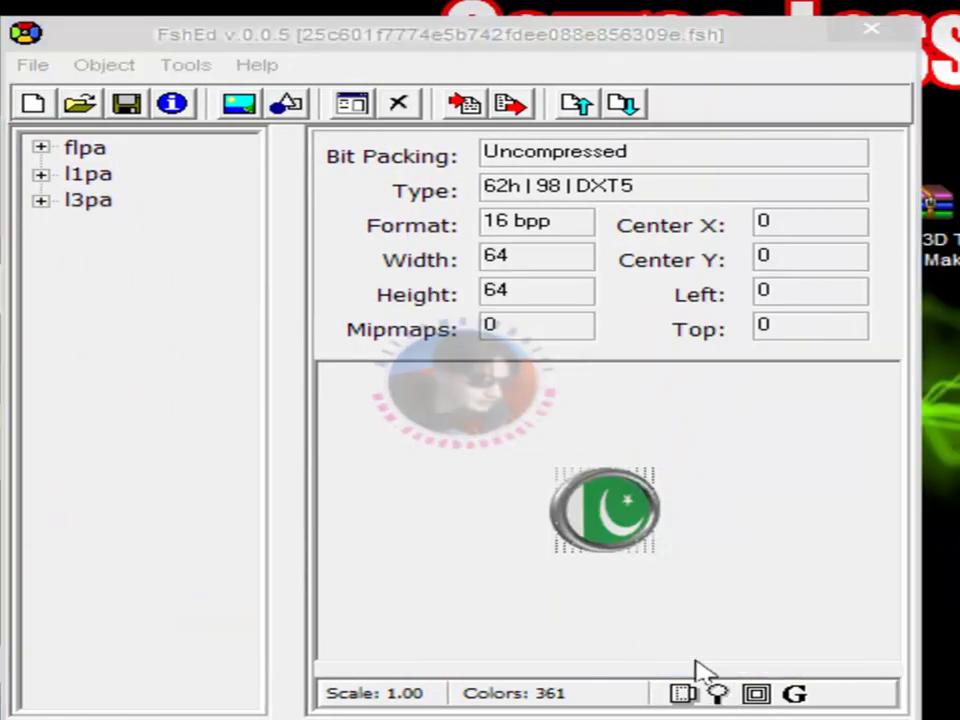
Save the modified .fsh file under its existing name and close FshEd.
click(36, 65)
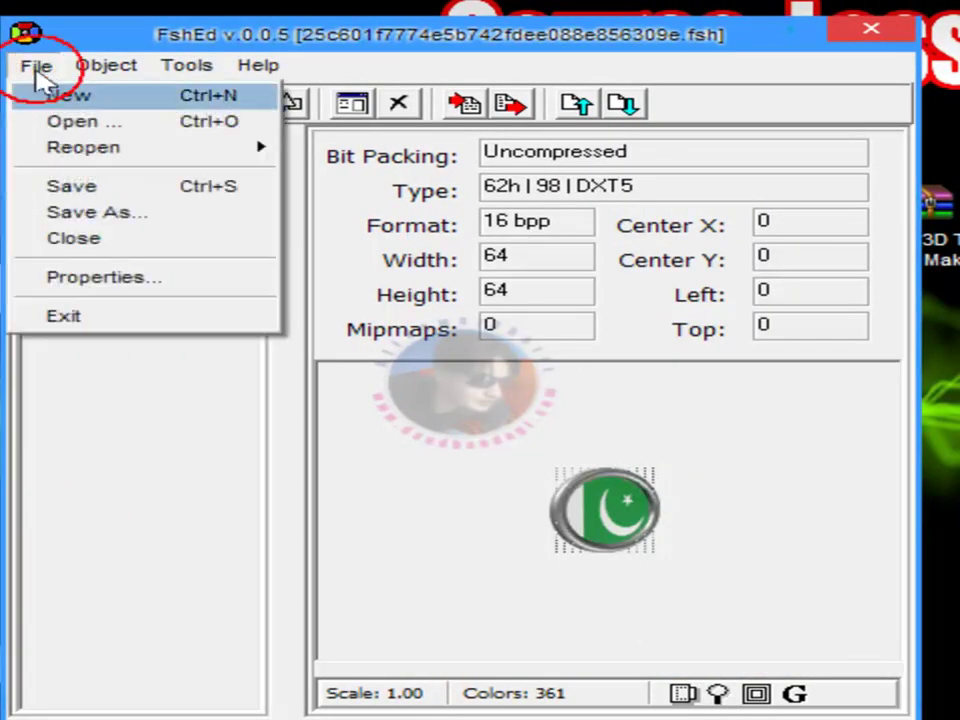
click(72, 186)
click(36, 65)
click(80, 147)
click(86, 182)
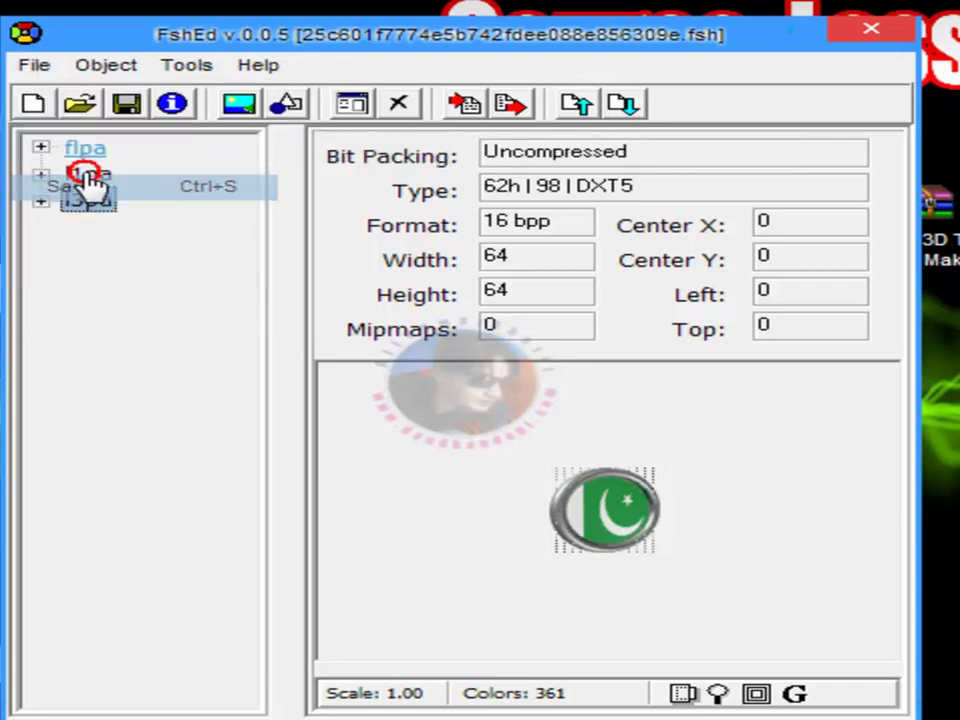
click(36, 65)
click(205, 187)
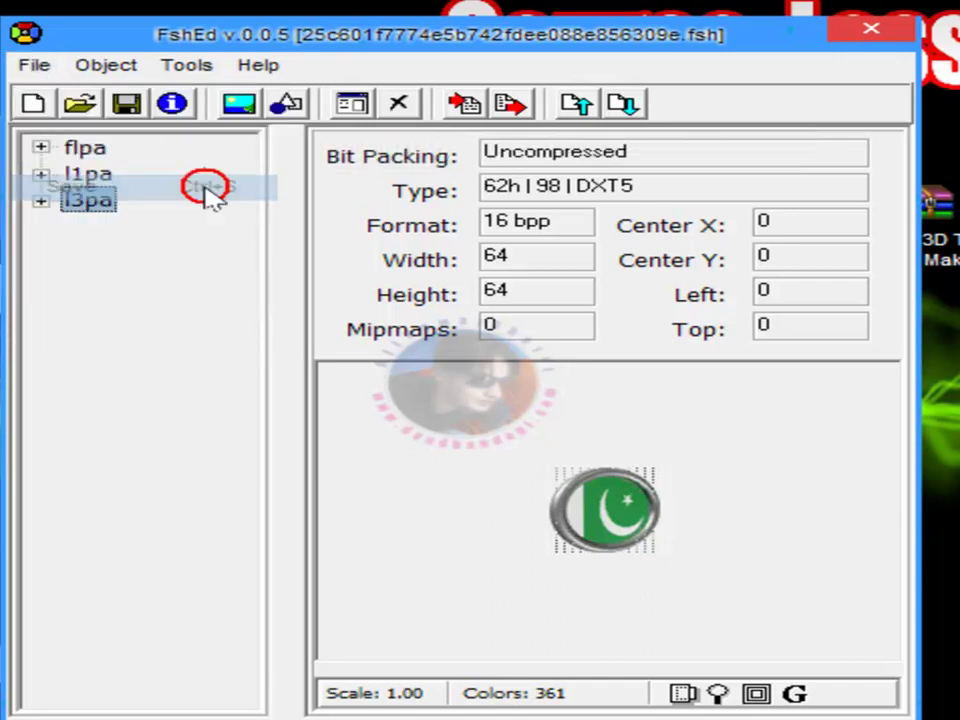
click(872, 28)
click(670, 440)
drag(678, 450, 618, 460)
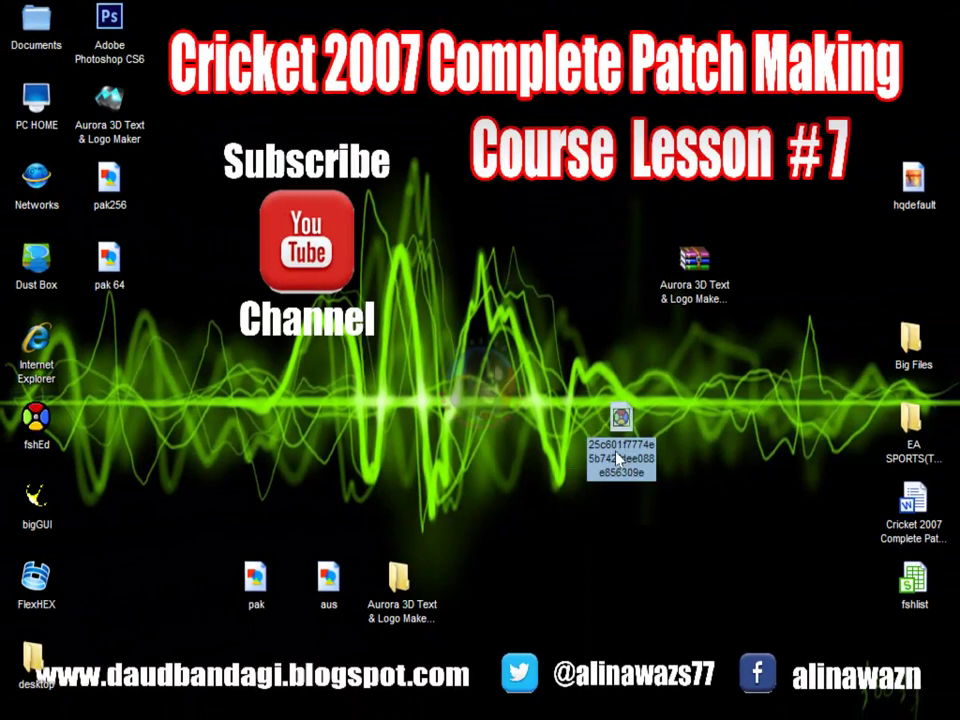
right_click(636, 455)
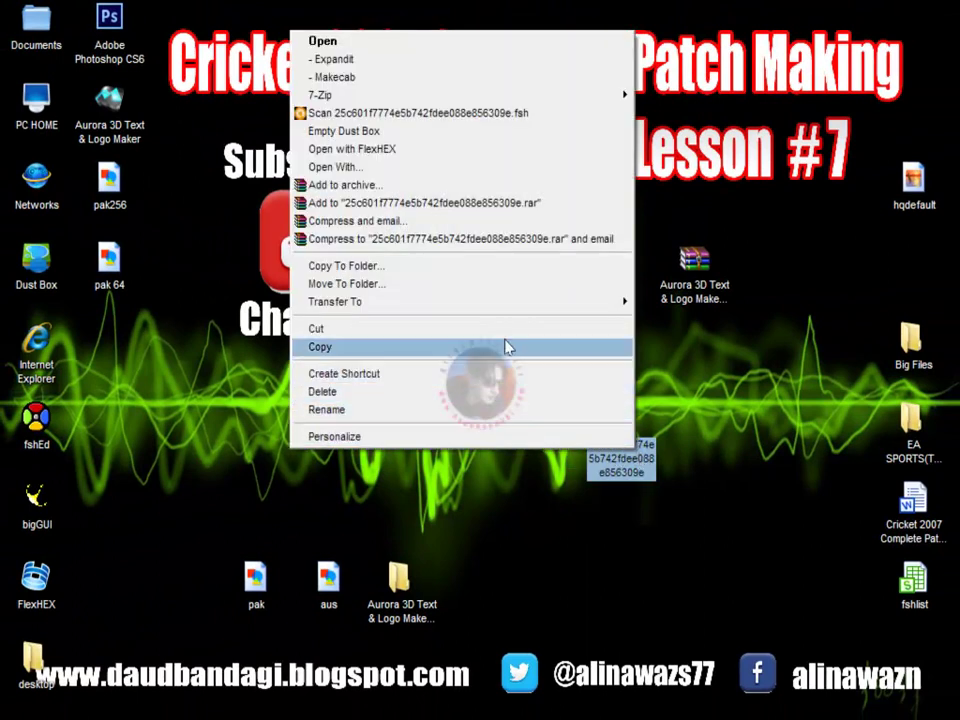
click(680, 428)
drag(677, 386, 553, 507)
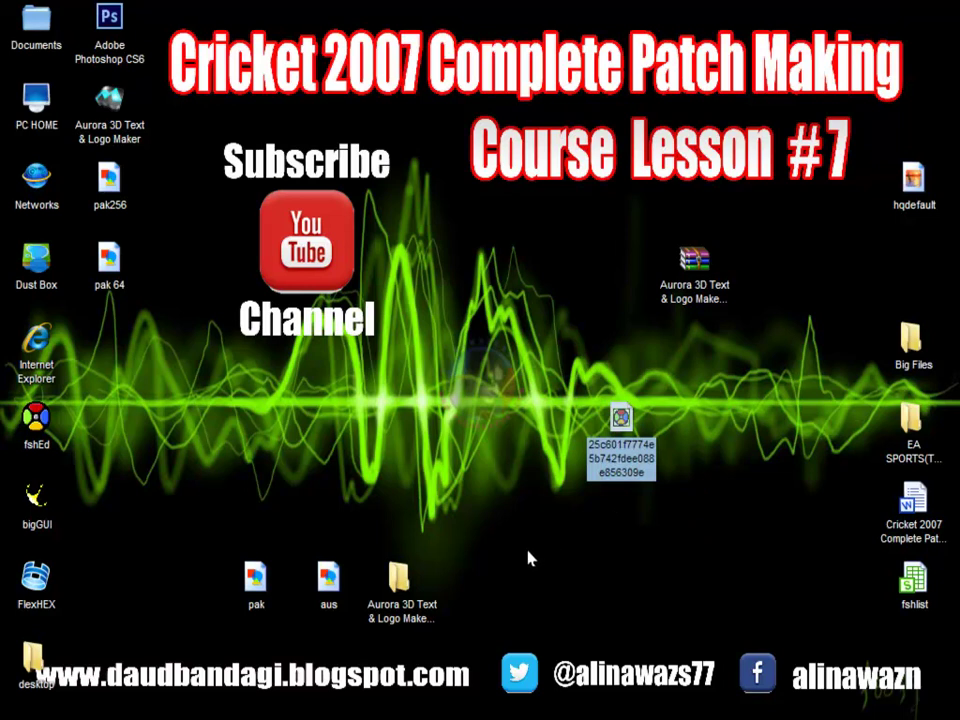
Switch to the fshlist.xls spreadsheet and copy Pakistan's second logo file name, efa82cbb524e7b445a91bf31d48272af.fsh, from cell A3471.
key(alt+Tab)
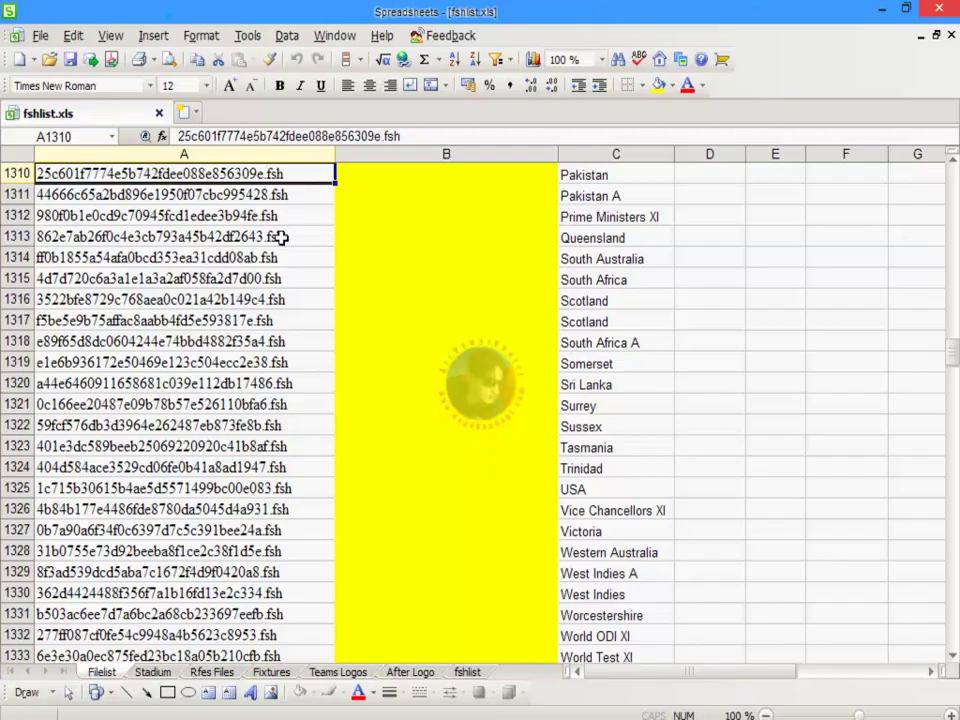
scroll(282, 237, down, 7)
drag(951, 366, 937, 634)
scroll(881, 591, down, 20)
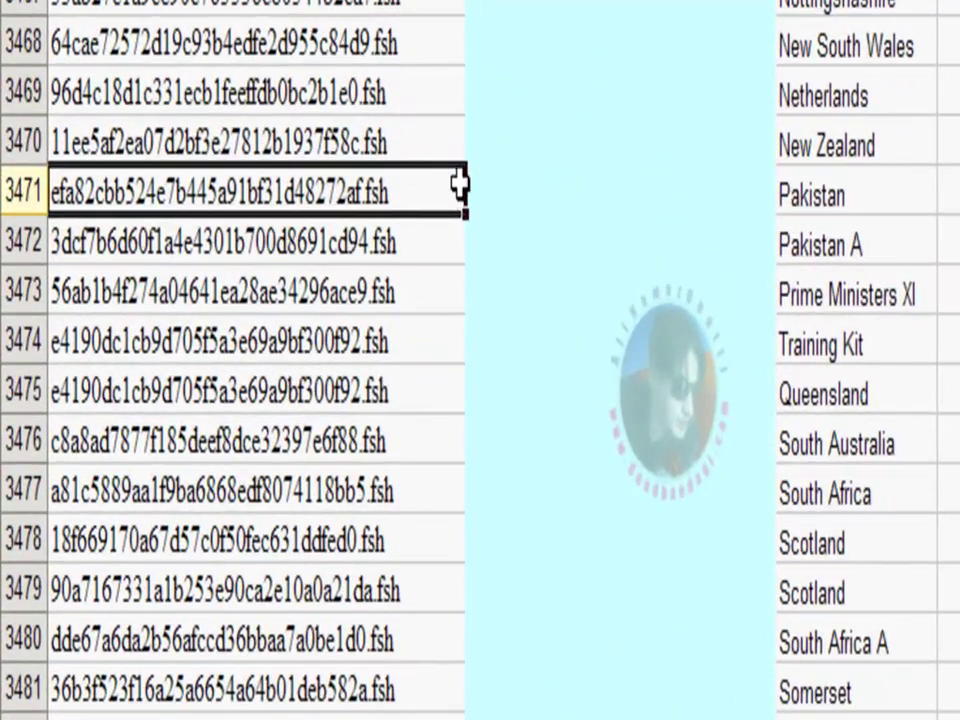
right_click(460, 185)
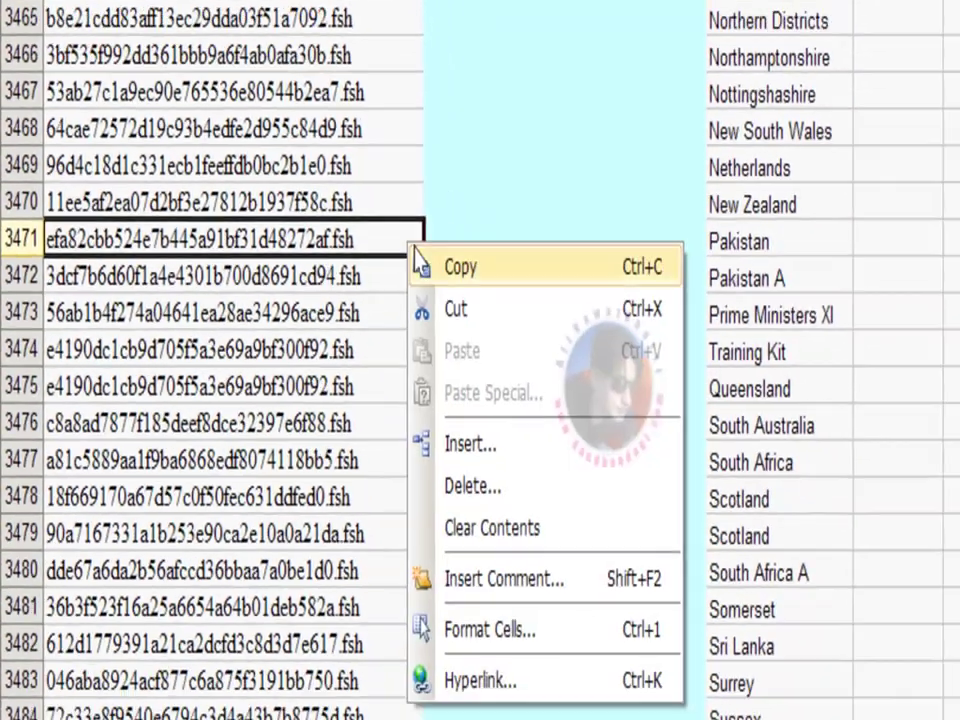
click(478, 212)
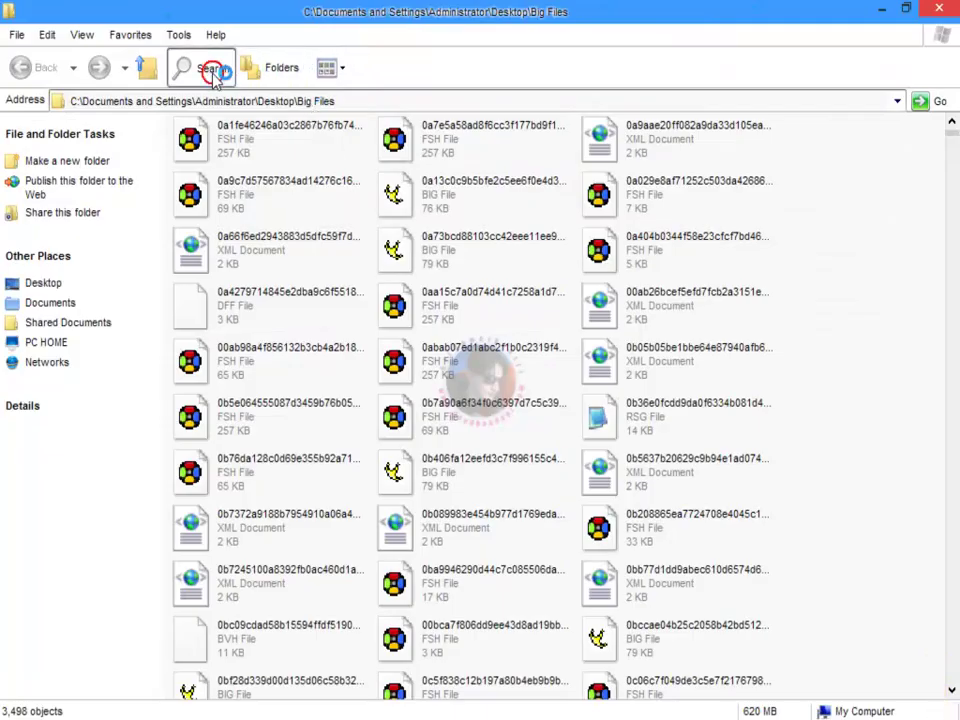
Search the Big Files folder for efa82cbb524e7b445a91bf31d48272af.fsh, copy the found file and paste it onto the desktop.
click(190, 67)
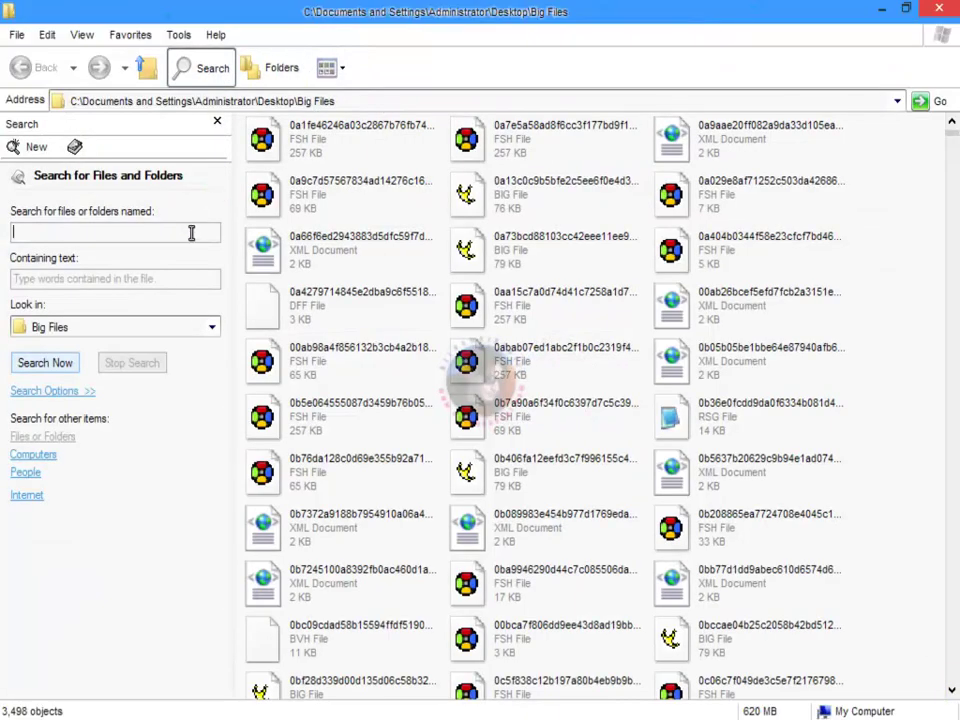
right_click(191, 232)
click(240, 304)
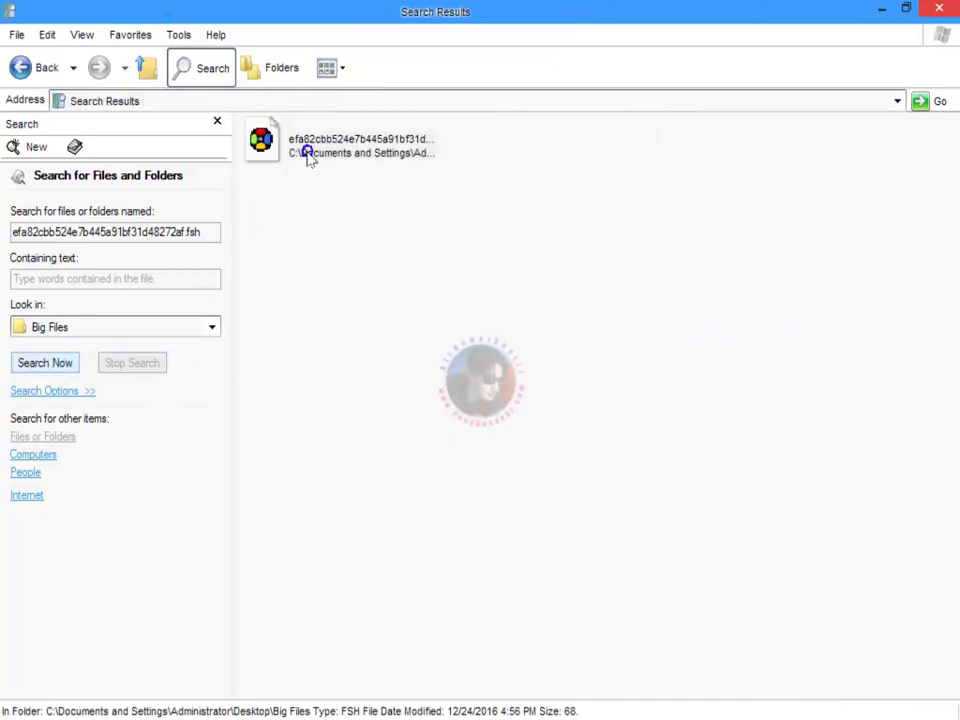
right_click(306, 155)
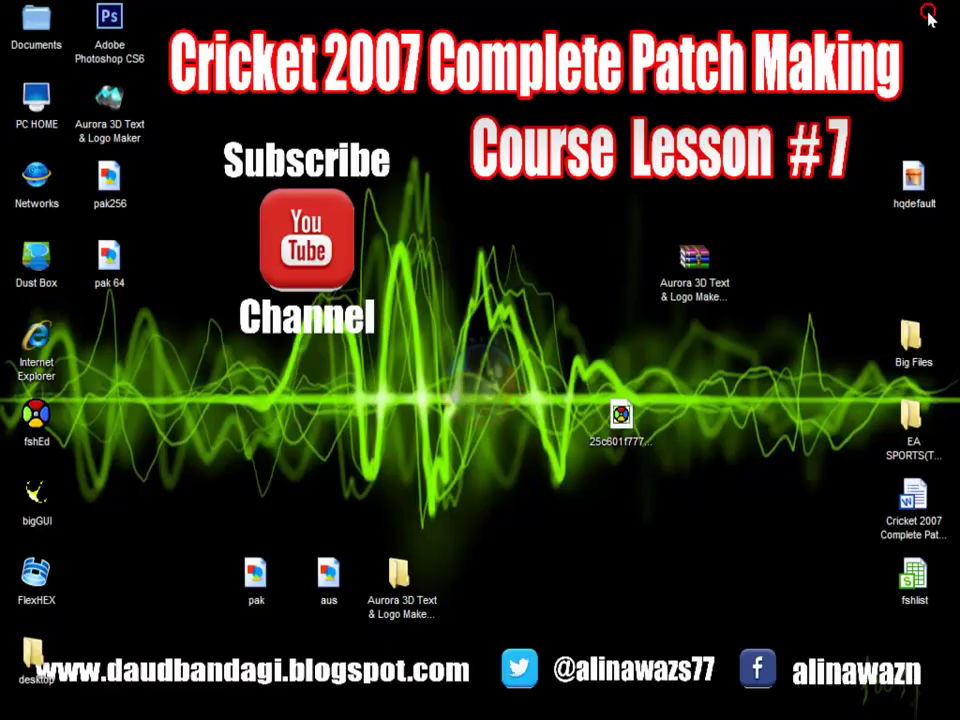
right_click(707, 485)
mouse_move(750, 561)
click(675, 578)
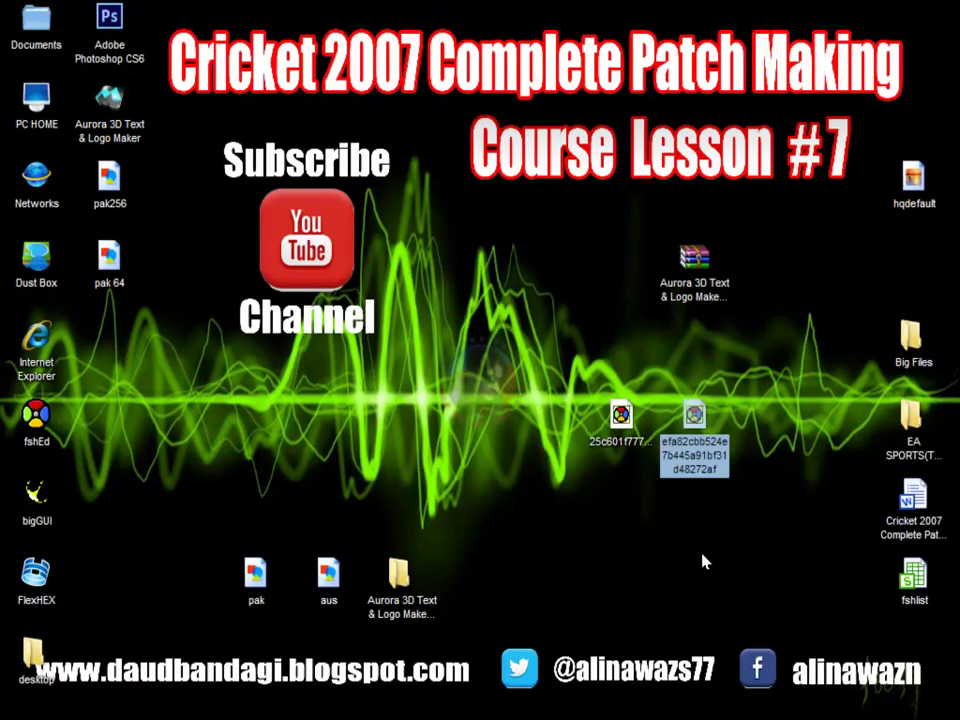
Paste the efa82cbb524e7b445a91bf31d48272af file onto the desktop again, discard the first pasted item in the Dust Box and reposition the remaining one.
right_click(717, 470)
right_click(615, 545)
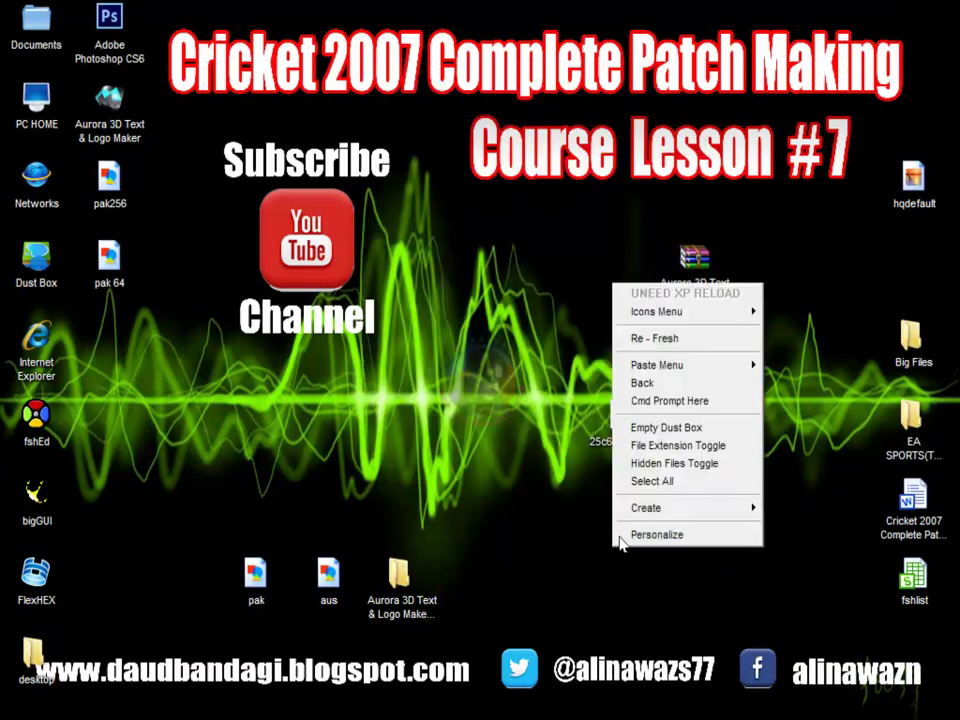
mouse_move(686, 370)
click(785, 365)
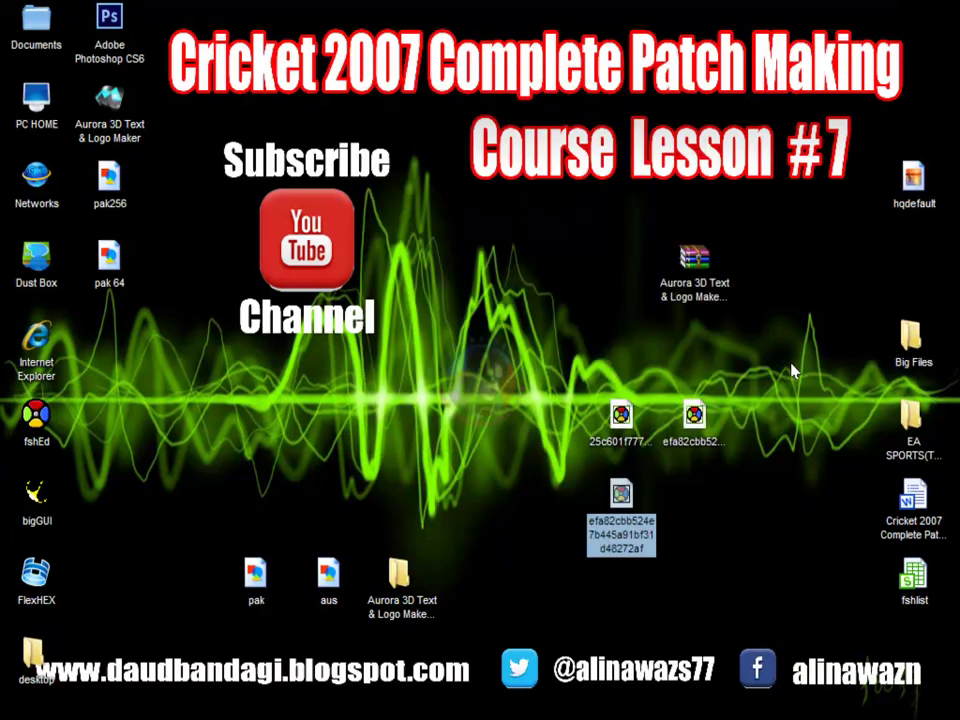
drag(703, 444, 36, 258)
drag(621, 518, 789, 492)
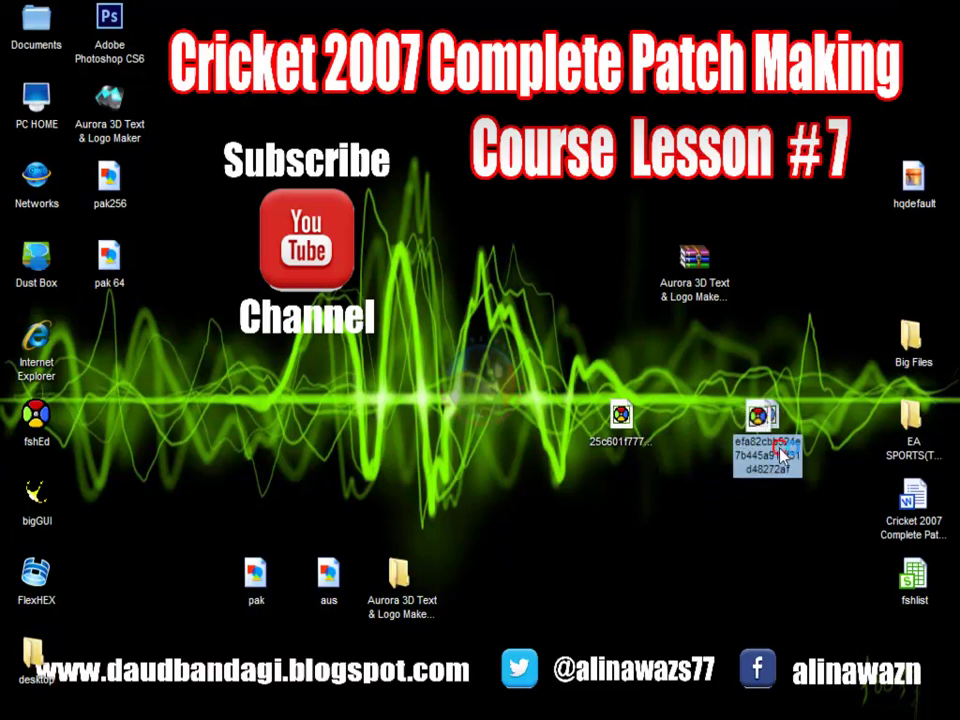
Open efa82cbb524e7b445a91bf31d48272af.fsh from the desktop in FshEd and preview its l1pa and l3pa images.
double_click(783, 455)
click(302, 190)
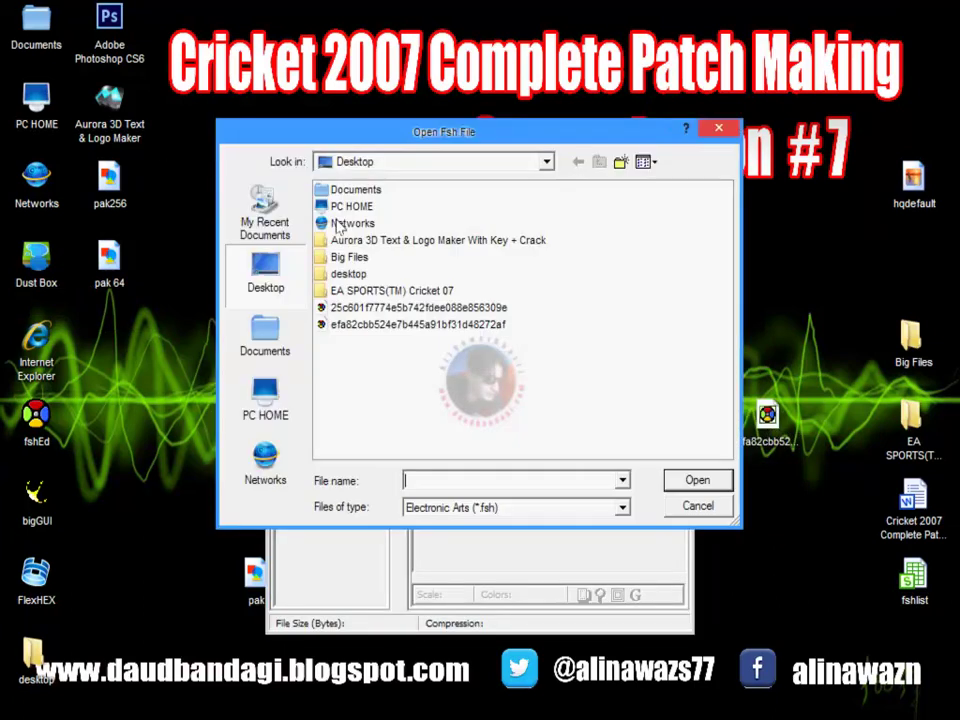
double_click(380, 330)
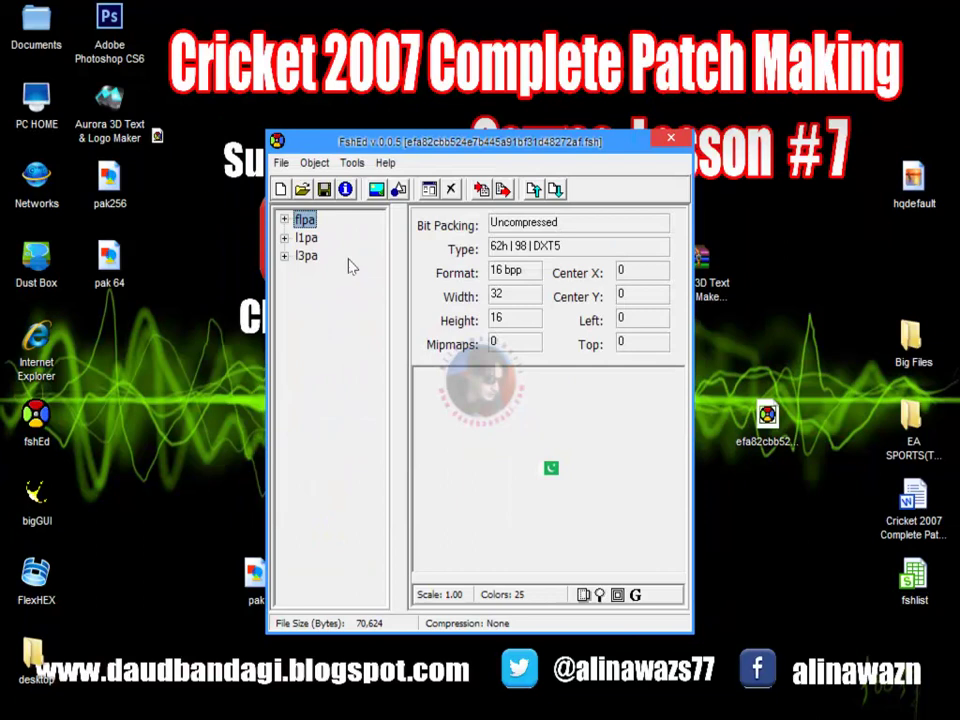
click(310, 255)
click(306, 255)
click(306, 237)
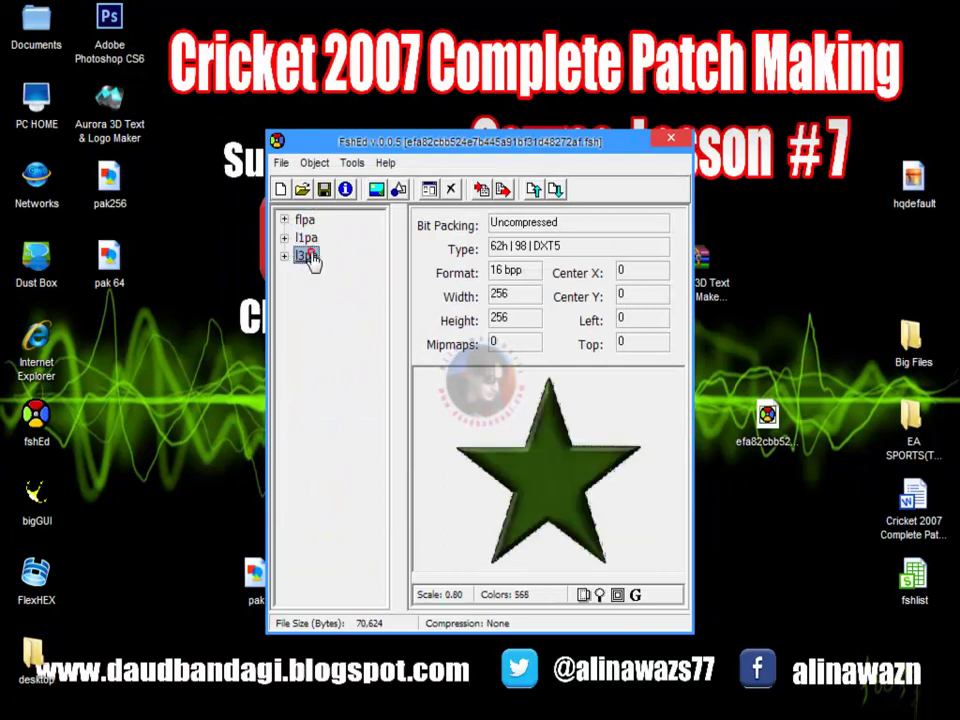
click(306, 255)
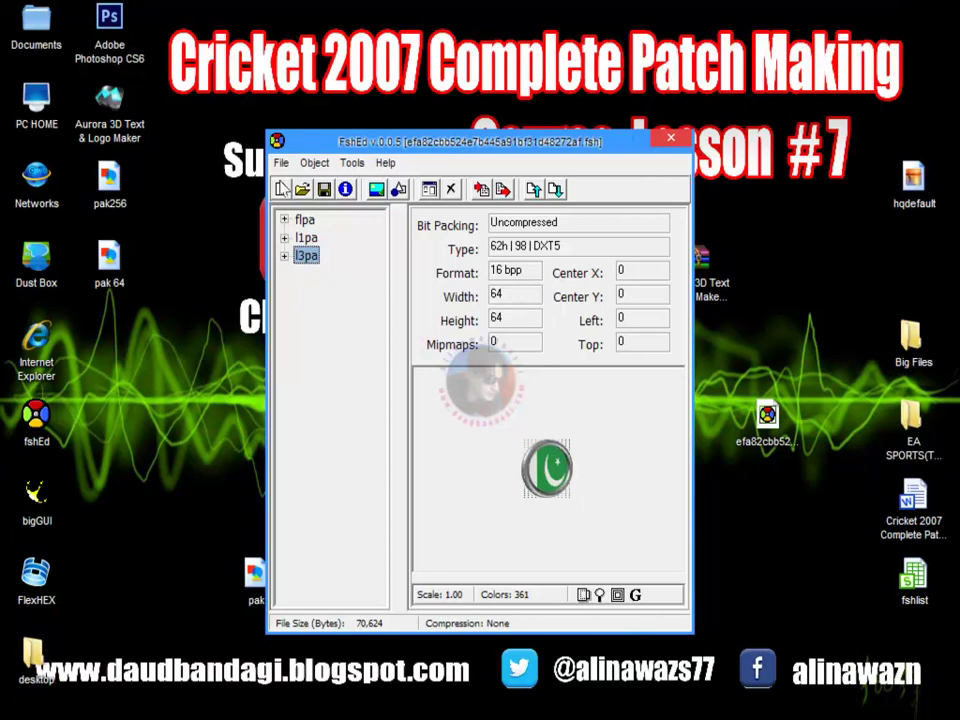
Save efa82cbb524e7b445a91bf31d48272af.fsh and close FshEd.
click(281, 162)
click(594, 214)
click(671, 137)
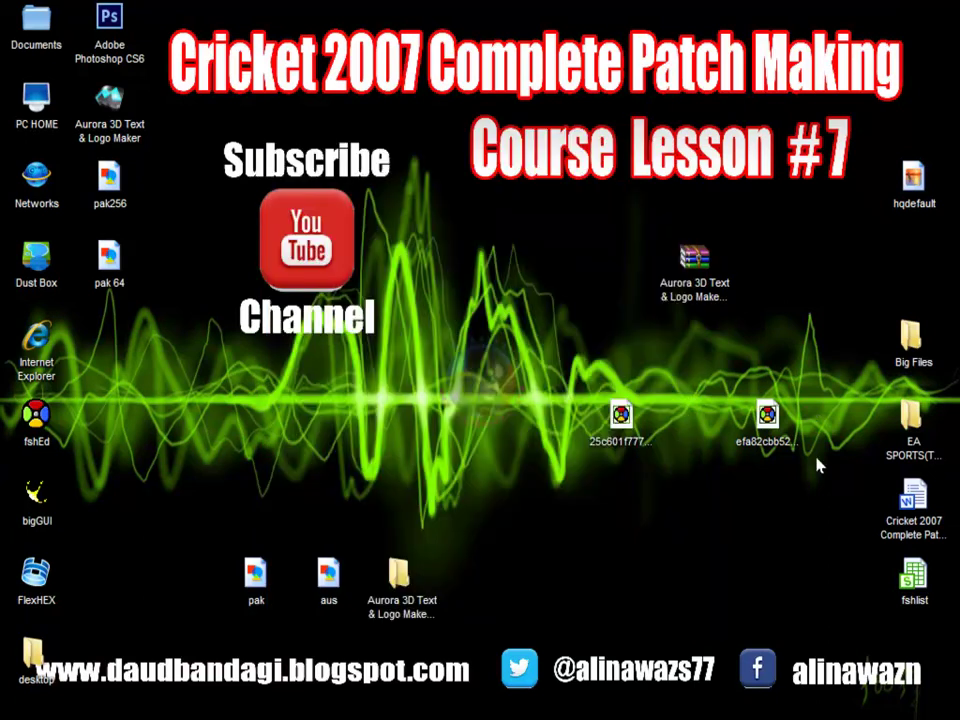
Place the efa82cbb52 file beside the 25c601f777 file on the desktop and copy both .fsh files.
drag(770, 420, 815, 475)
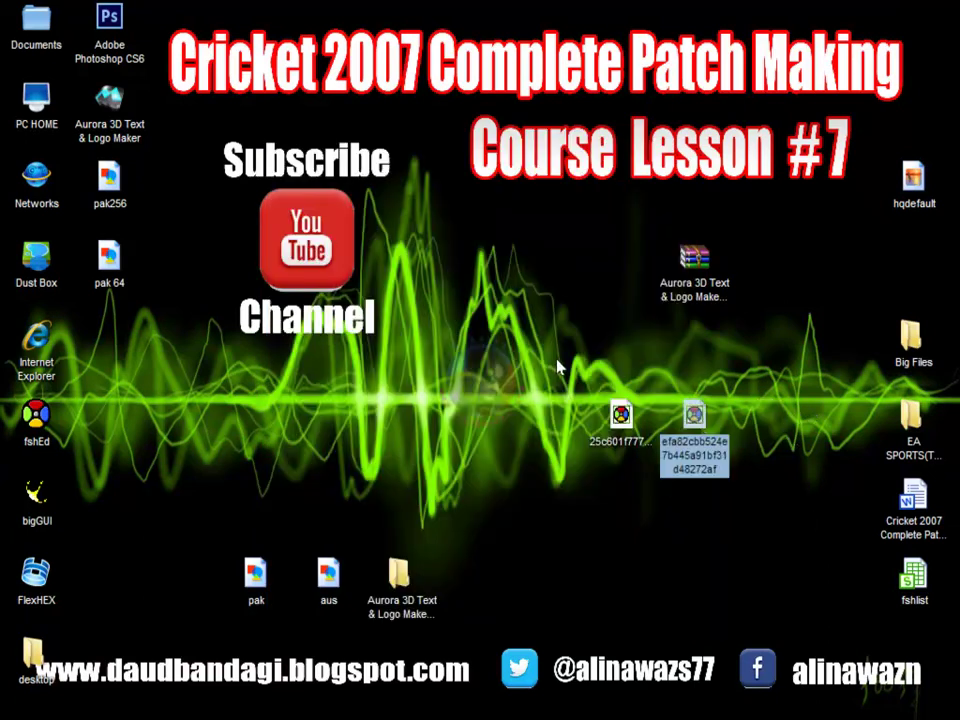
click(758, 403)
drag(745, 463, 540, 485)
right_click(600, 430)
click(640, 330)
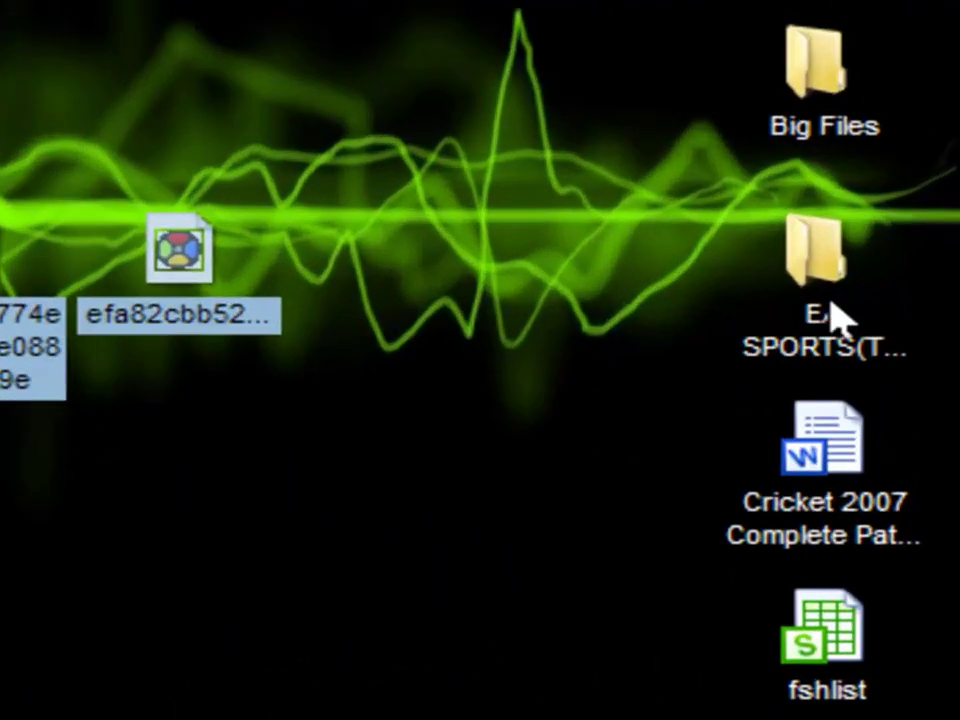
Paste the two copied .fsh files into the EA SPORTS(TM) Cricket 07 folder on the desktop.
click(921, 425)
double_click(812, 242)
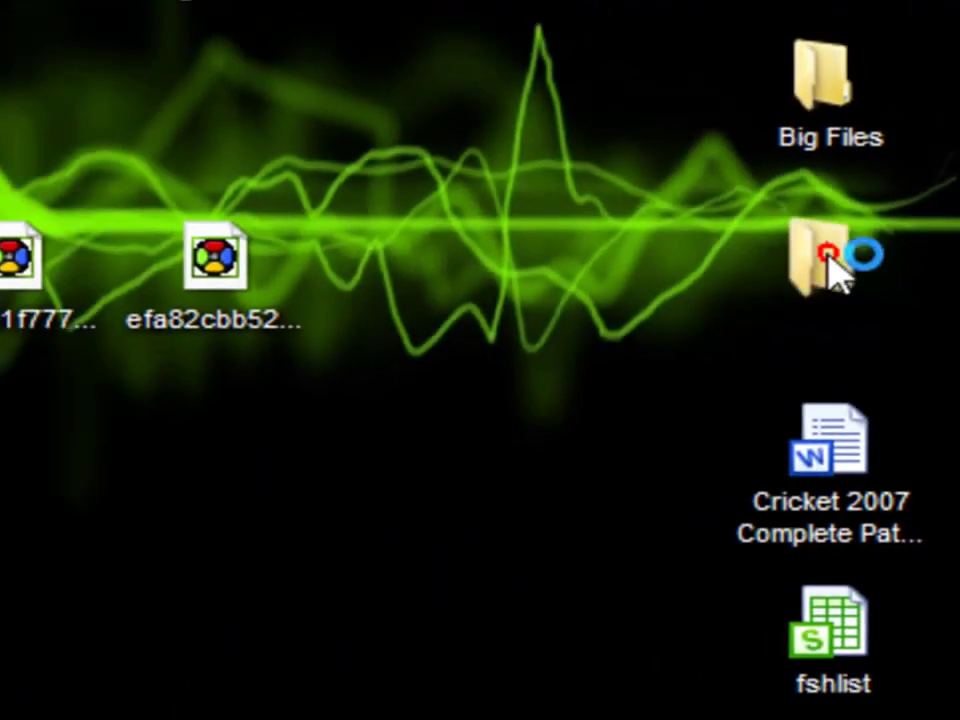
right_click(665, 447)
mouse_move(790, 556)
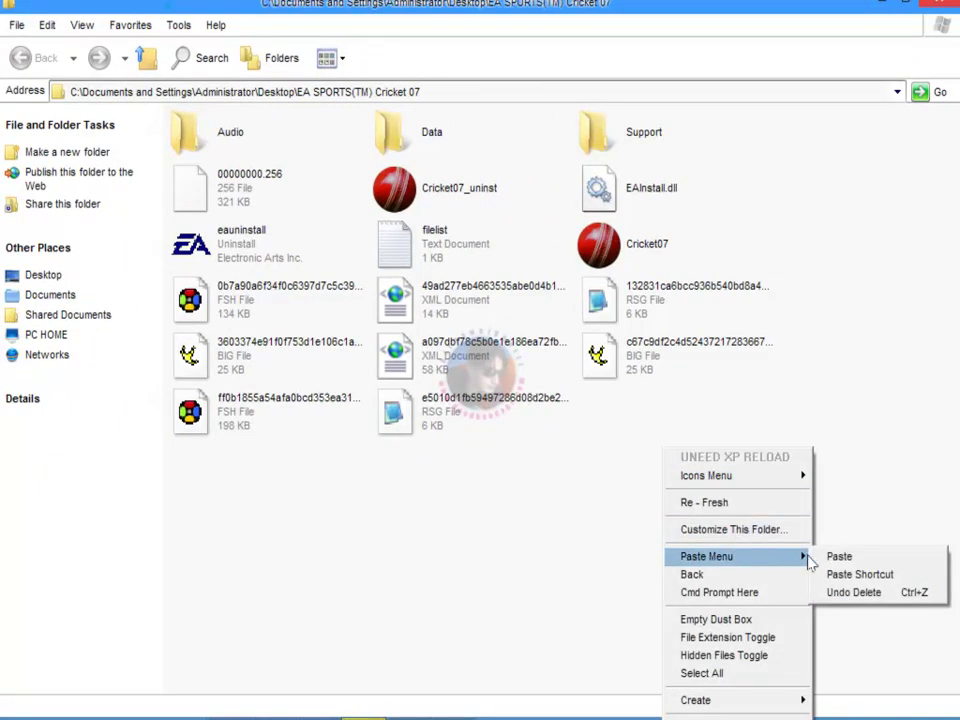
click(822, 556)
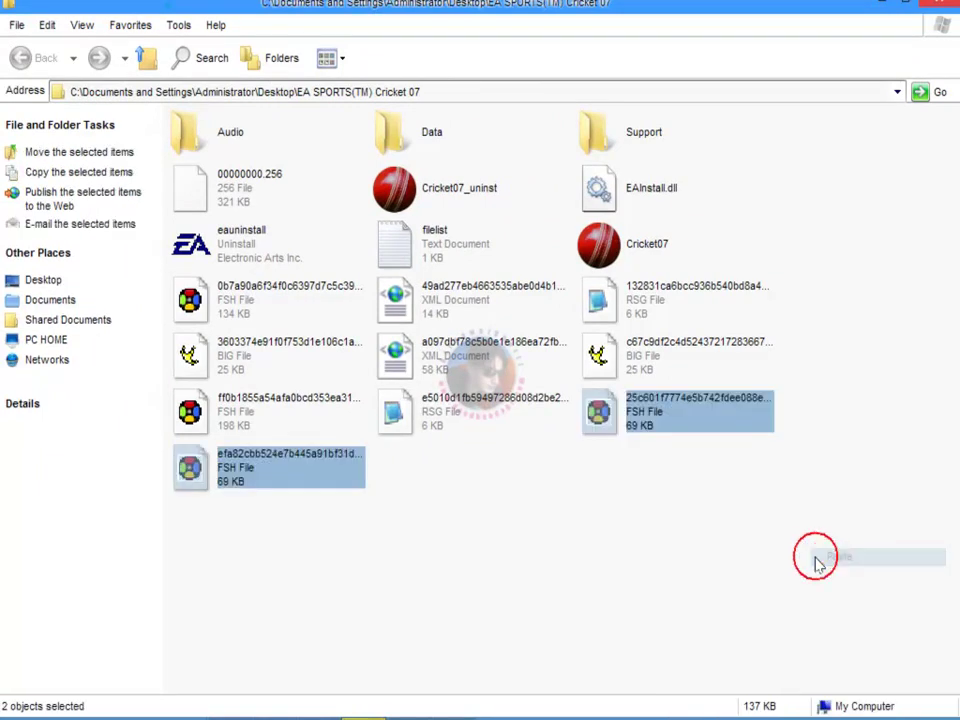
Launch Cricket07 from the game folder and continue to the main menu without saving a profile.
double_click(650, 248)
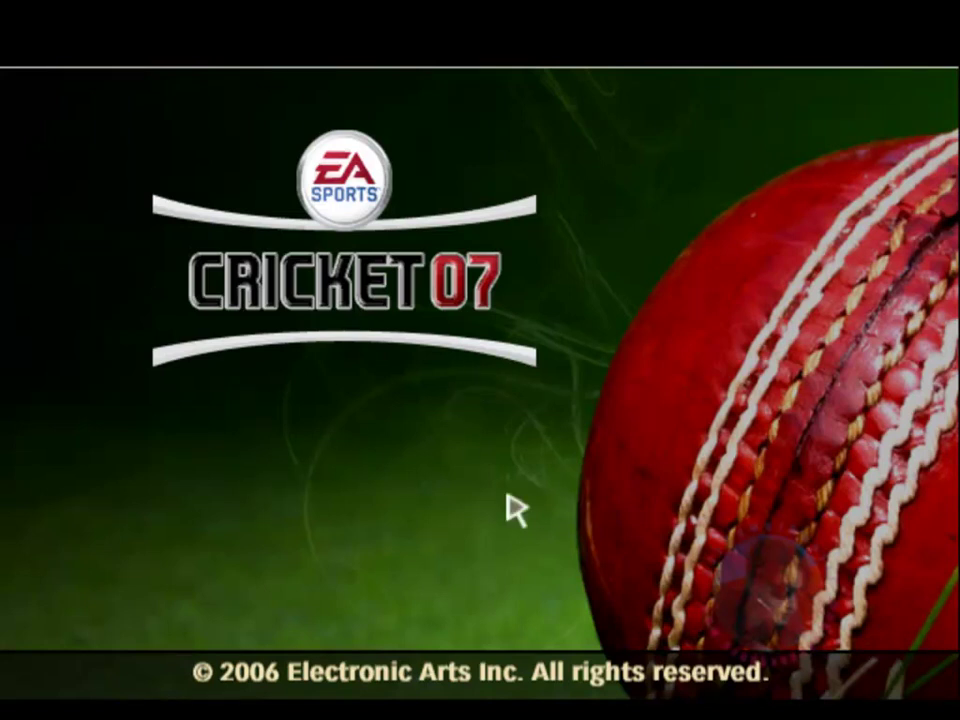
click(461, 422)
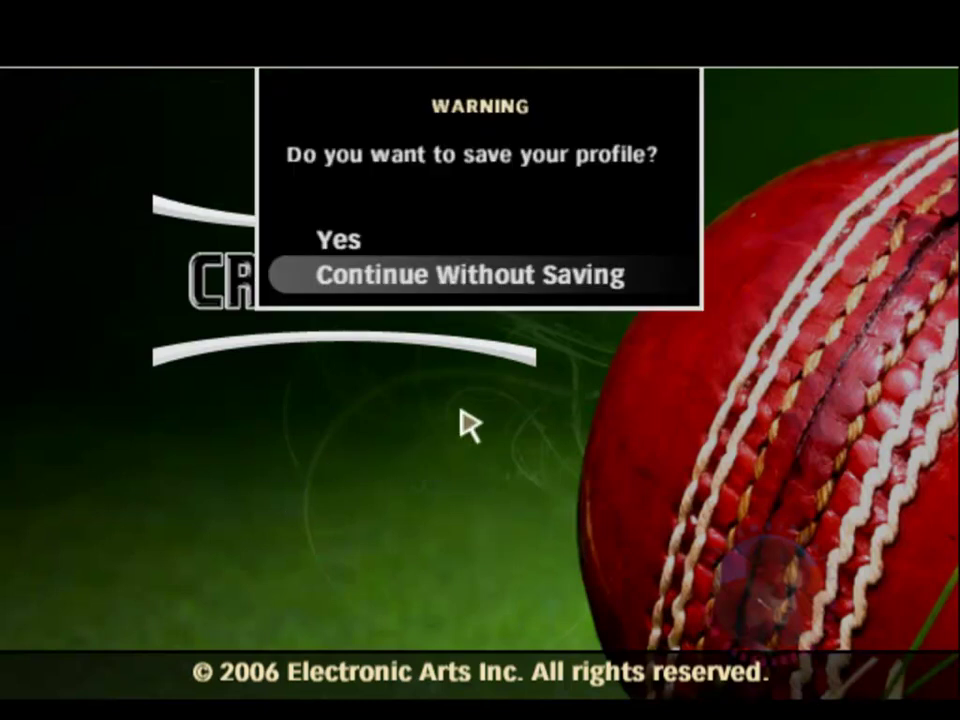
click(481, 258)
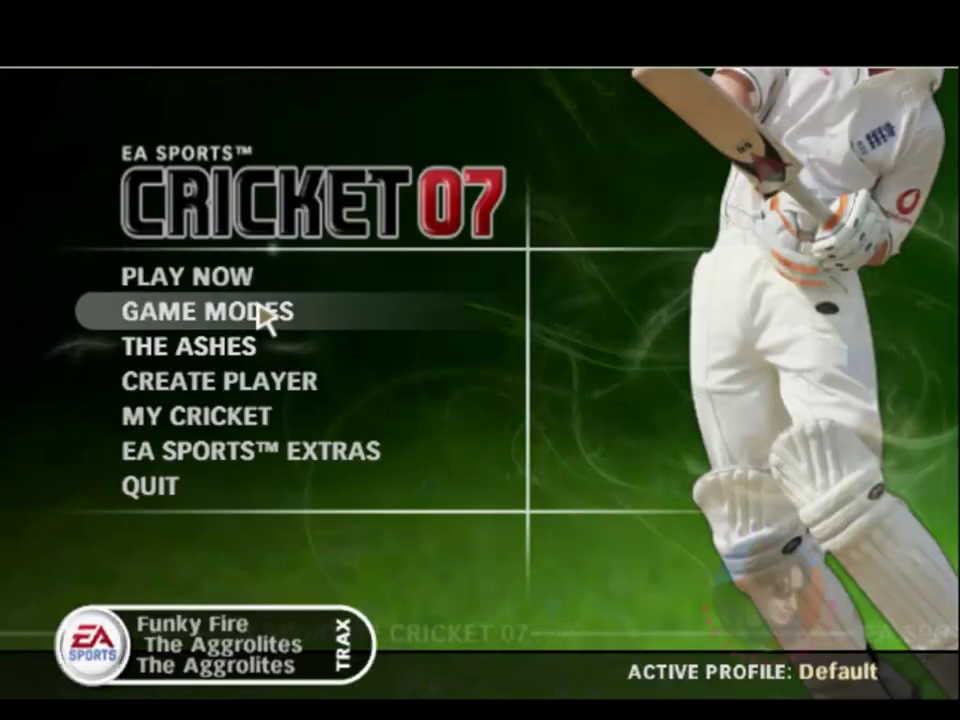
Start a One Day Domestic Series under Australian Cricket in the Domestic game modes and accept its settings to reach team selection.
click(266, 316)
click(270, 320)
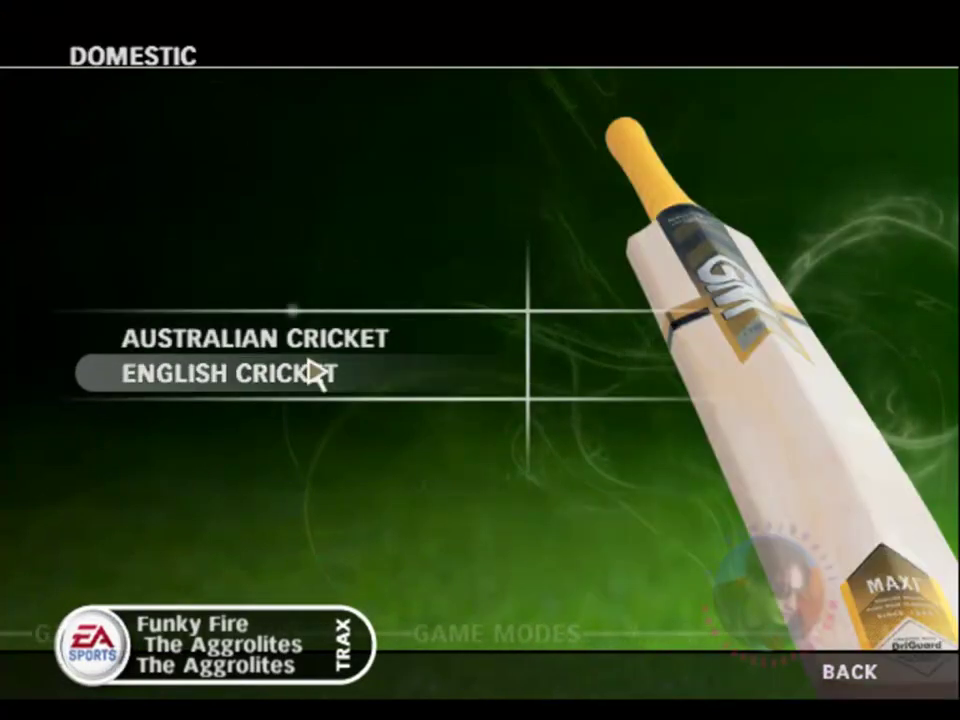
click(317, 355)
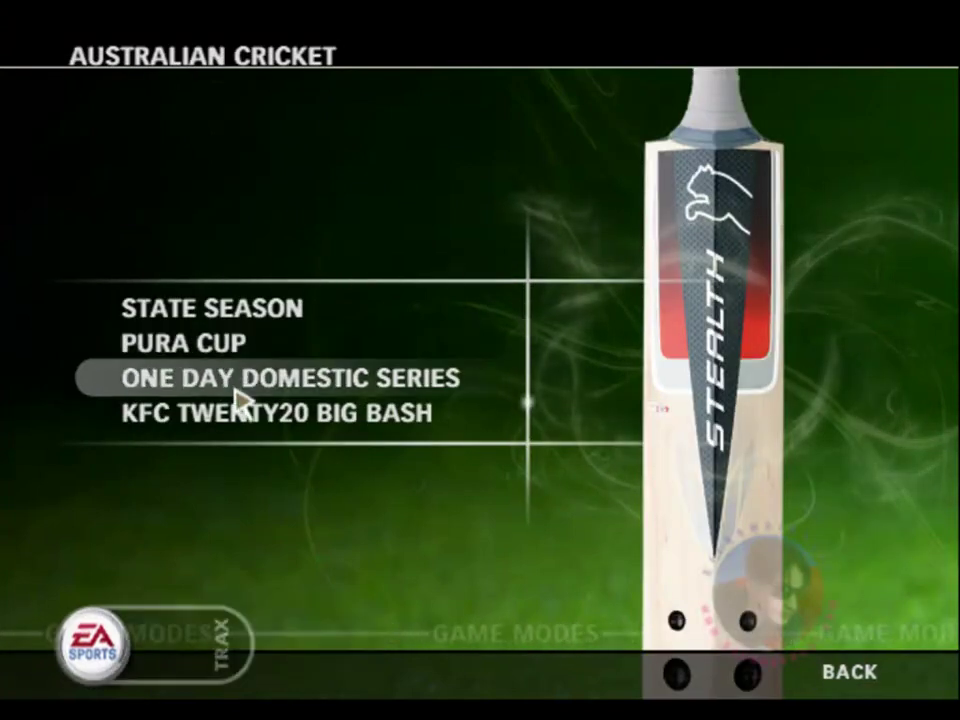
click(381, 384)
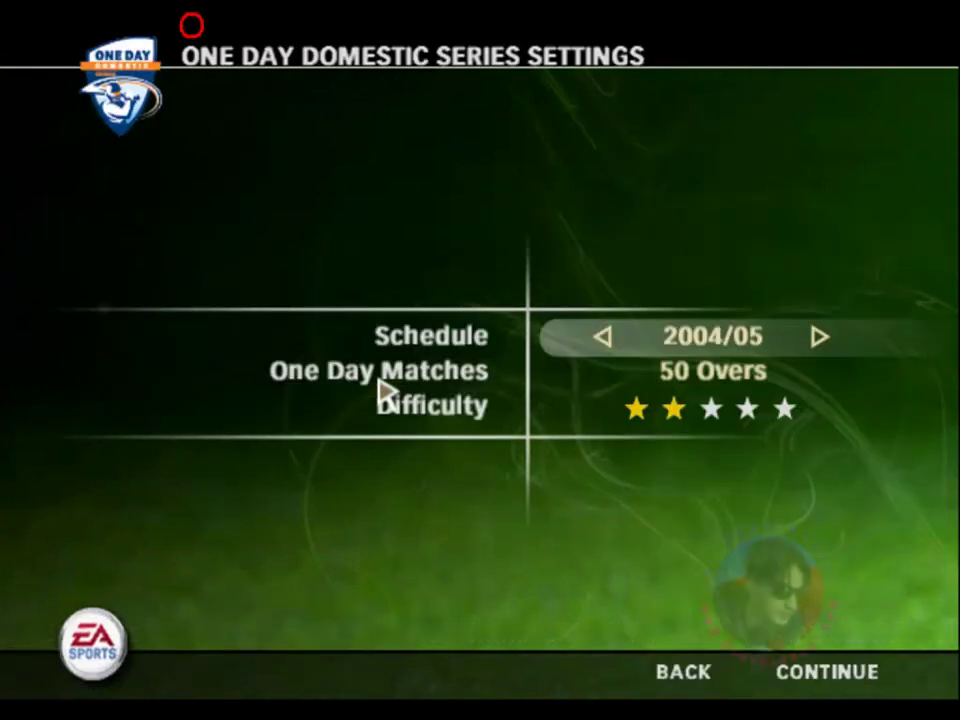
click(830, 674)
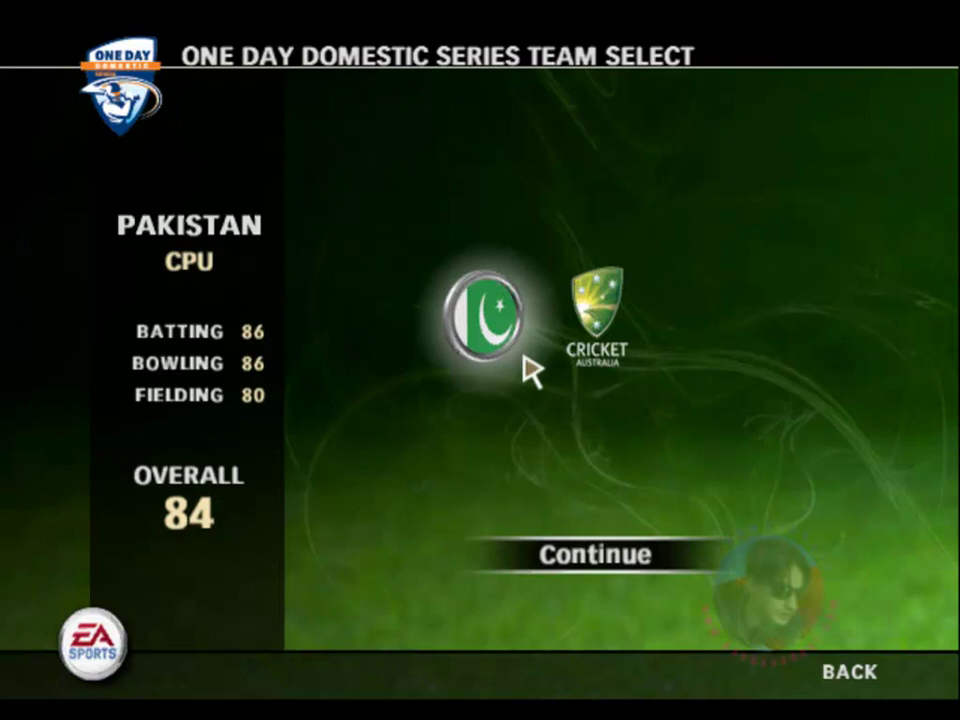
Select Pakistan as the user team, continue through the simulated One Day Domestic Series and quit it without saving.
click(478, 336)
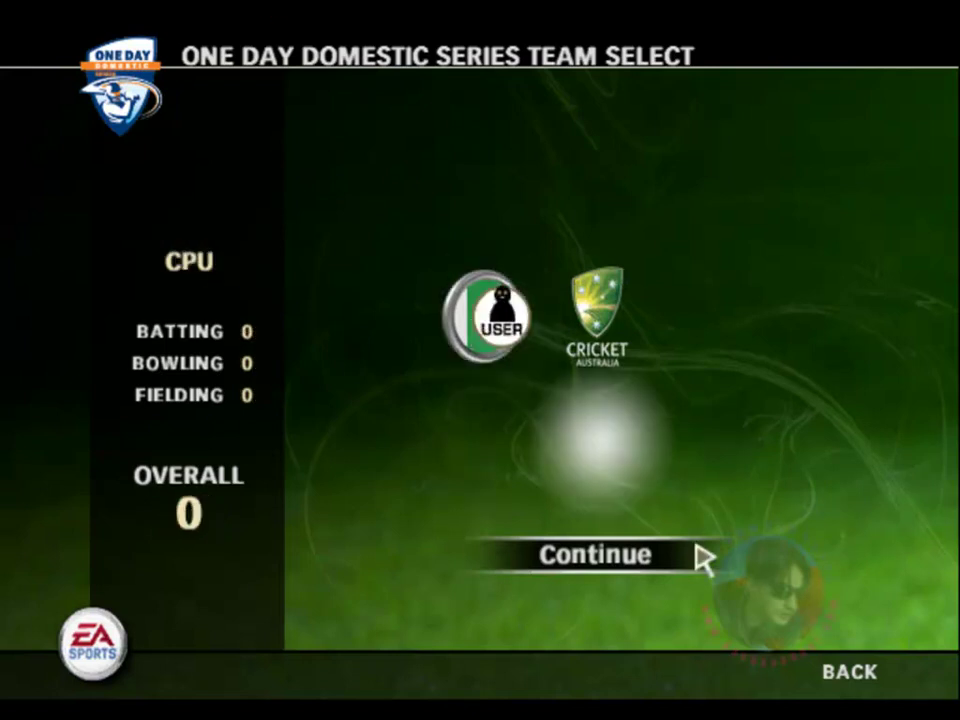
click(636, 572)
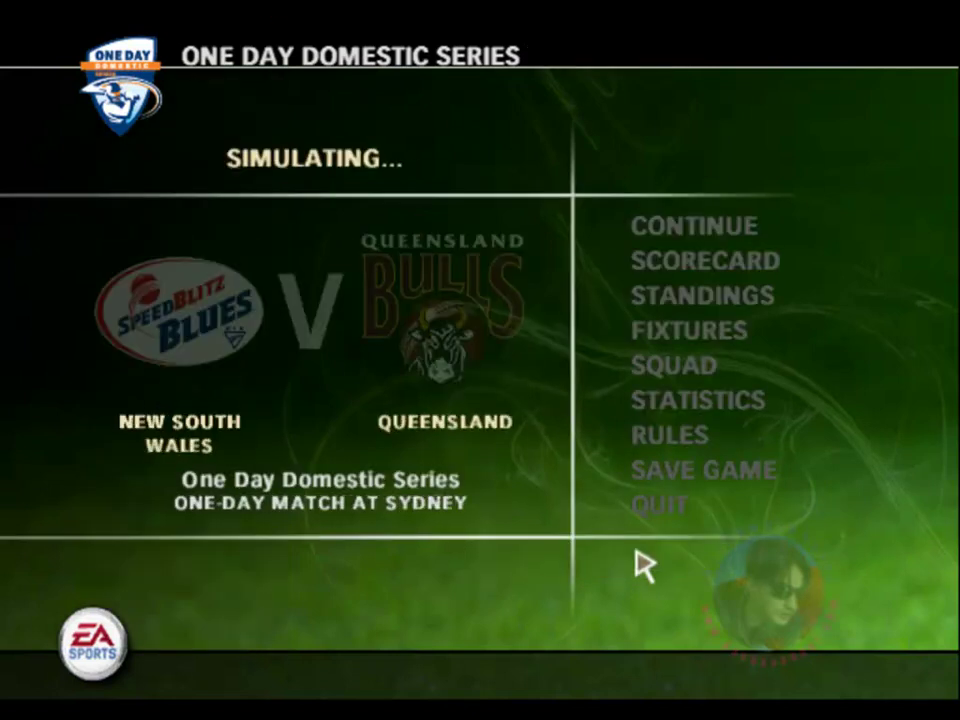
click(842, 690)
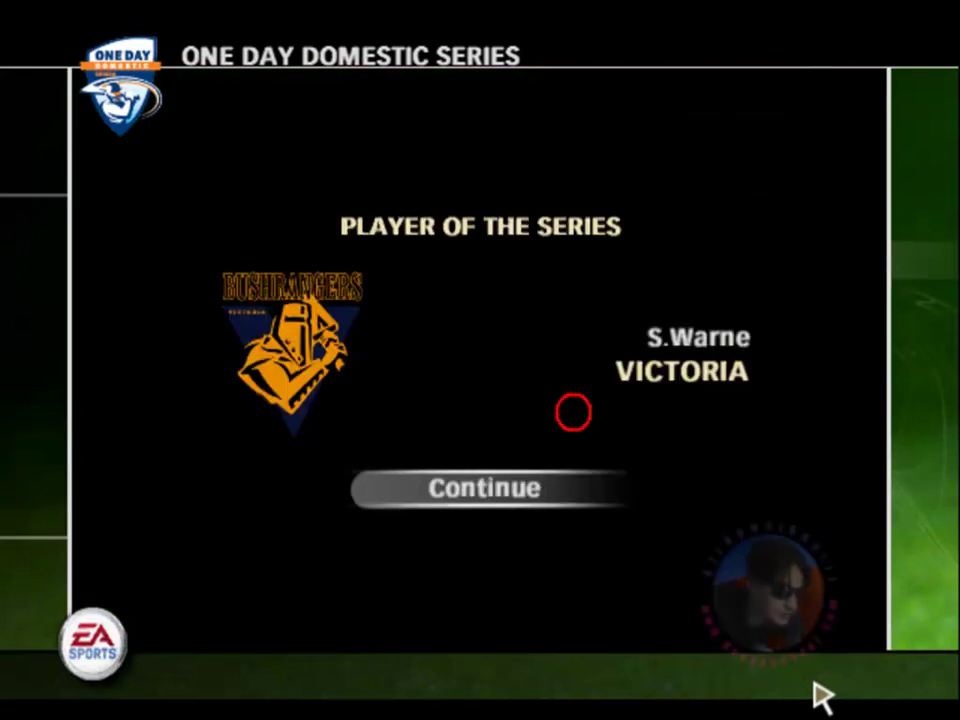
click(560, 486)
click(633, 516)
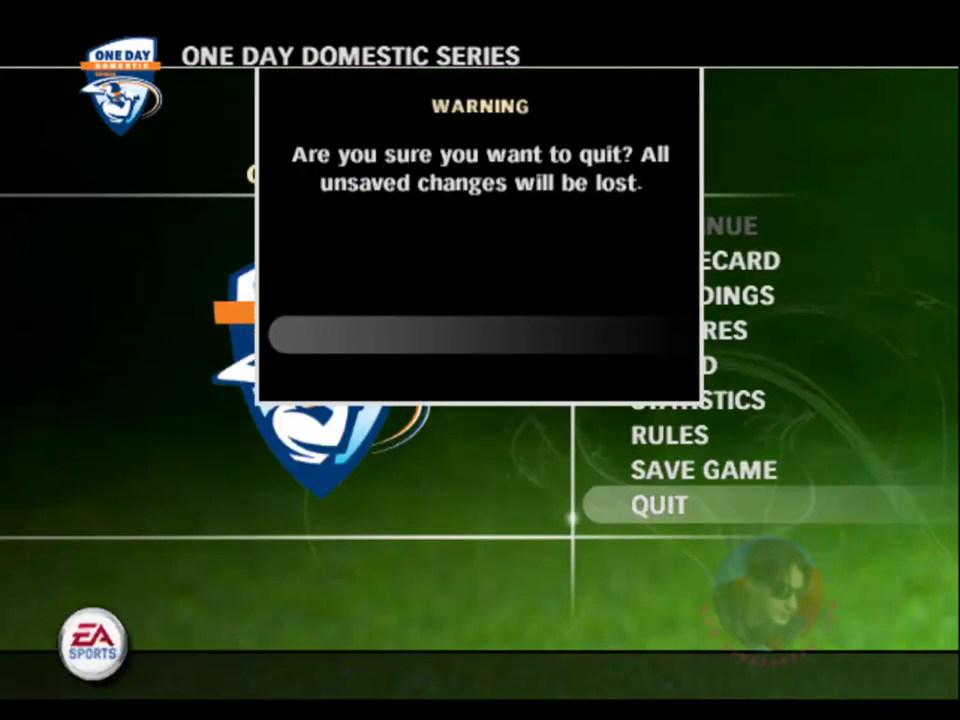
key(Escape)
click(324, 319)
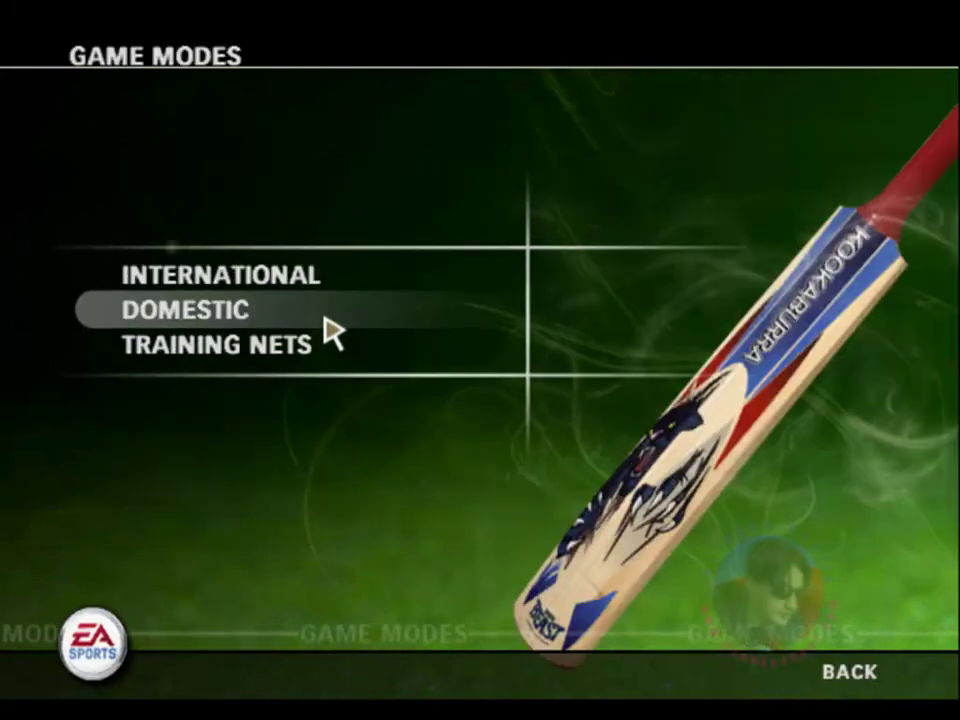
Set up another One Day Domestic Series under Australian Cricket with the 2006/07 schedule and 50 overs, continuing to team selection.
click(324, 317)
click(324, 321)
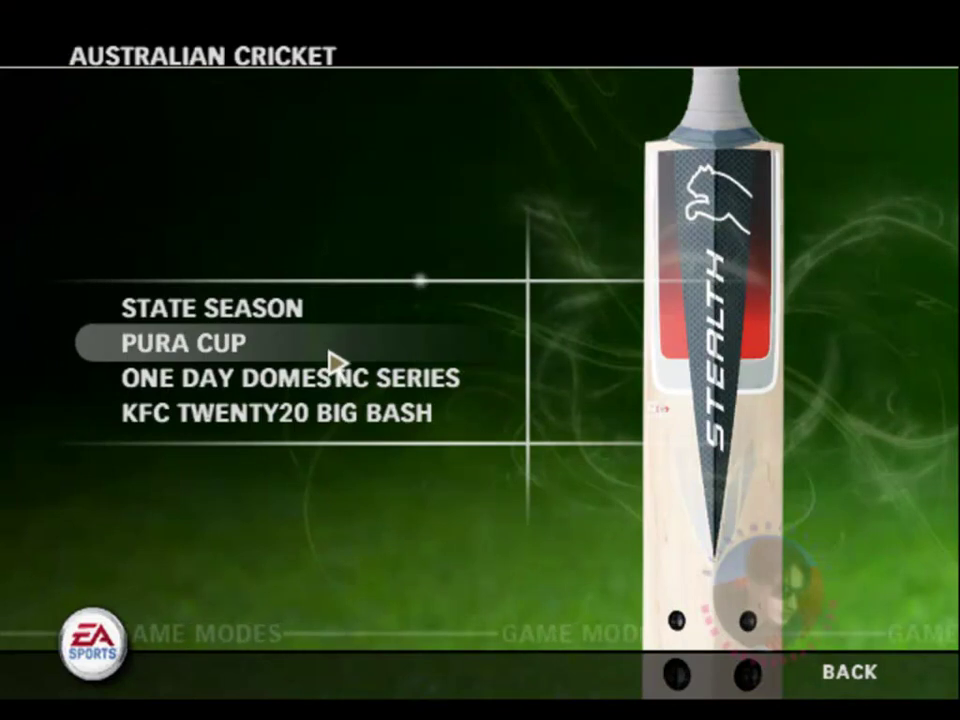
click(330, 378)
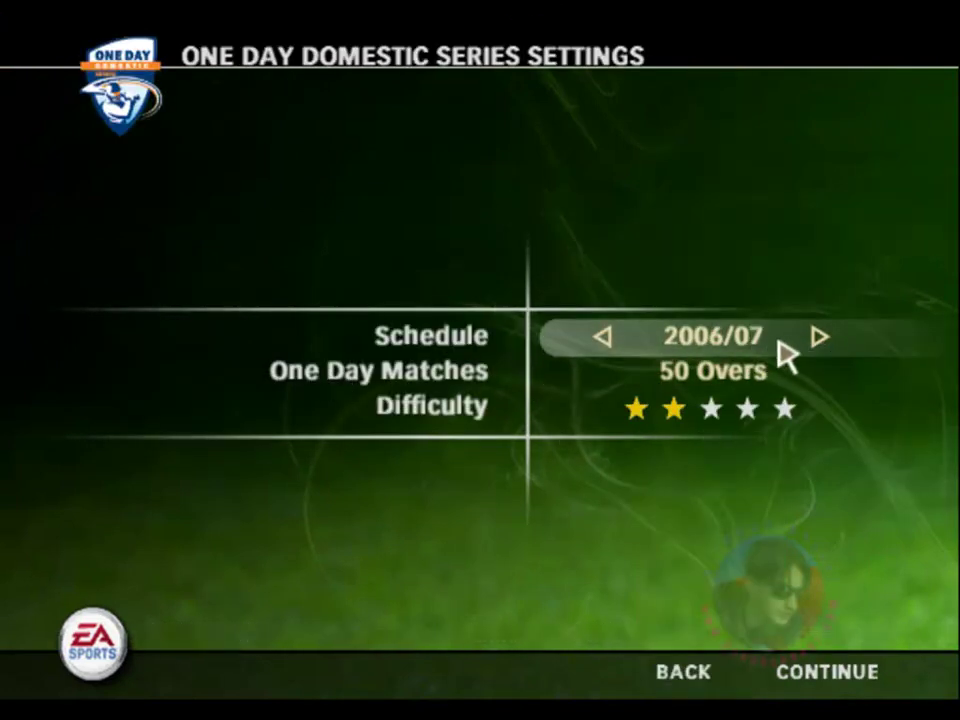
click(800, 370)
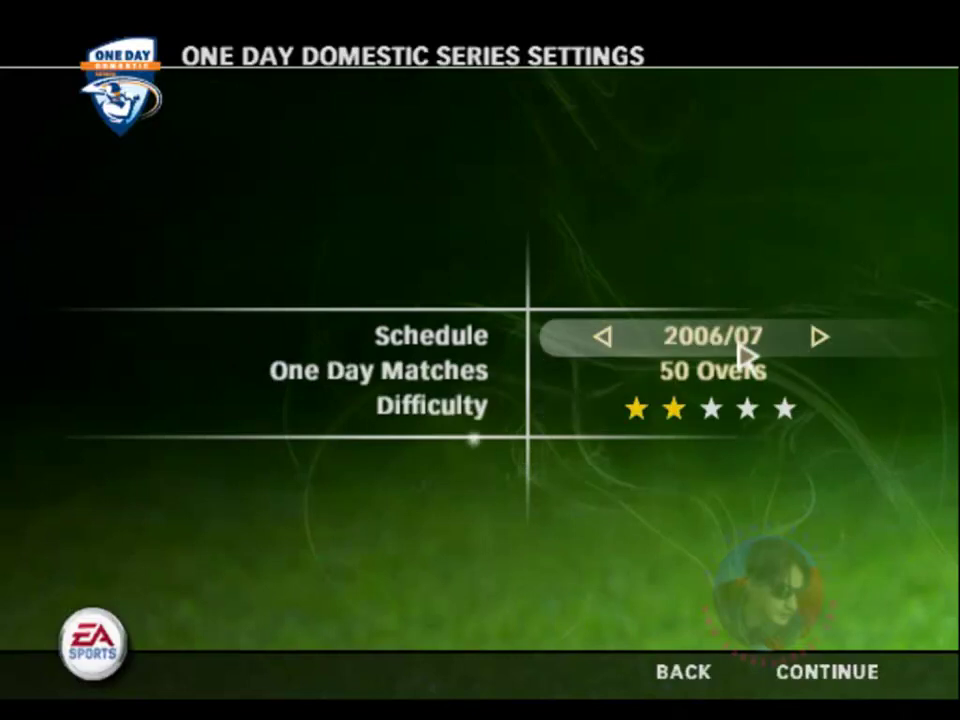
click(843, 675)
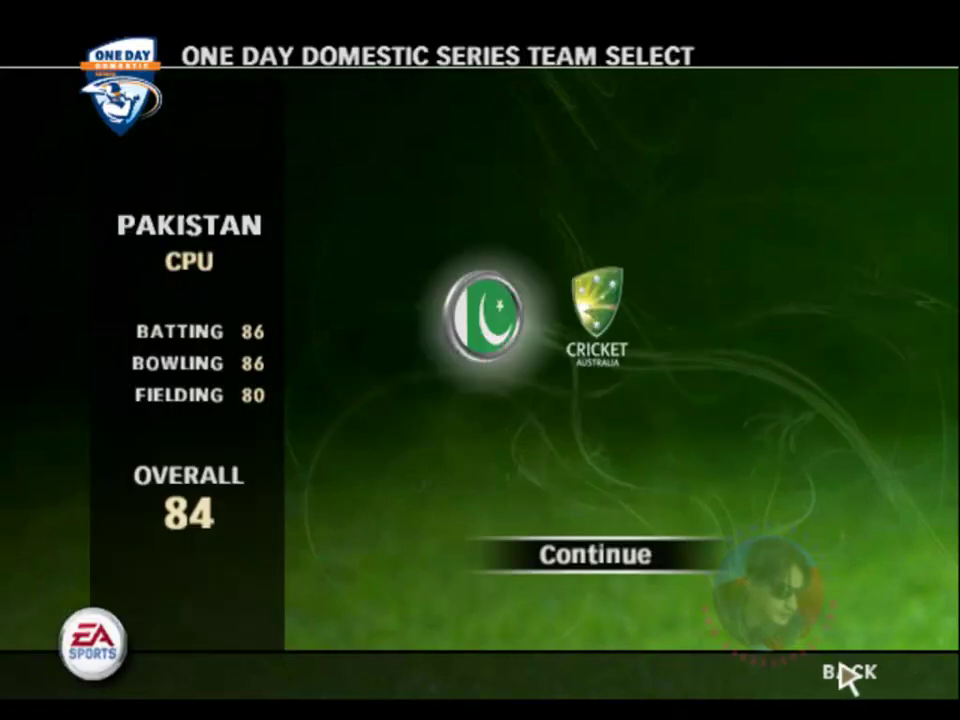
Choose Pakistan as the user team for the series and proceed to the Australia v Pakistan match.
click(475, 342)
click(555, 536)
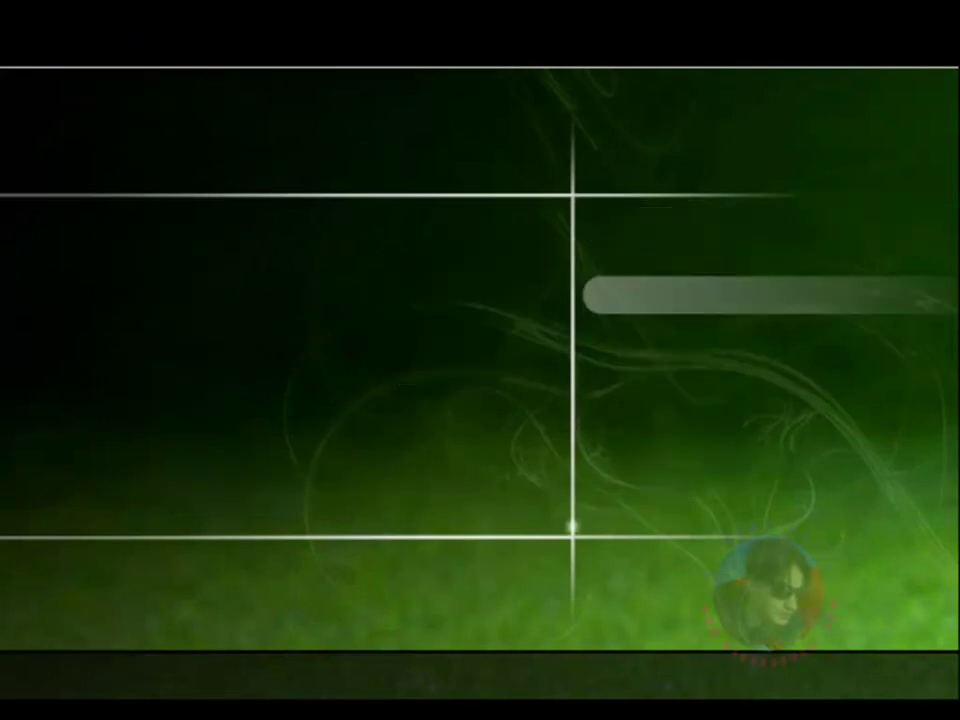
click(703, 226)
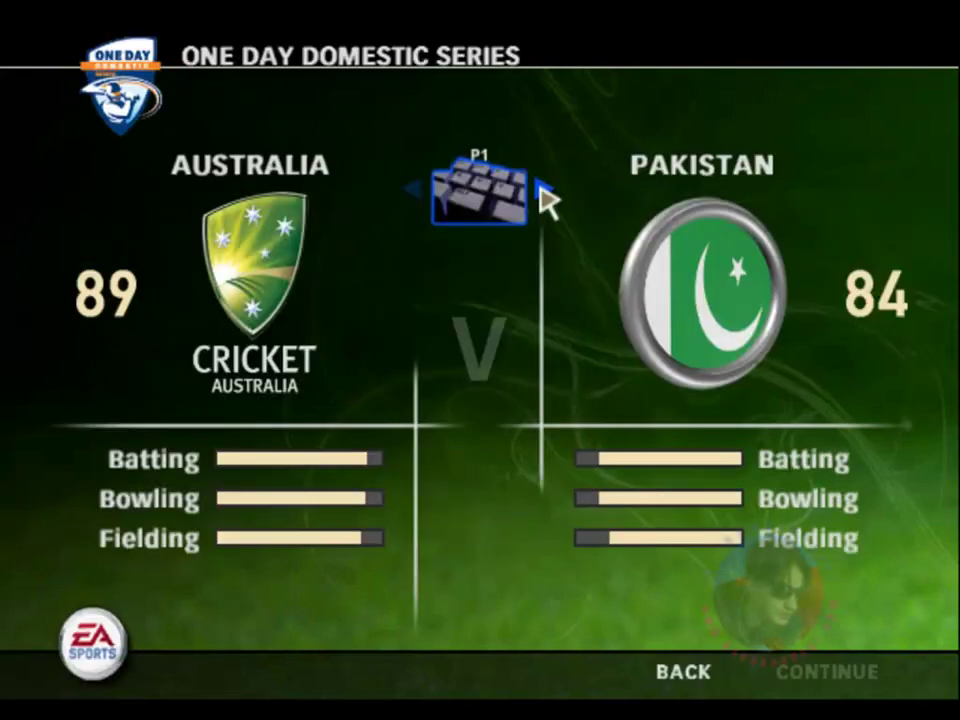
Assign player 1's controller to Pakistan and accept the team's existing player selections to load the match.
click(546, 197)
click(800, 673)
click(800, 673)
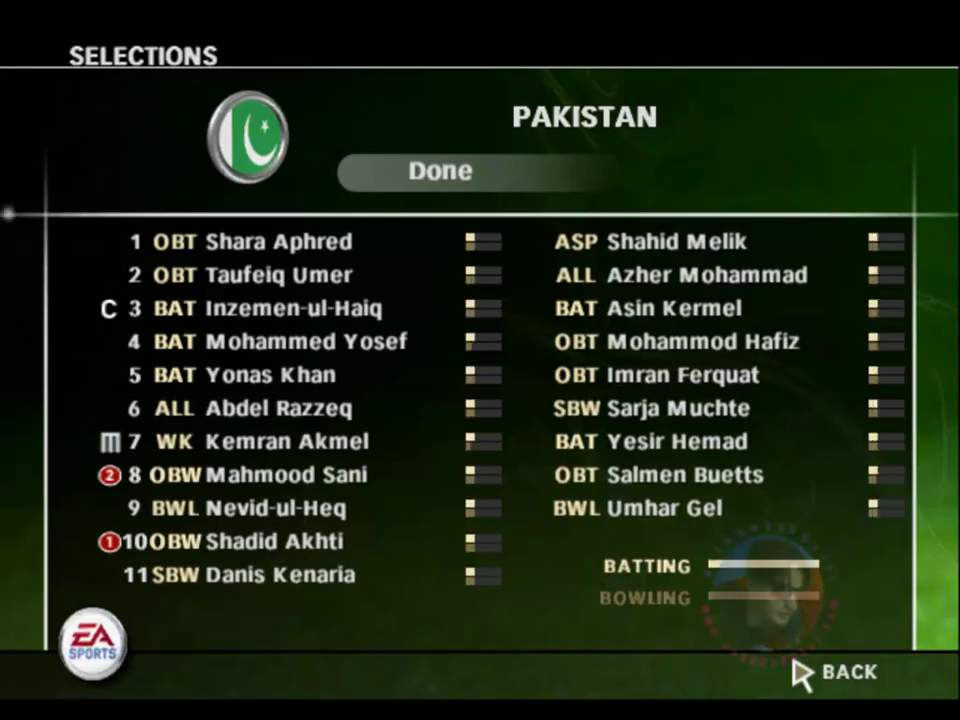
click(439, 169)
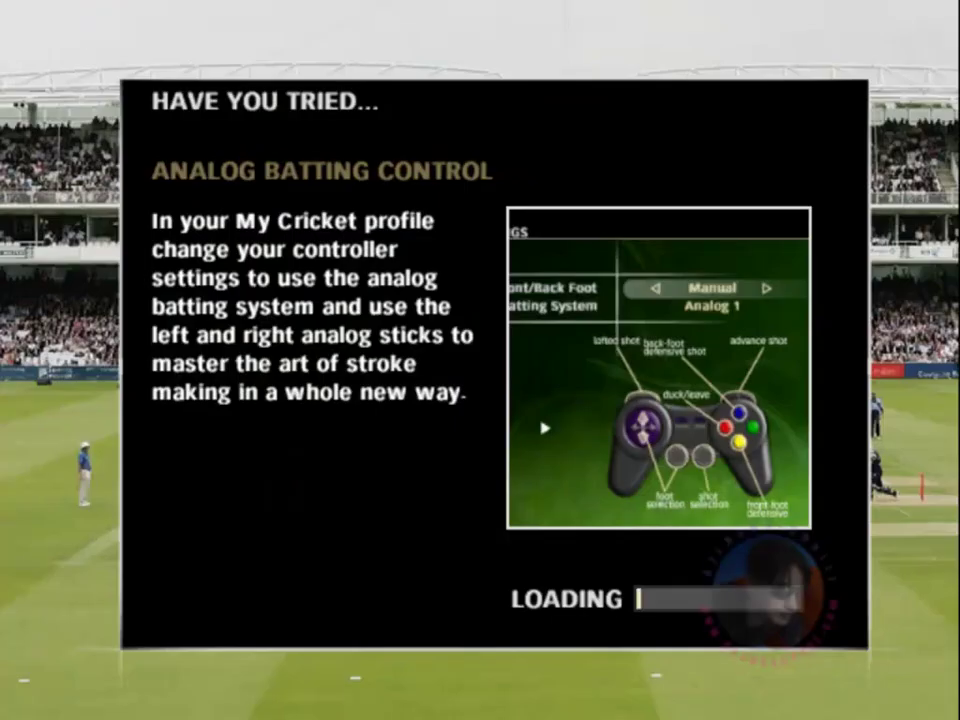